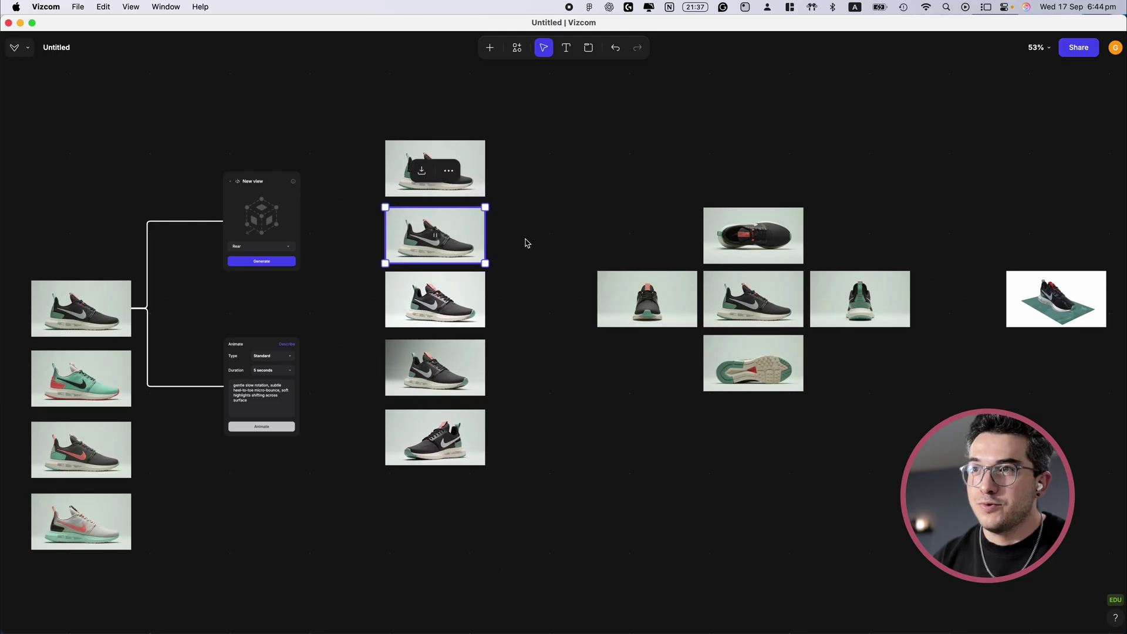
Step: Preview the generated shoe animation clips on the workbench
{"action": "left_click", "coordinate": [441, 189]}
{"action": "left_click", "coordinate": [557, 212]}
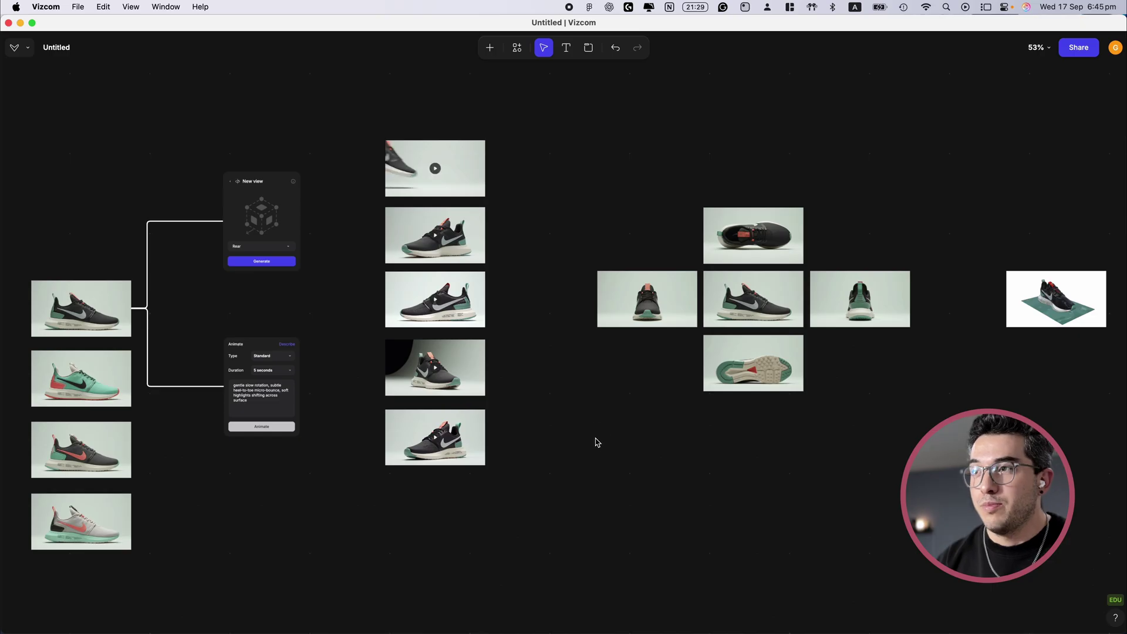
Step: Open the color variation image with the 3D shoe, rotate the model toward a side view, and return to the workbench
{"action": "scroll", "coordinate": [595, 440], "scroll_direction": "right", "scroll_amount": 10}
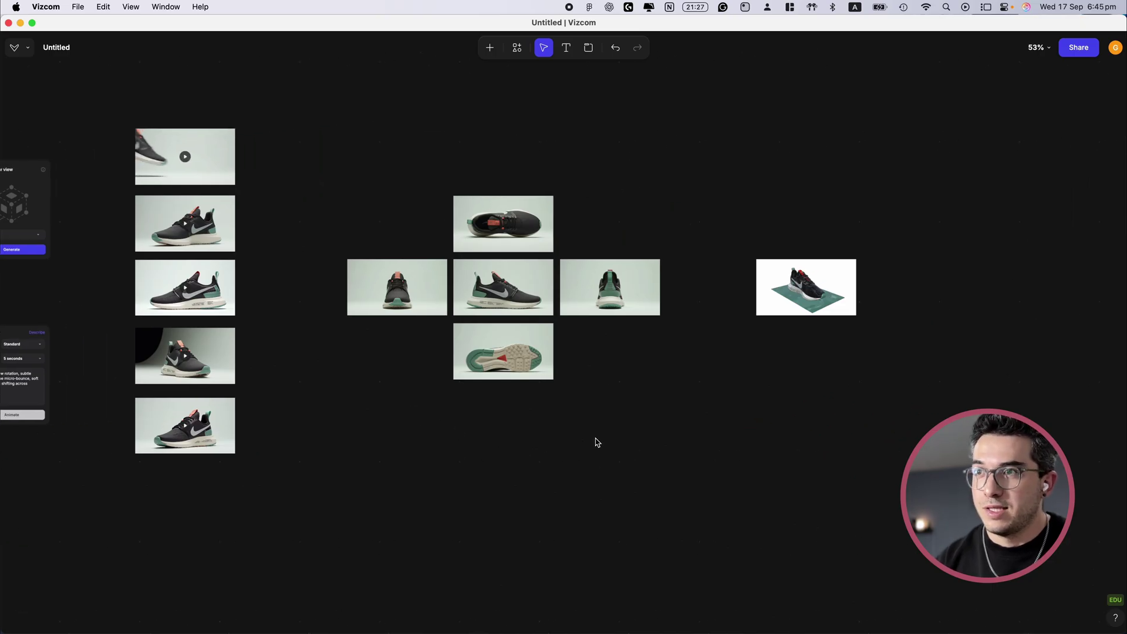
{"action": "scroll", "coordinate": [731, 340], "scroll_direction": "up", "scroll_amount": 5}
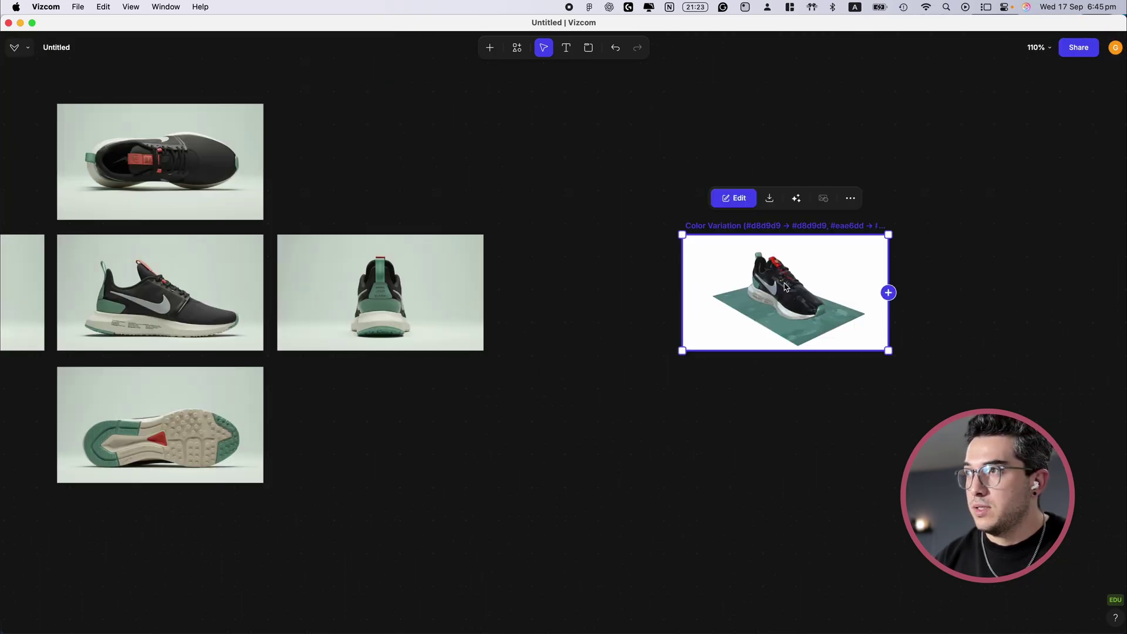
{"action": "double_click", "coordinate": [785, 286]}
{"action": "key", "text": "v"}
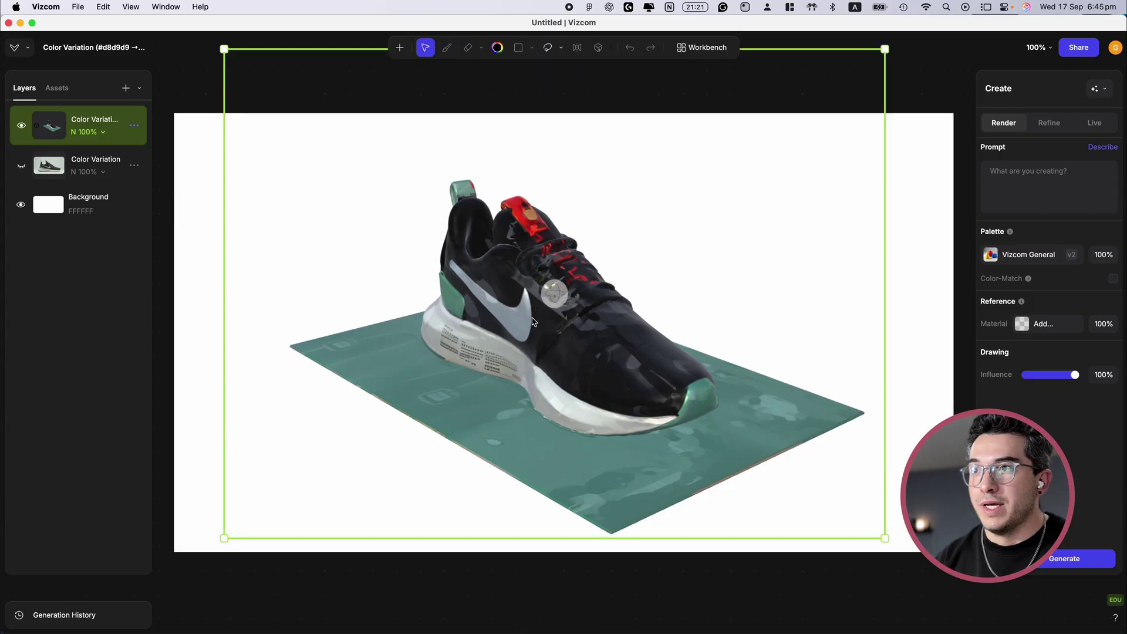
{"action": "mouse_move", "coordinate": [558, 296]}
{"action": "left_mouse_down"}
{"action": "mouse_move", "coordinate": [456, 276]}
{"action": "mouse_move", "coordinate": [385, 231]}
{"action": "mouse_move", "coordinate": [390, 209]}
{"action": "mouse_move", "coordinate": [405, 303]}
{"action": "mouse_move", "coordinate": [374, 272]}
{"action": "mouse_move", "coordinate": [464, 287]}
{"action": "mouse_move", "coordinate": [478, 325]}
{"action": "mouse_move", "coordinate": [578, 291]}
{"action": "mouse_move", "coordinate": [667, 284]}
{"action": "mouse_move", "coordinate": [666, 268]}
{"action": "mouse_move", "coordinate": [644, 254]}
{"action": "mouse_move", "coordinate": [606, 258]}
{"action": "mouse_move", "coordinate": [545, 275]}
{"action": "mouse_move", "coordinate": [769, 270]}
{"action": "mouse_move", "coordinate": [478, 304]}
{"action": "mouse_move", "coordinate": [446, 267]}
{"action": "mouse_move", "coordinate": [554, 293]}
{"action": "left_mouse_up"}
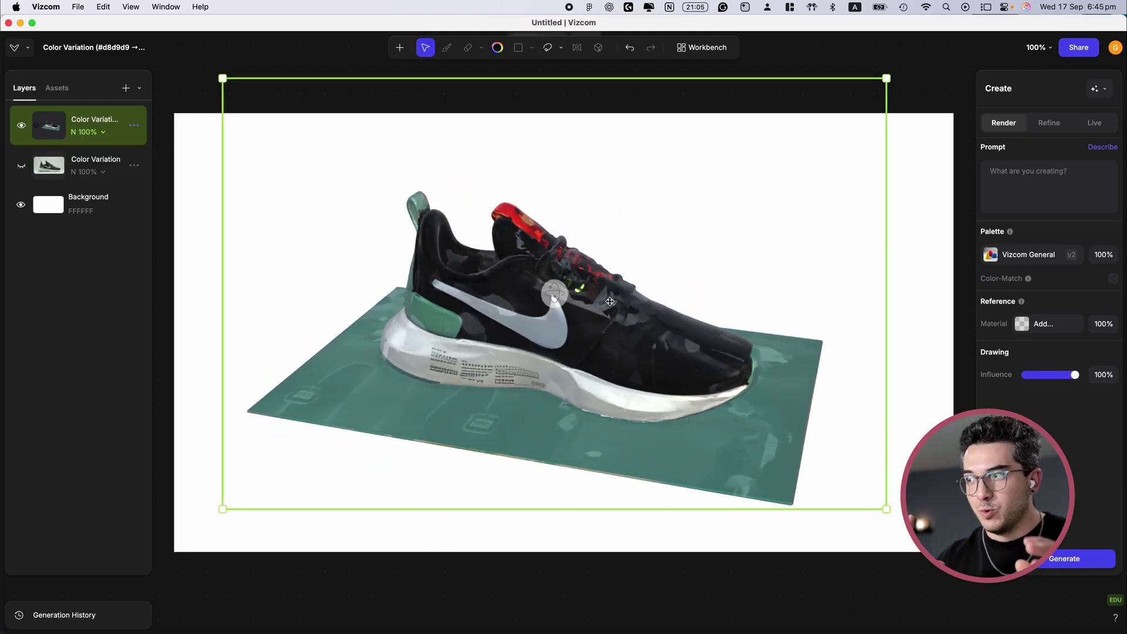
{"action": "left_click", "coordinate": [187, 78]}
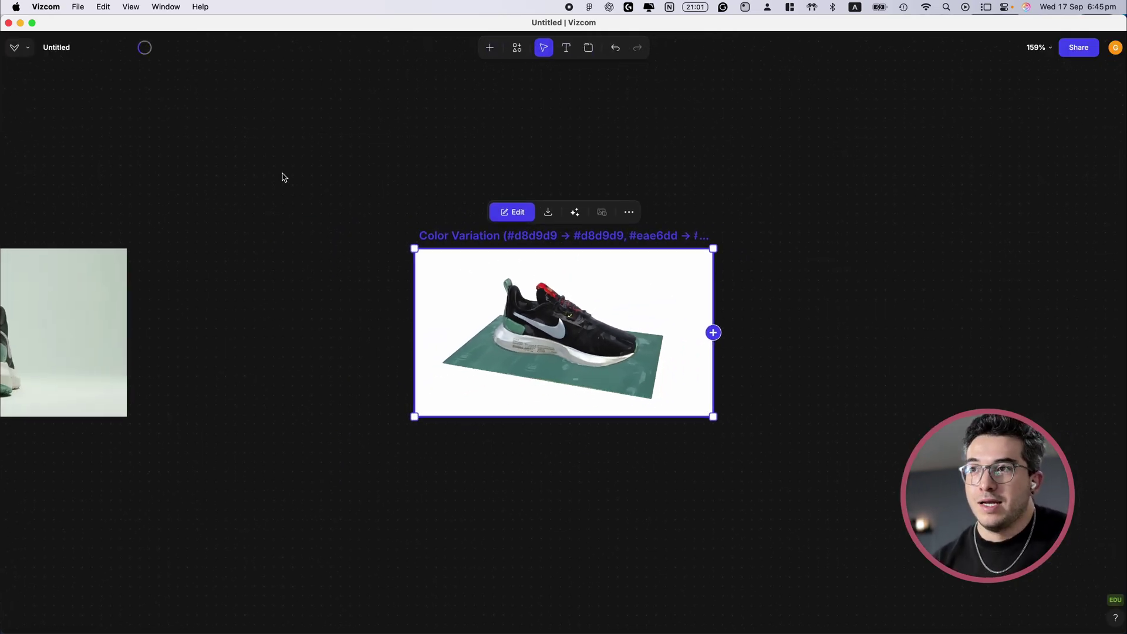
Step: Add a new sketch image to the workbench, place it below the original shoe sketch, and open it for editing
{"action": "scroll", "coordinate": [285, 179], "scroll_direction": "left", "scroll_amount": 5}
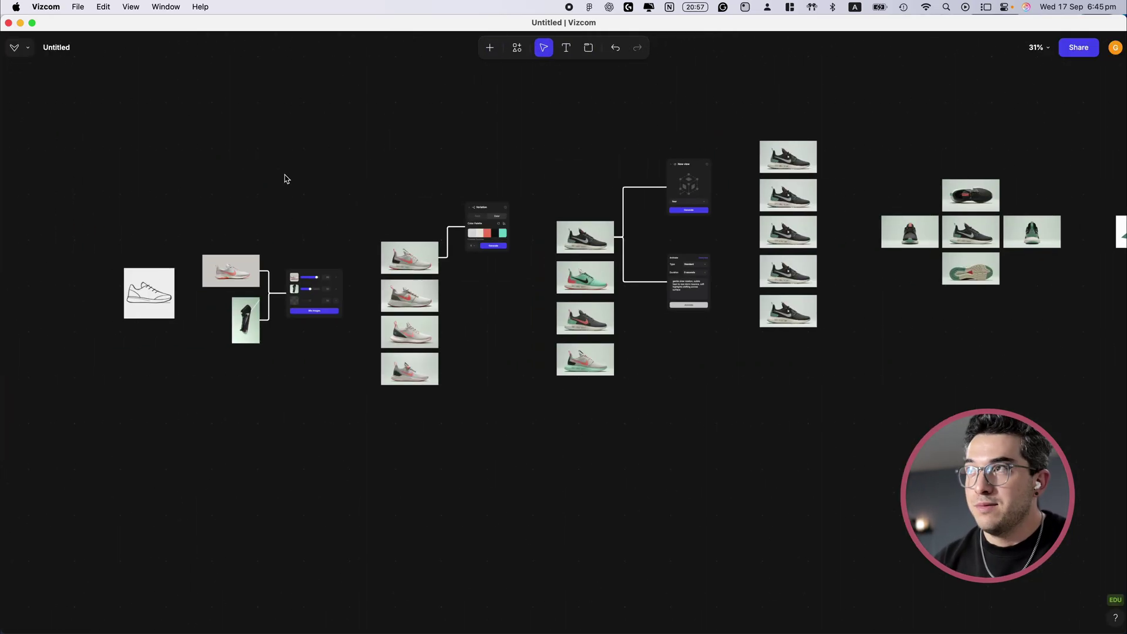
{"action": "left_click", "coordinate": [490, 52]}
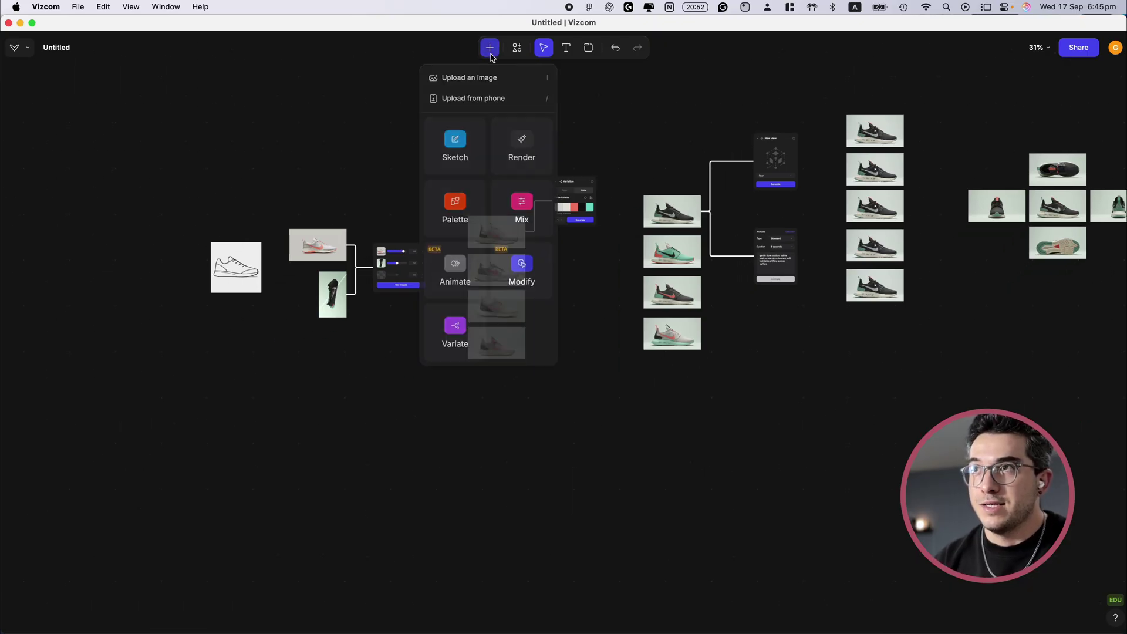
{"action": "left_click", "coordinate": [456, 147]}
{"action": "left_click_drag", "start_coordinate": [562, 333], "coordinate": [230, 327]}
{"action": "double_click", "coordinate": [238, 332]}
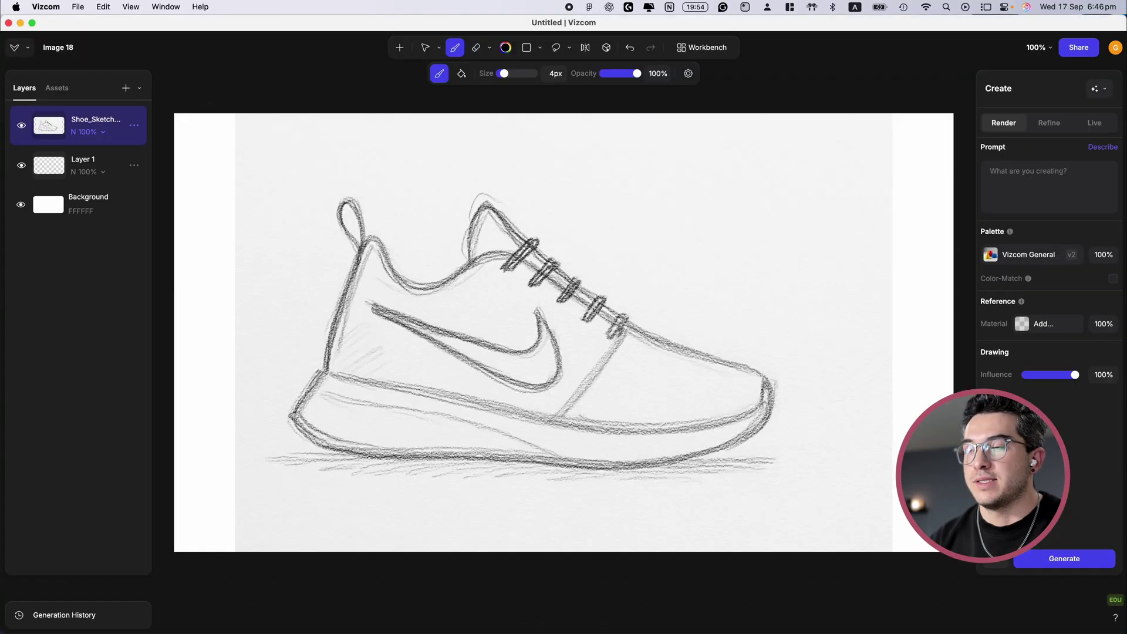
Step: Auto-describe the canvas as the render prompt and shift the shoe sketch layer slightly right on the canvas
{"action": "scroll", "coordinate": [602, 395], "scroll_direction": "down", "scroll_amount": 3}
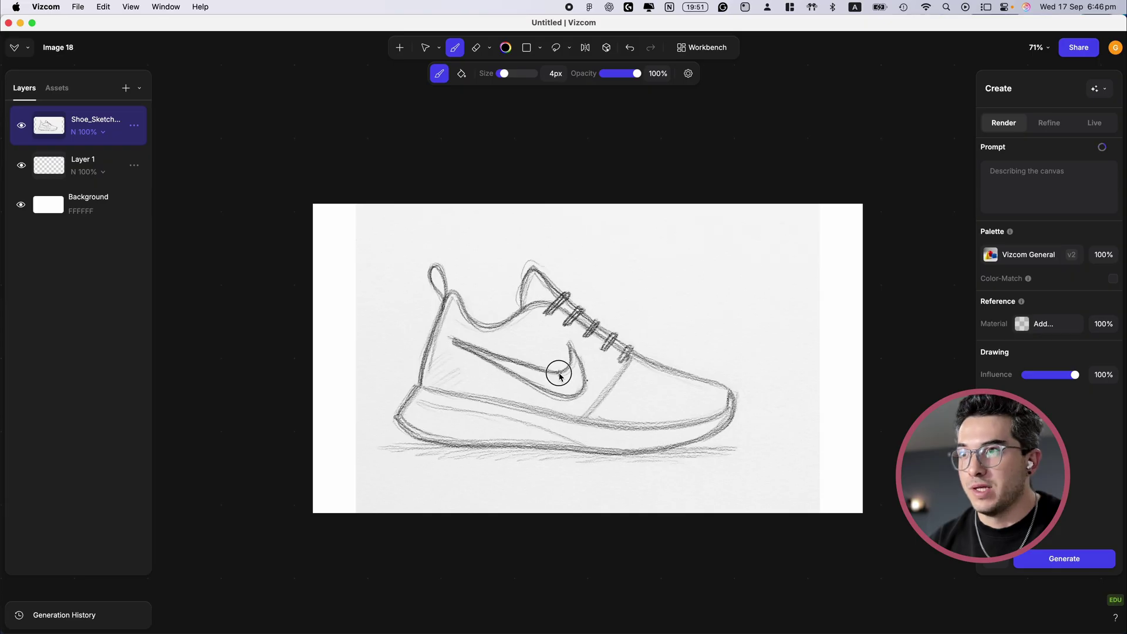
{"action": "mouse_move", "coordinate": [558, 373]}
{"action": "left_mouse_down"}
{"action": "mouse_move", "coordinate": [577, 375]}
{"action": "mouse_move", "coordinate": [536, 357]}
{"action": "mouse_move", "coordinate": [551, 359]}
{"action": "left_mouse_up"}
{"action": "key", "text": "super+z"}
{"action": "key", "text": "v"}
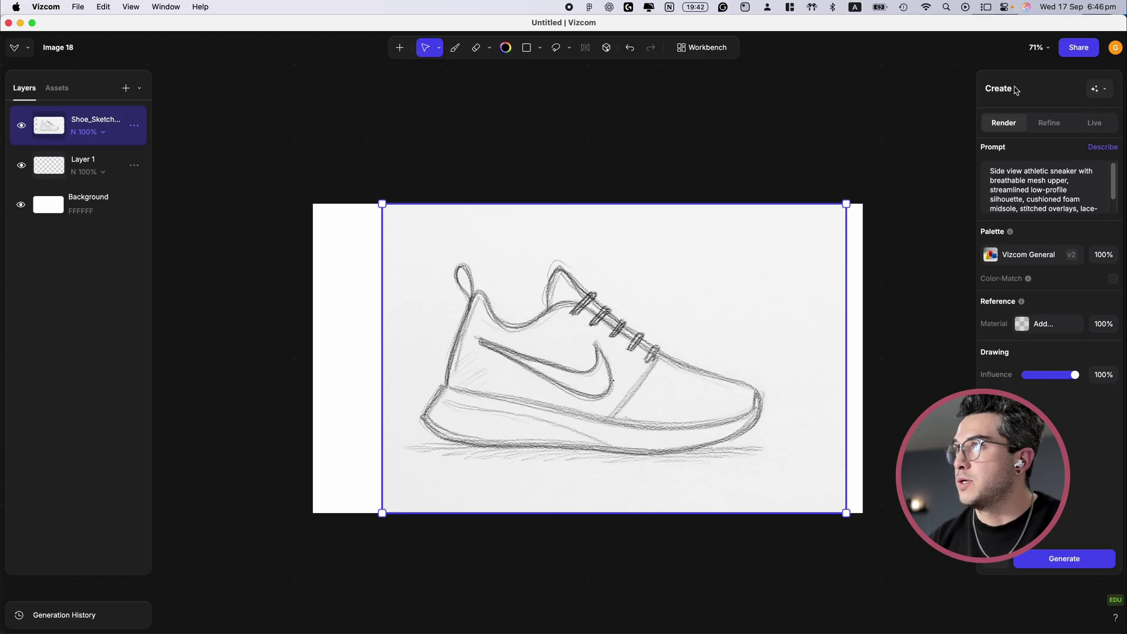
Step: Remove the background from the shoe sketch layer
{"action": "left_click", "coordinate": [1097, 89]}
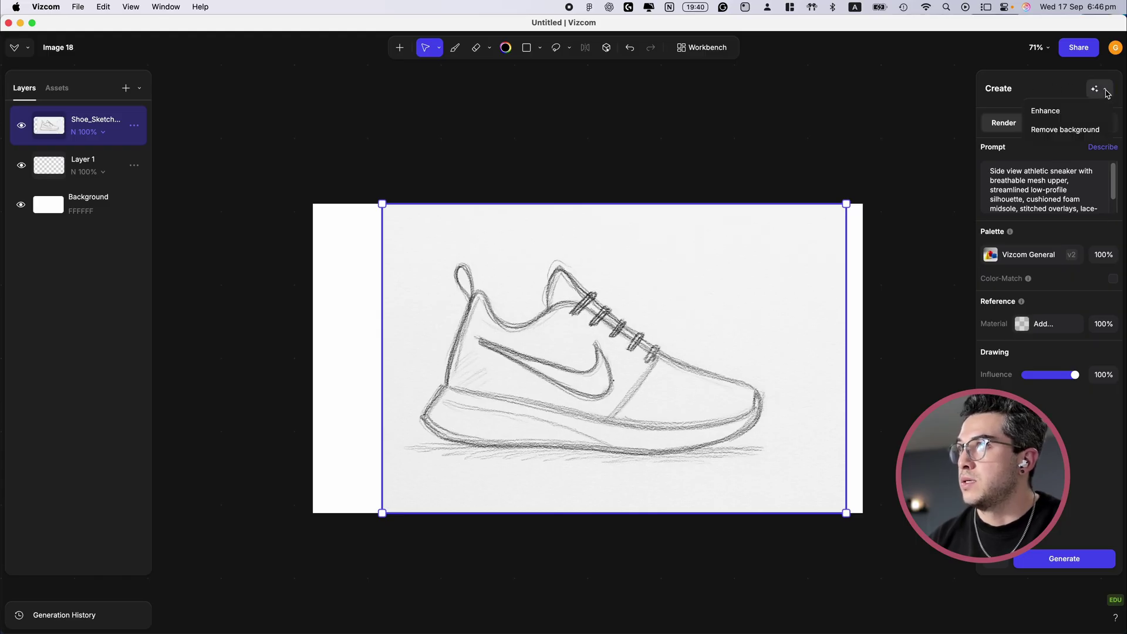
{"action": "left_click", "coordinate": [1063, 130]}
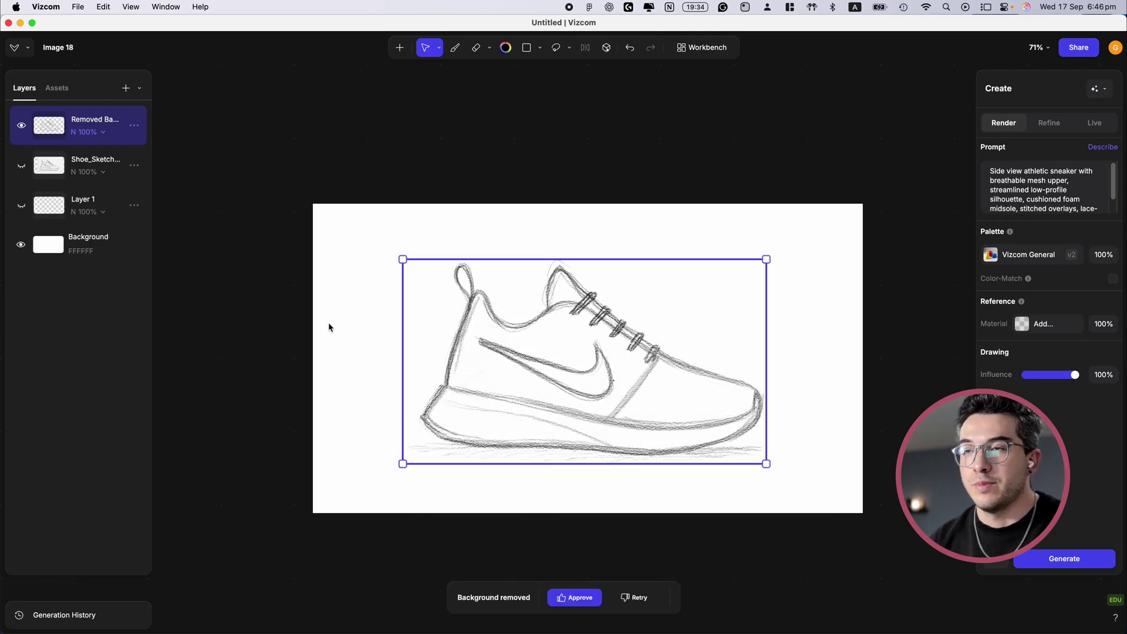
{"action": "left_click", "coordinate": [372, 315]}
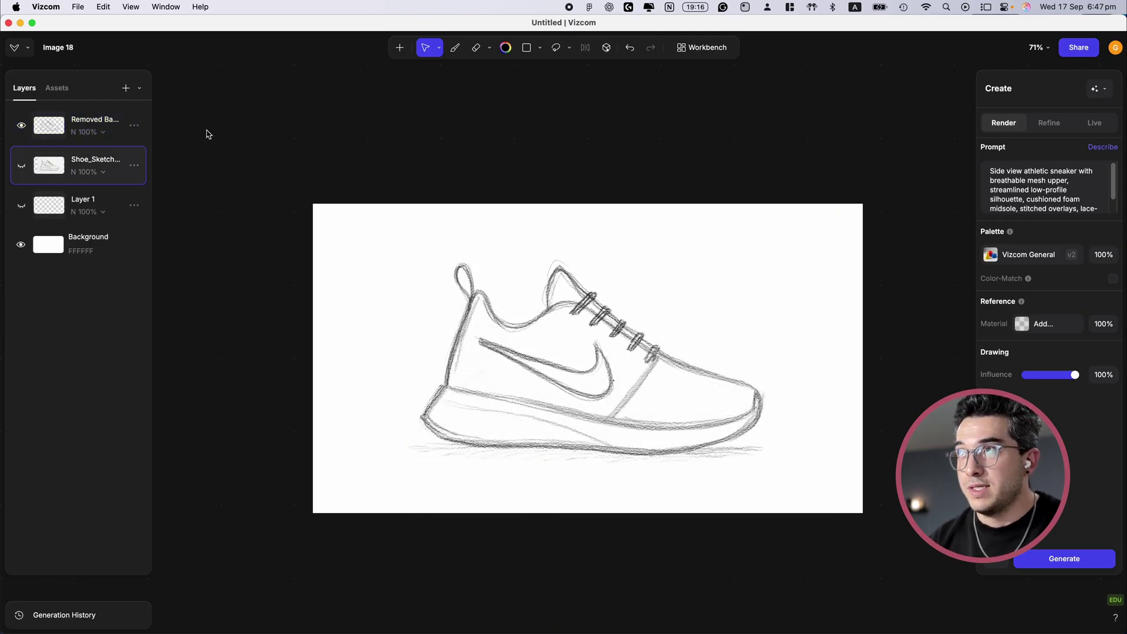
Step: Toggle the visibility of the background-removed layer and compare it with the original sketch layer in the layer stack
{"action": "left_click", "coordinate": [22, 127]}
{"action": "left_click", "coordinate": [22, 127]}
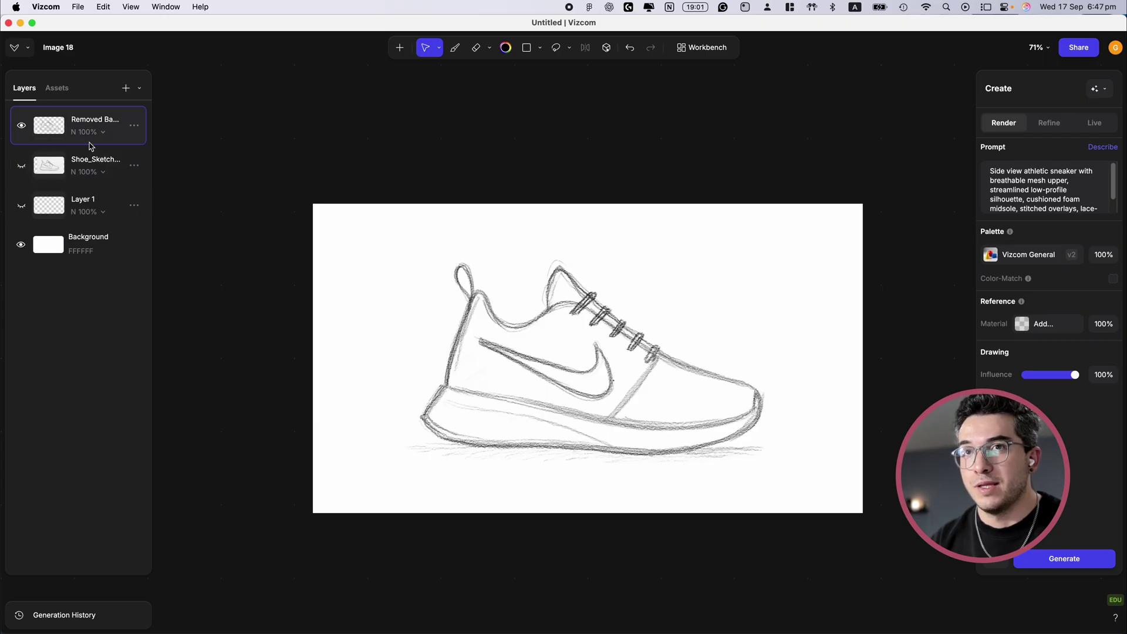
{"action": "left_click", "coordinate": [69, 173]}
{"action": "left_click", "coordinate": [76, 172]}
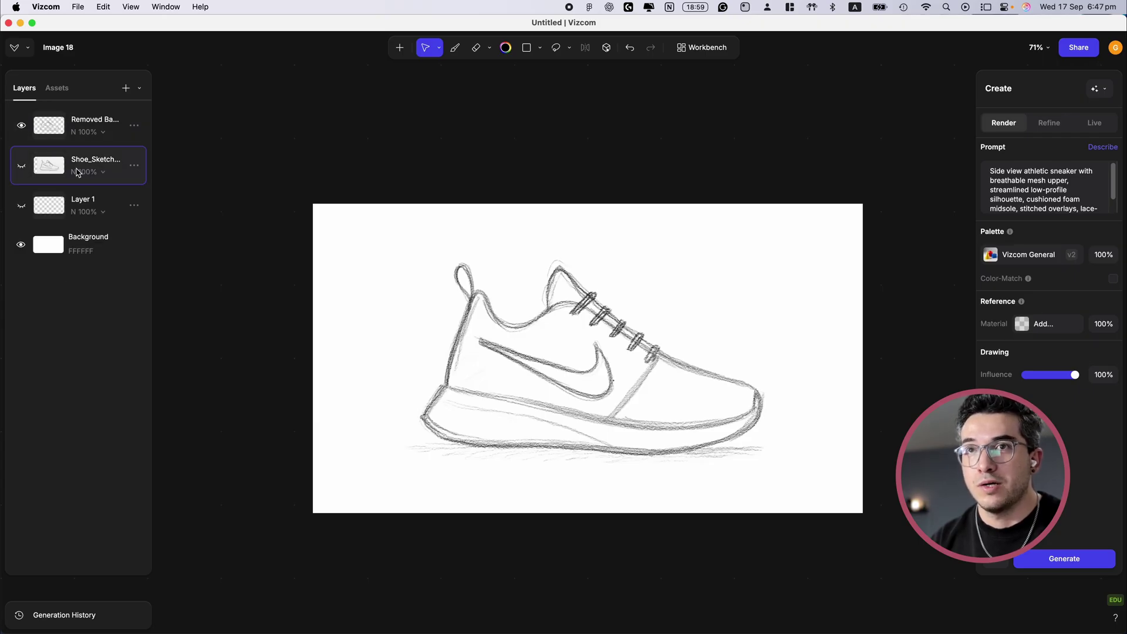
{"action": "left_click", "coordinate": [77, 128]}
{"action": "left_click", "coordinate": [237, 140]}
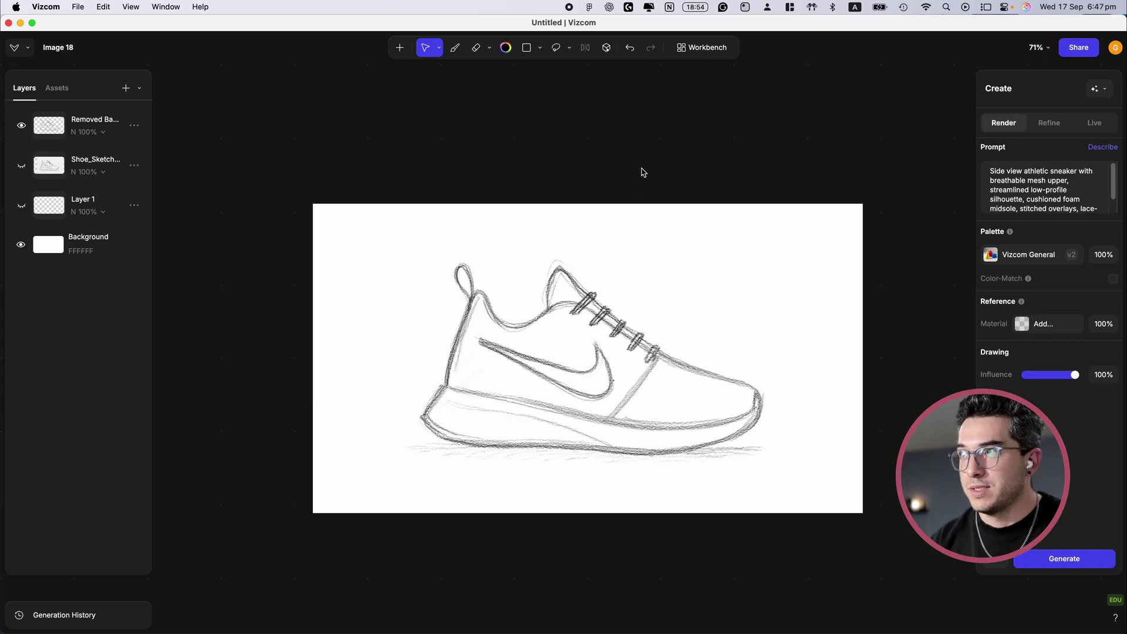
{"action": "scroll", "coordinate": [642, 170], "scroll_direction": "right", "scroll_amount": 3}
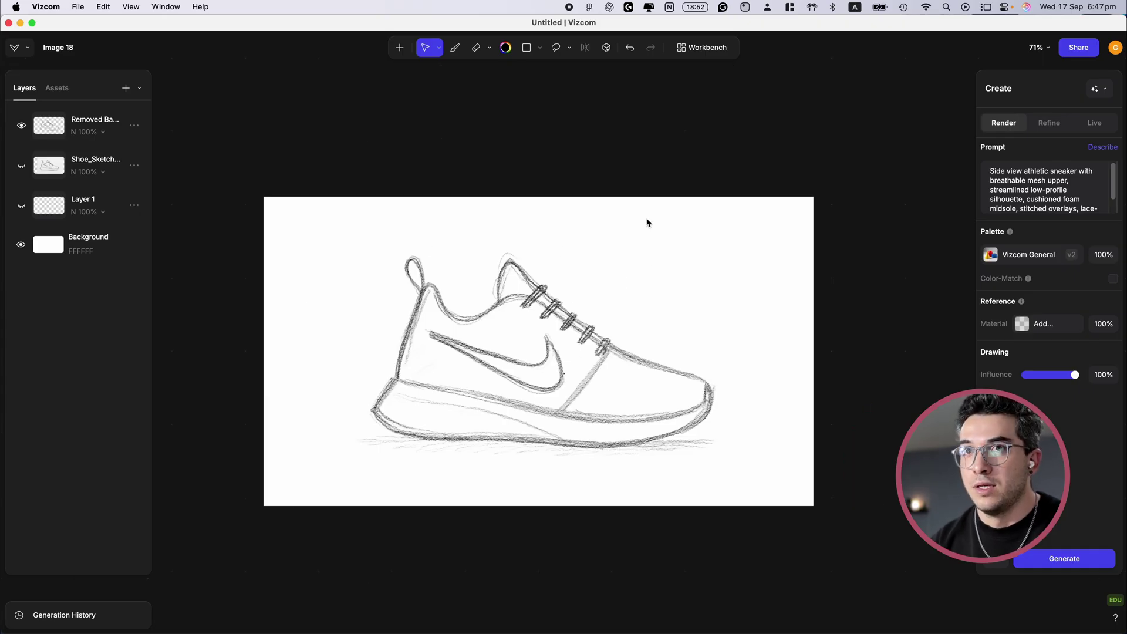
{"action": "left_click", "coordinate": [63, 123]}
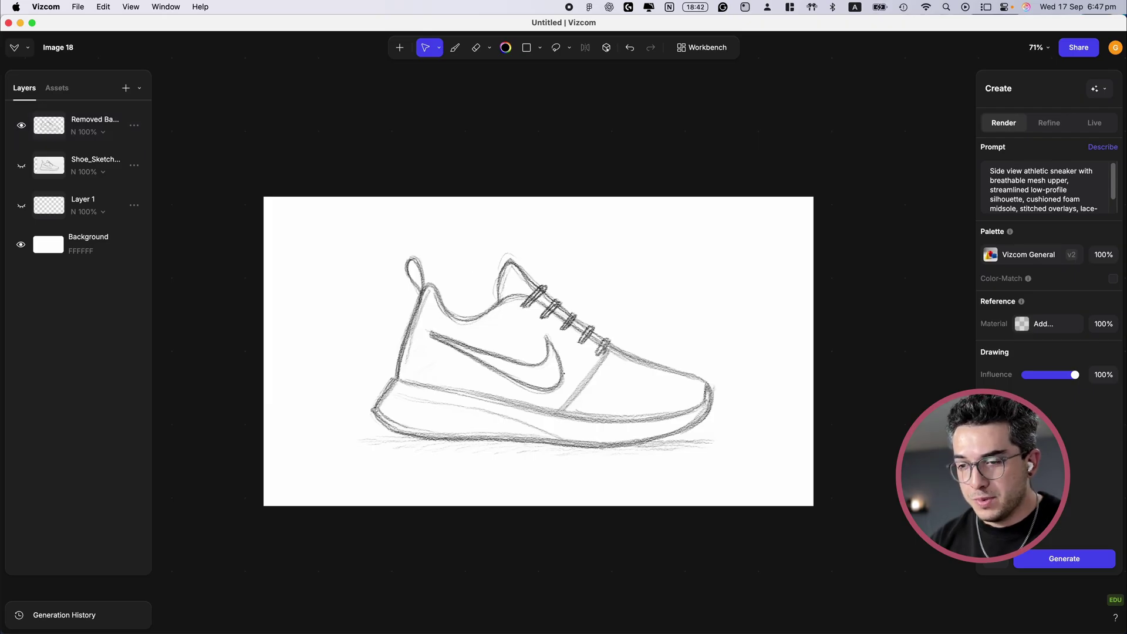
Step: Switch to the Vizcom Docs in Safari and browse the Workbench, Drawing tools, Refine mode and Workflow charts pages
{"action": "key", "text": "ctrl+Left"}
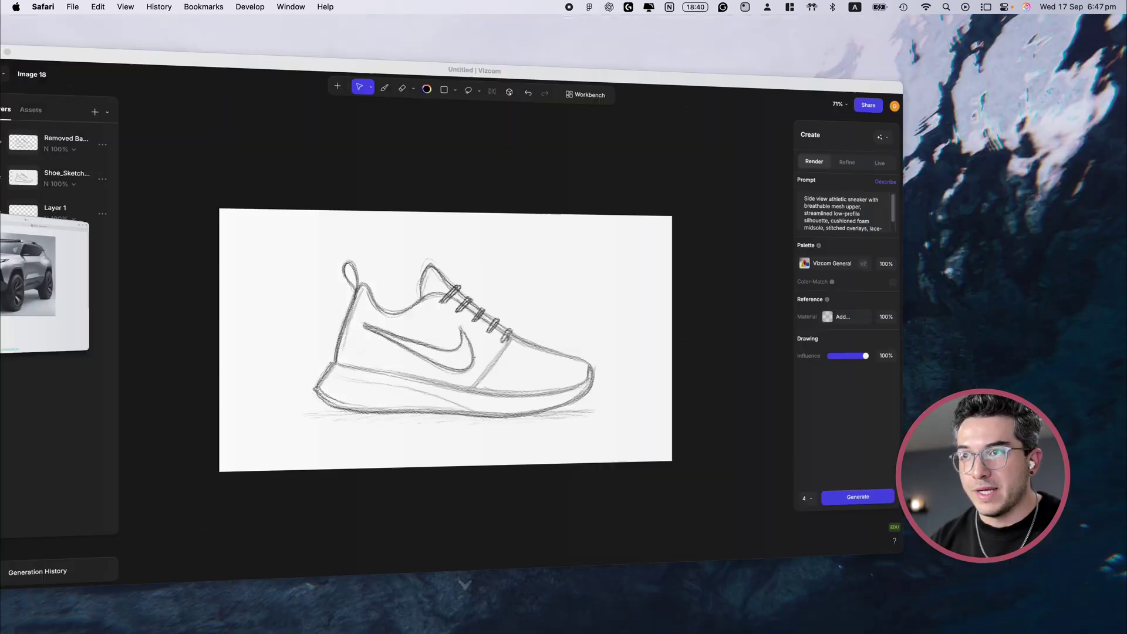
{"action": "scroll", "coordinate": [419, 373], "scroll_direction": "down", "scroll_amount": 5}
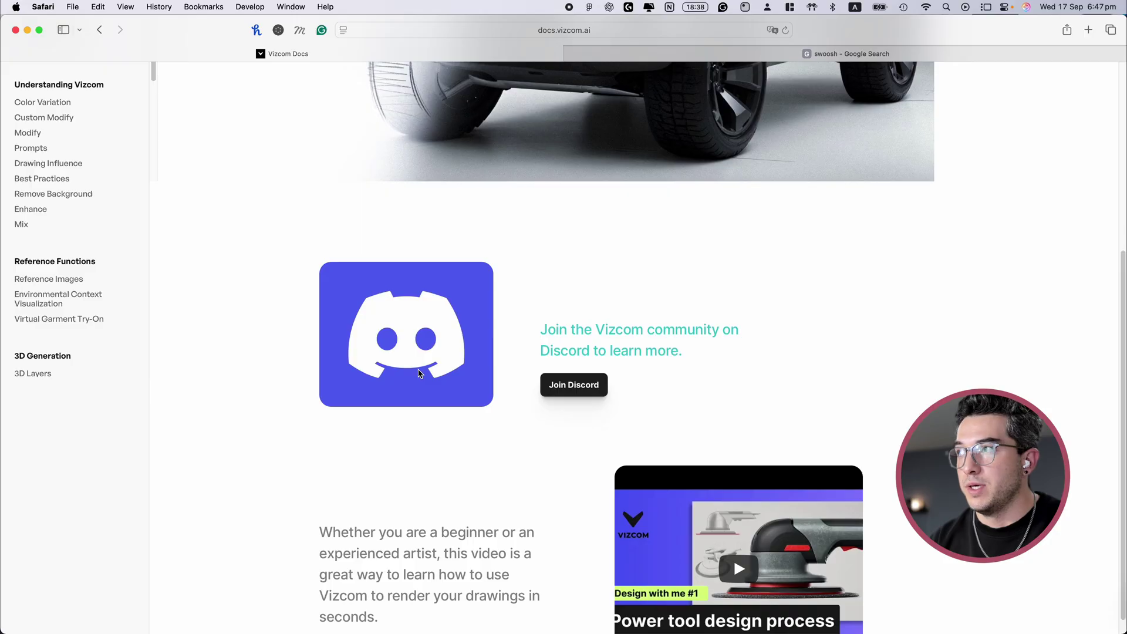
{"action": "scroll", "coordinate": [419, 373], "scroll_direction": "up", "scroll_amount": 6}
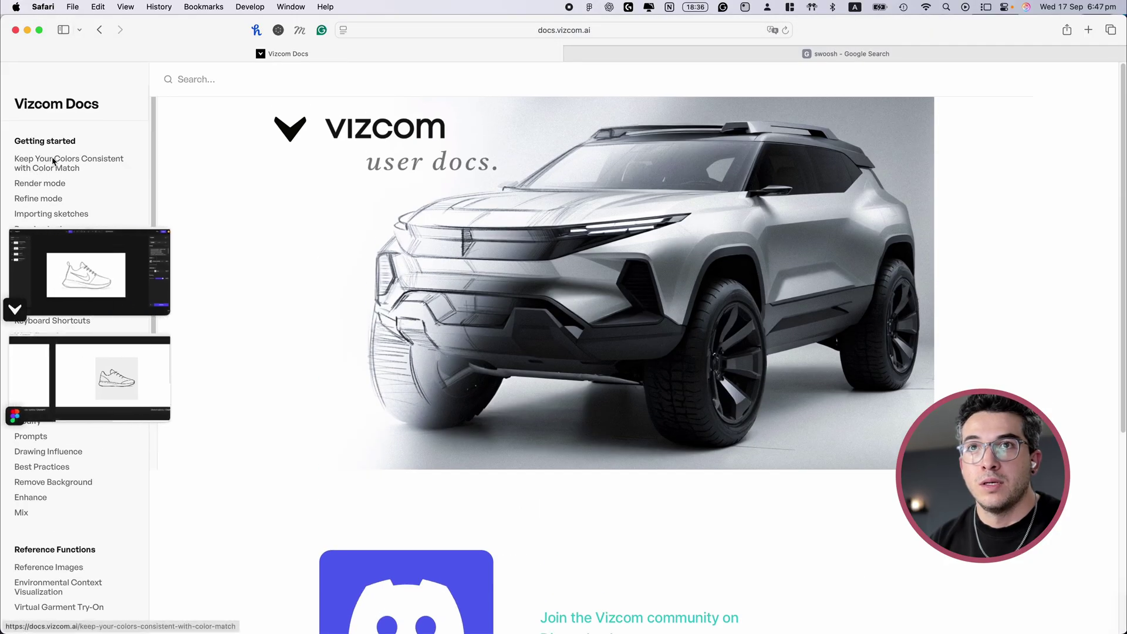
{"action": "left_click", "coordinate": [56, 261]}
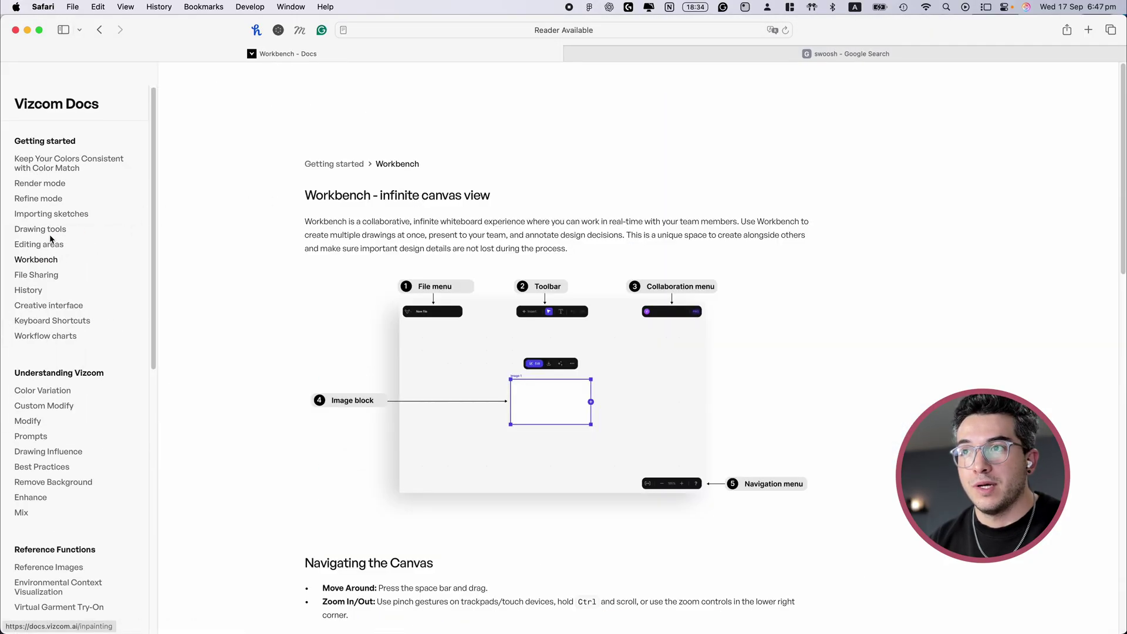
{"action": "left_click", "coordinate": [52, 230]}
{"action": "left_click", "coordinate": [52, 201]}
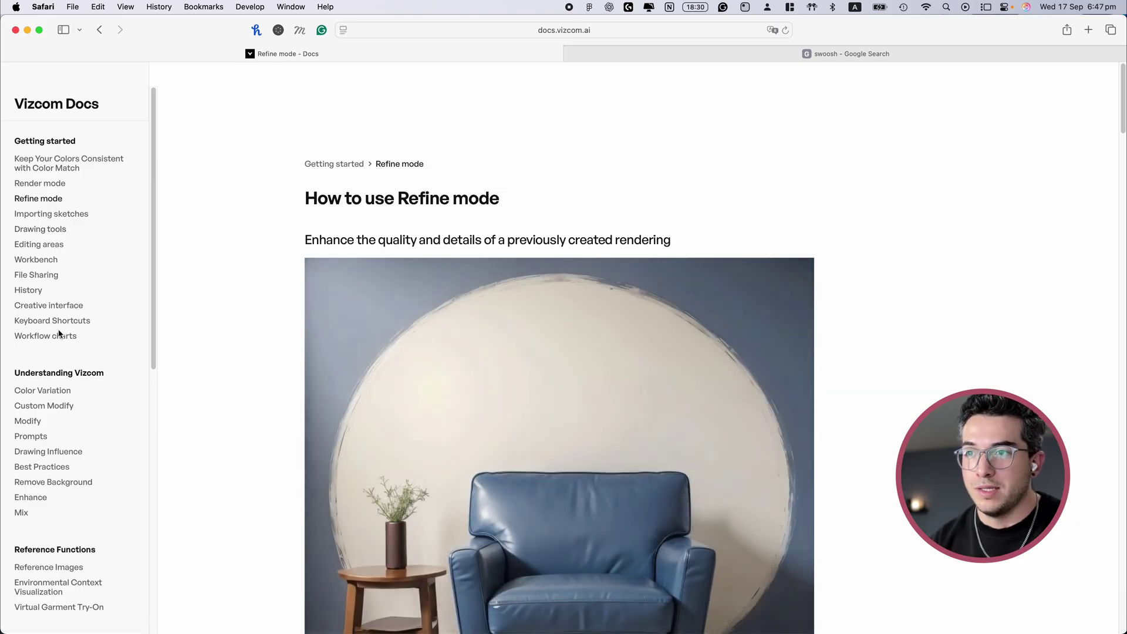
{"action": "left_click", "coordinate": [69, 339]}
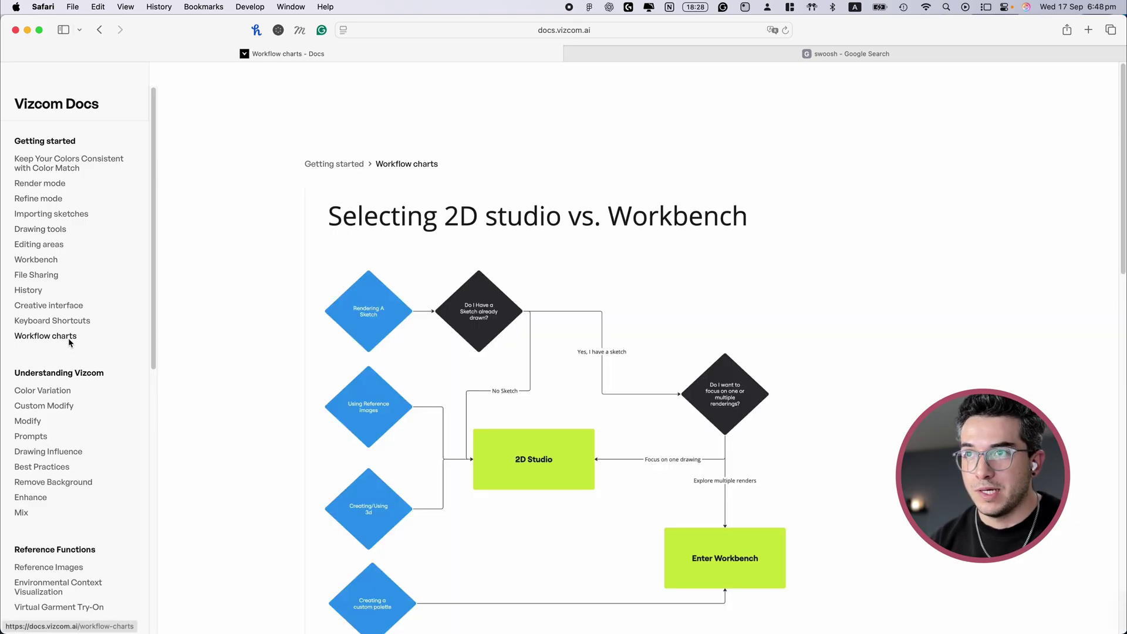
{"action": "scroll", "coordinate": [68, 337], "scroll_direction": "down", "scroll_amount": 4}
Step: Review the Drawing Influence documentation for Render and Refine modes
{"action": "left_click", "coordinate": [65, 344]}
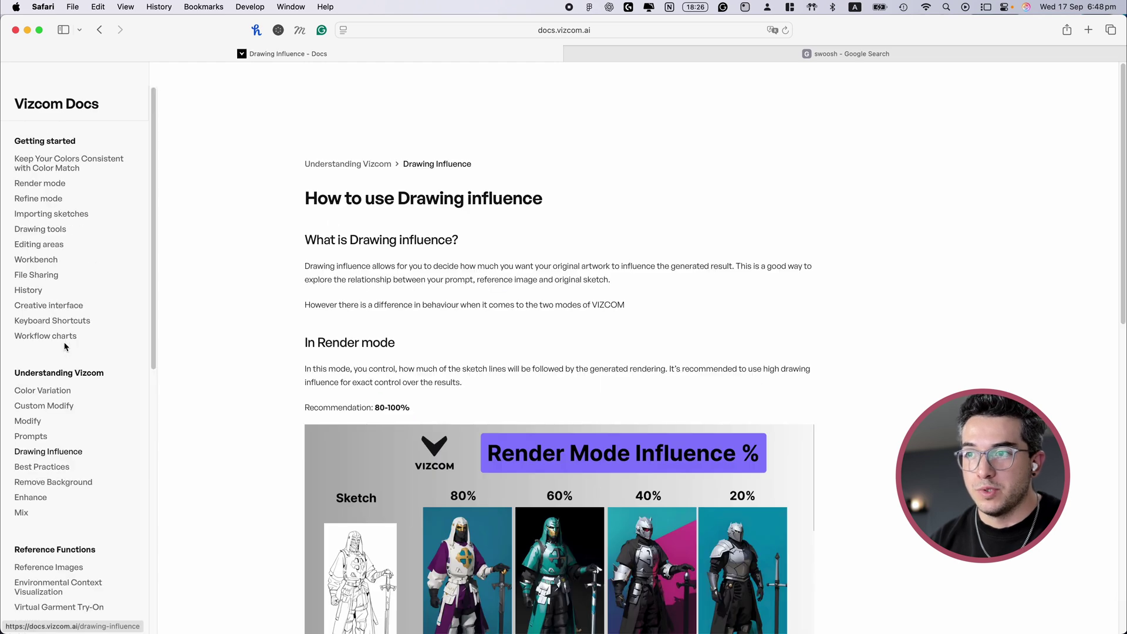
{"action": "scroll", "coordinate": [409, 458], "scroll_direction": "down", "scroll_amount": 10}
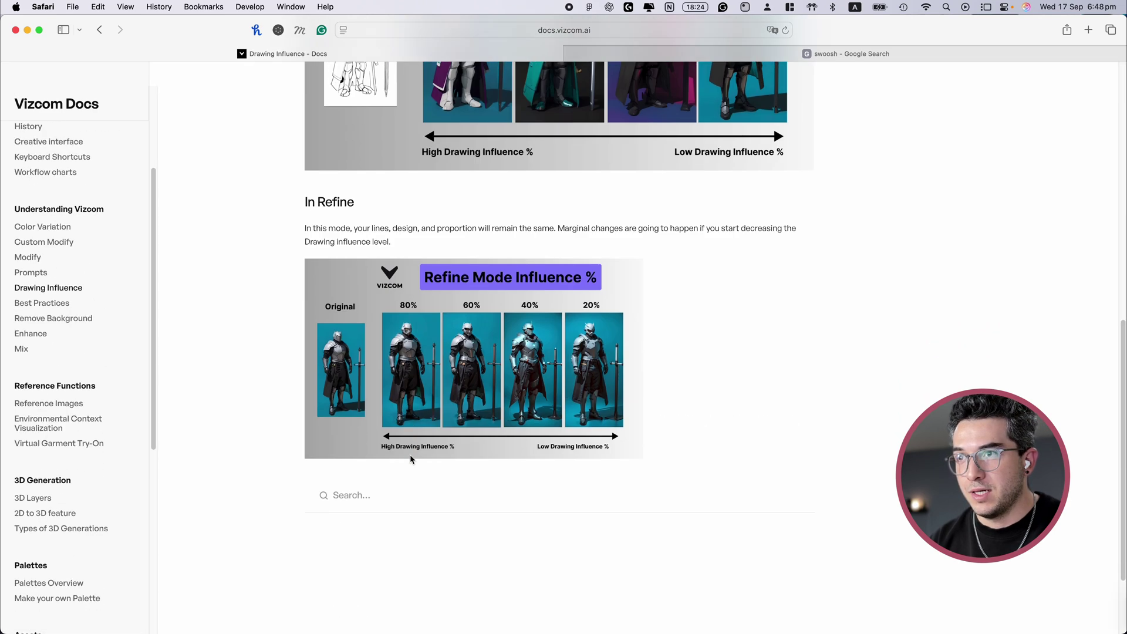
{"action": "scroll", "coordinate": [410, 459], "scroll_direction": "down", "scroll_amount": 3}
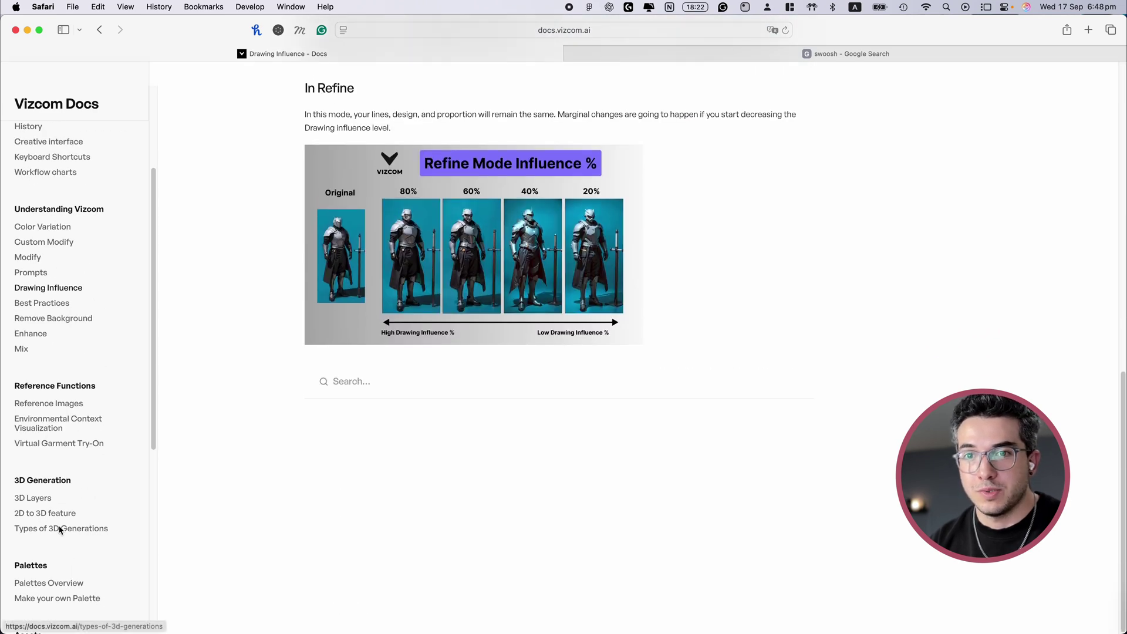
Step: Read through the Types of 3D Generations documentation, including the quality comparisons and the multiview generation section
{"action": "left_click", "coordinate": [60, 528]}
{"action": "scroll", "coordinate": [361, 394], "scroll_direction": "down", "scroll_amount": 5}
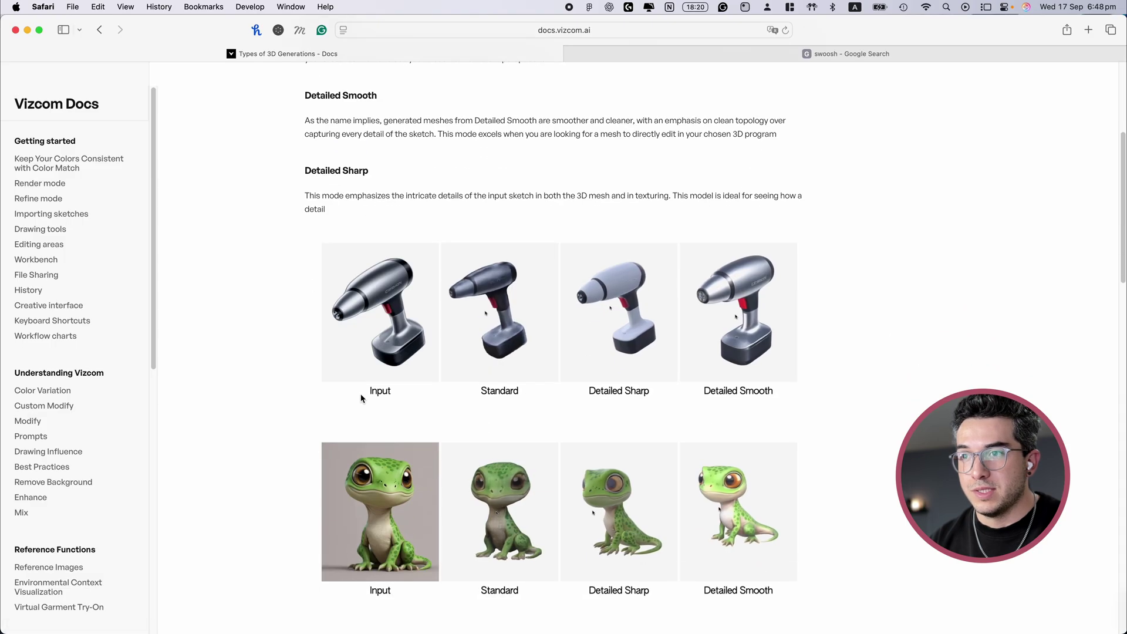
{"action": "scroll", "coordinate": [361, 397], "scroll_direction": "down", "scroll_amount": 3}
{"action": "scroll", "coordinate": [851, 470], "scroll_direction": "down", "scroll_amount": 8}
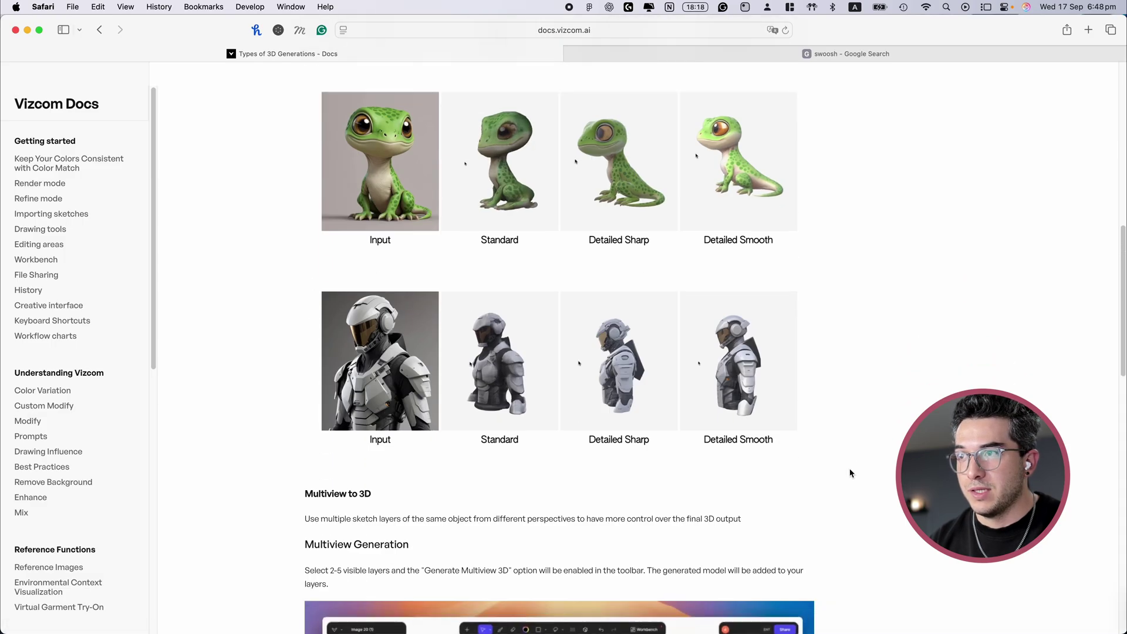
{"action": "scroll", "coordinate": [850, 473], "scroll_direction": "down", "scroll_amount": 10}
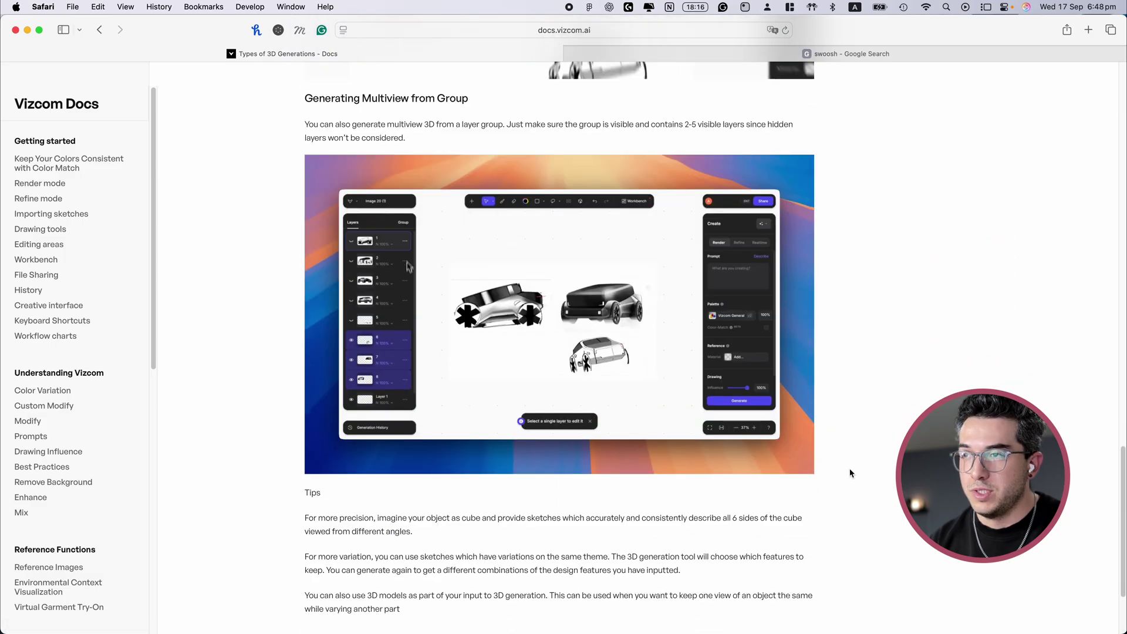
{"action": "scroll", "coordinate": [850, 473], "scroll_direction": "up", "scroll_amount": 20}
{"action": "scroll", "coordinate": [850, 470], "scroll_direction": "up", "scroll_amount": 6}
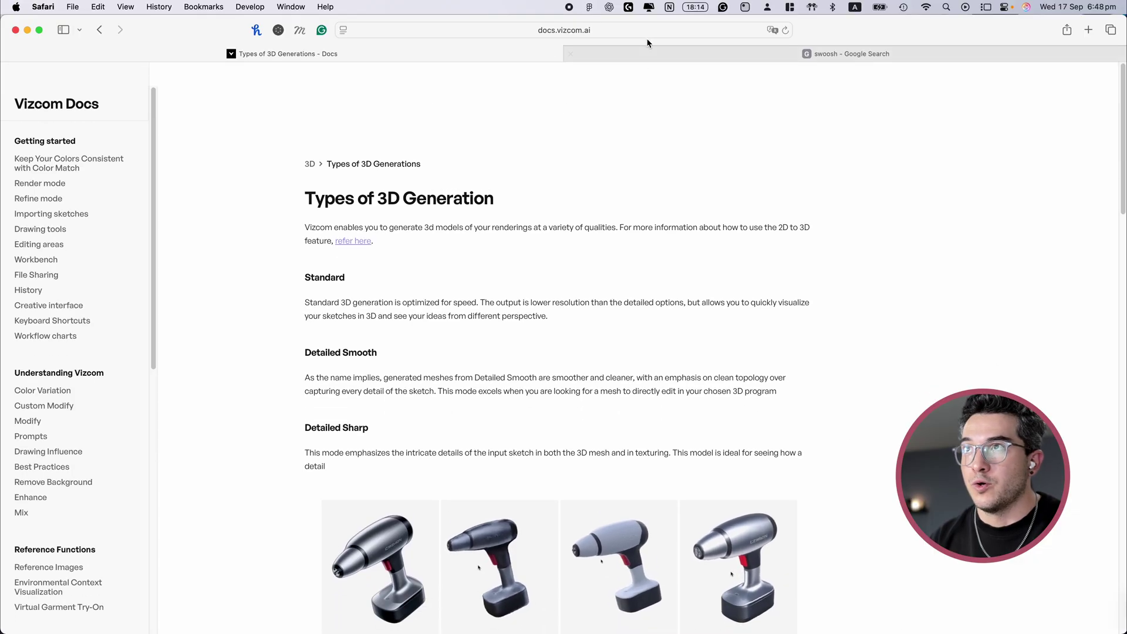
{"action": "left_click", "coordinate": [651, 31]}
{"action": "left_click", "coordinate": [244, 125]}
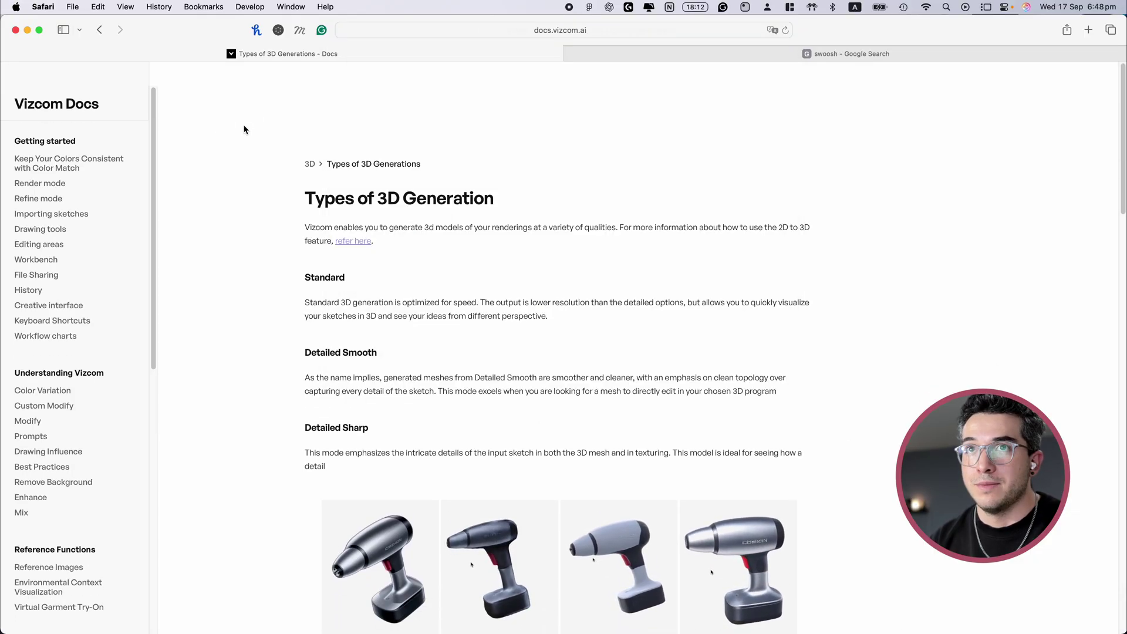
Step: Open the documentation page on keeping colors consistent with Color Match
{"action": "left_click", "coordinate": [74, 160]}
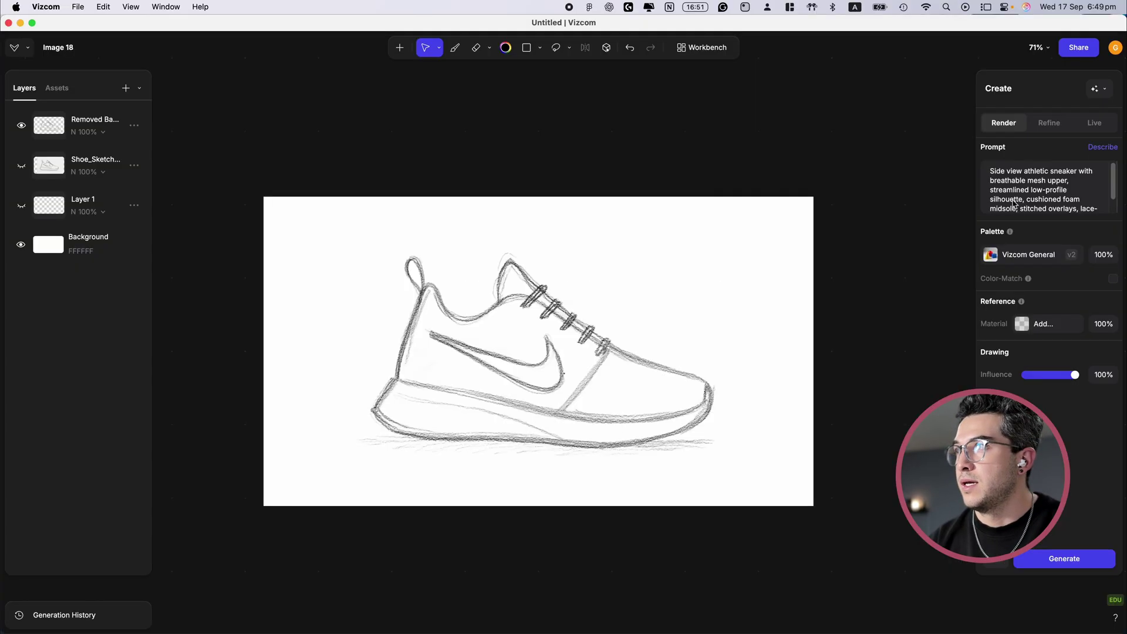
Step: Switch to Vizcom and replace the render prompt with the copied description beginning "A modern Nike sporty sneaker. Off-white upper with soft pastel coral accents."
{"action": "key", "text": "super+a"}
{"action": "key", "text": "BackSpace"}
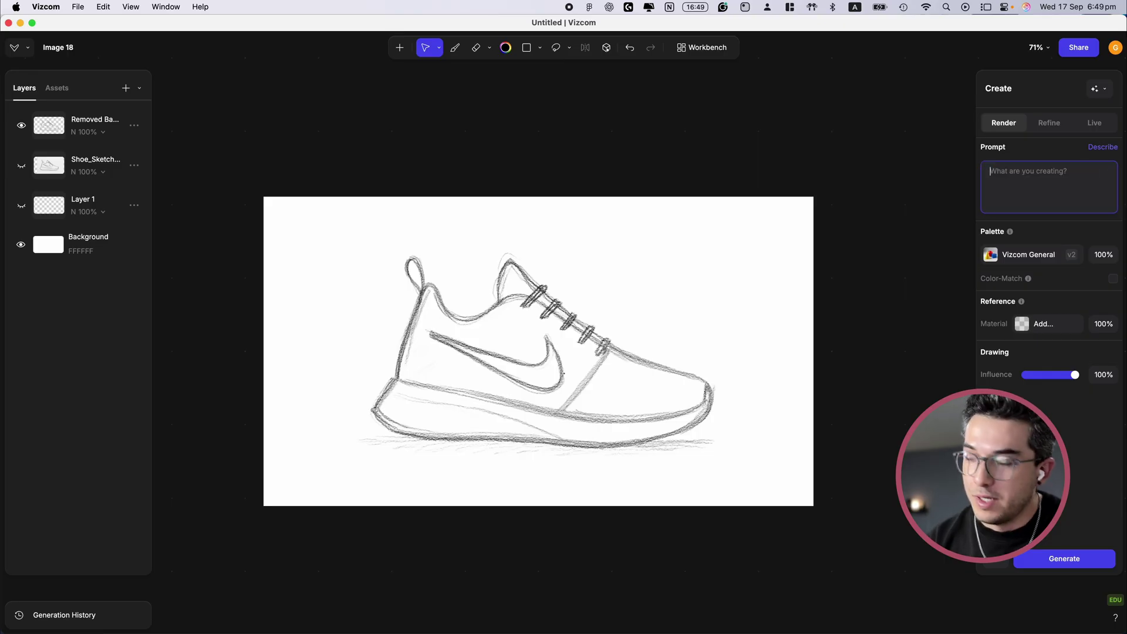
{"action": "key", "text": "super+v"}
{"action": "mouse_move", "coordinate": [1055, 201]}
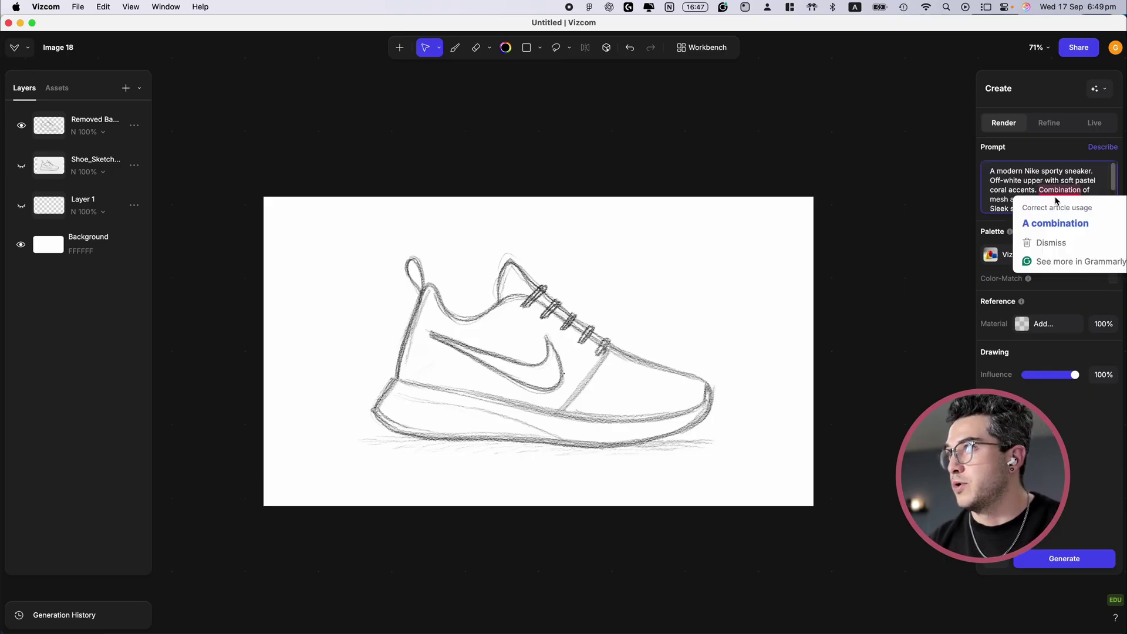
{"action": "left_click", "coordinate": [871, 187]}
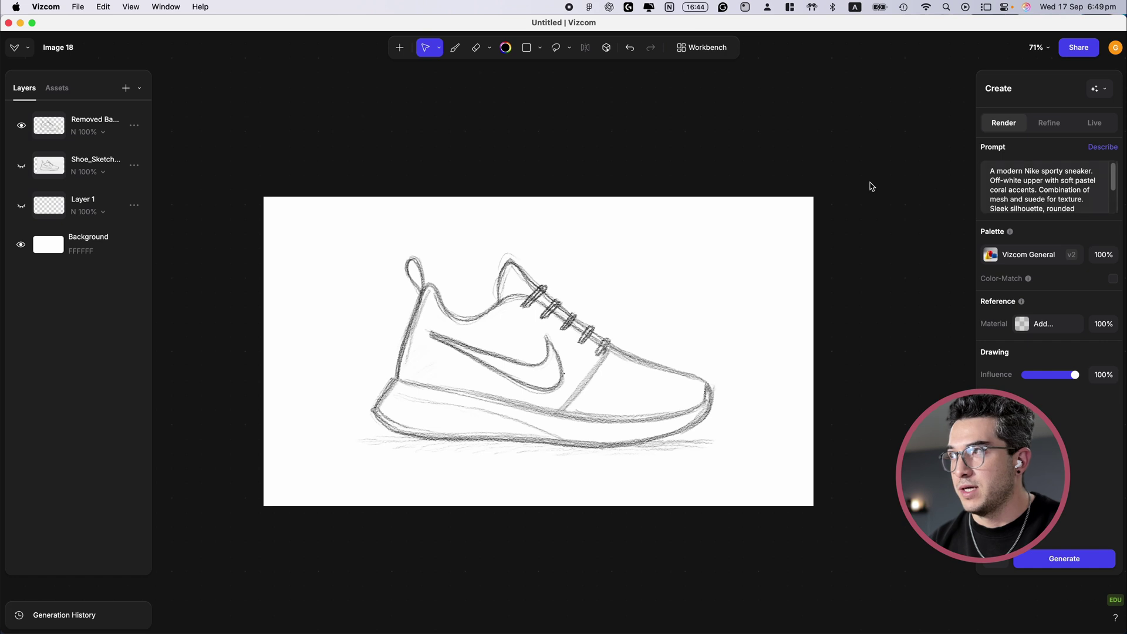
Step: Keep the Vizcom General palette after reviewing the alternatives, set the drawing influence to 65%, and generate the renders
{"action": "left_click", "coordinate": [999, 253]}
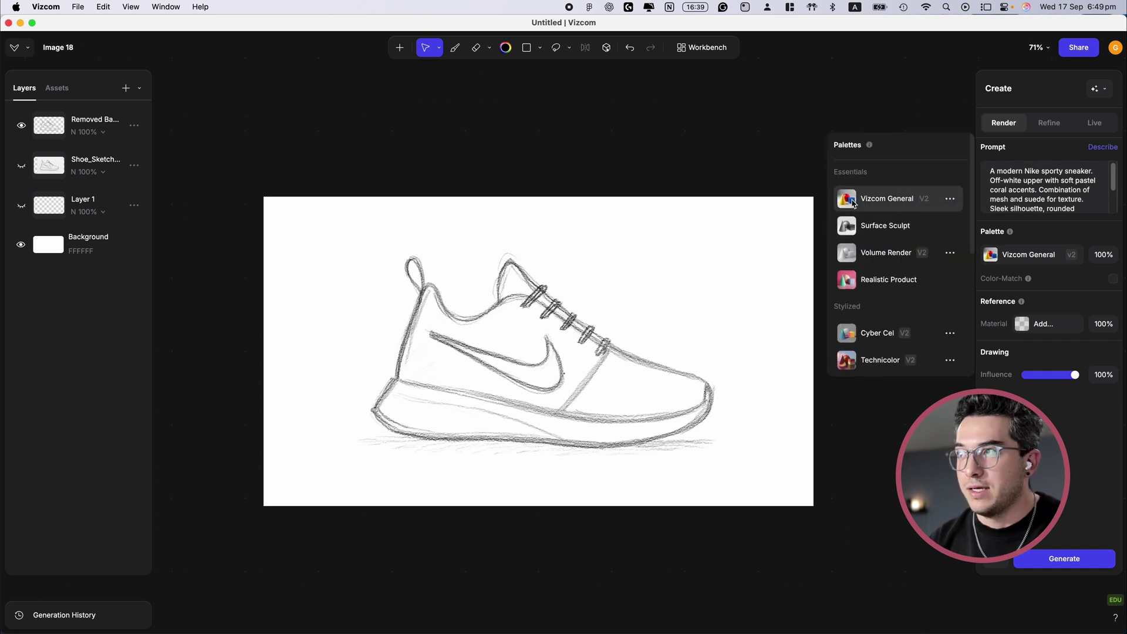
{"action": "scroll", "coordinate": [867, 305], "scroll_direction": "down", "scroll_amount": 5}
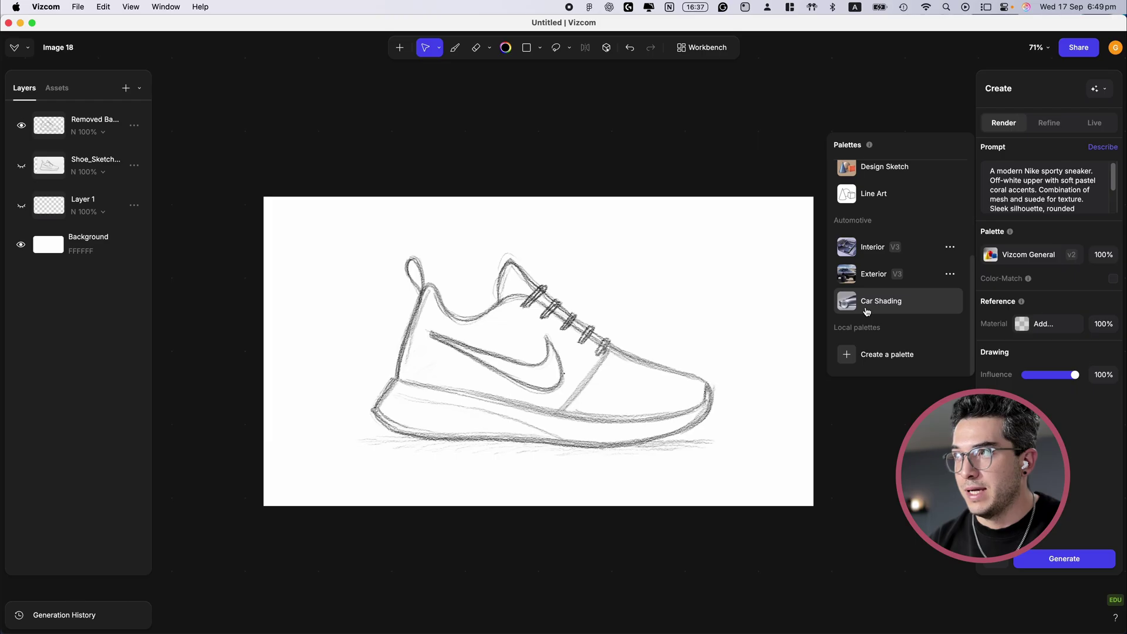
{"action": "scroll", "coordinate": [866, 311], "scroll_direction": "up", "scroll_amount": 5}
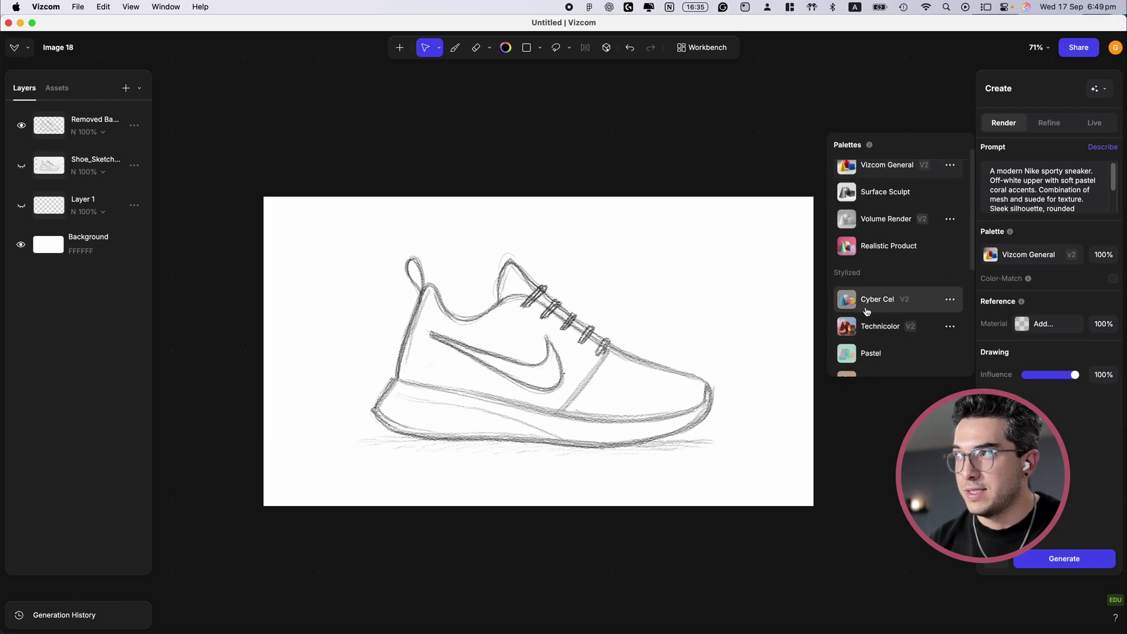
{"action": "scroll", "coordinate": [867, 310], "scroll_direction": "up", "scroll_amount": 1}
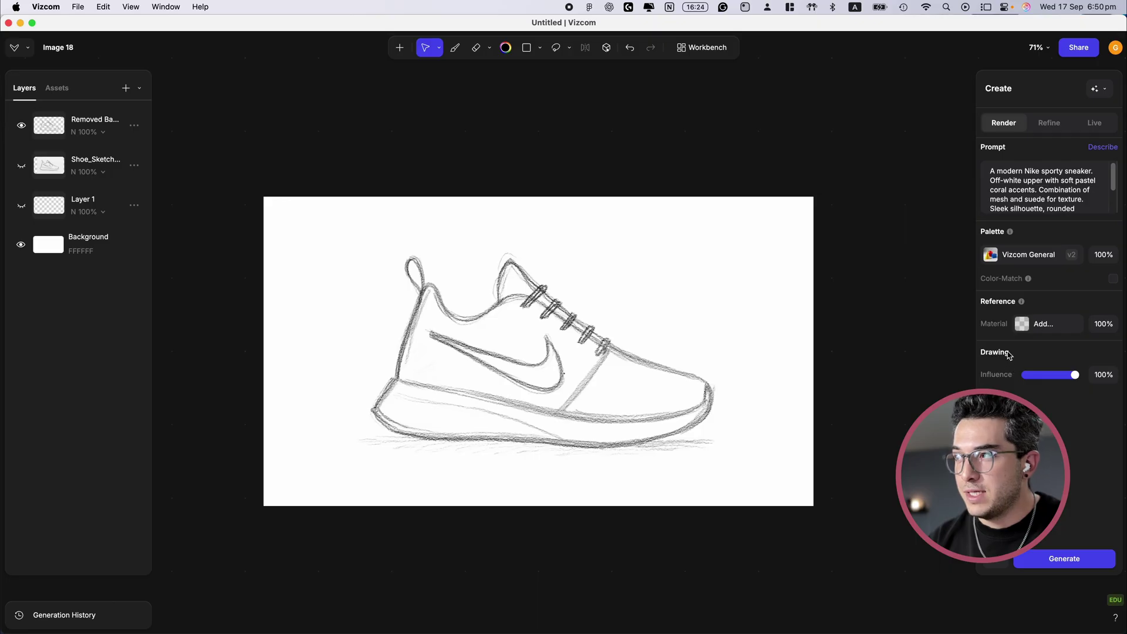
{"action": "mouse_move", "coordinate": [1073, 379]}
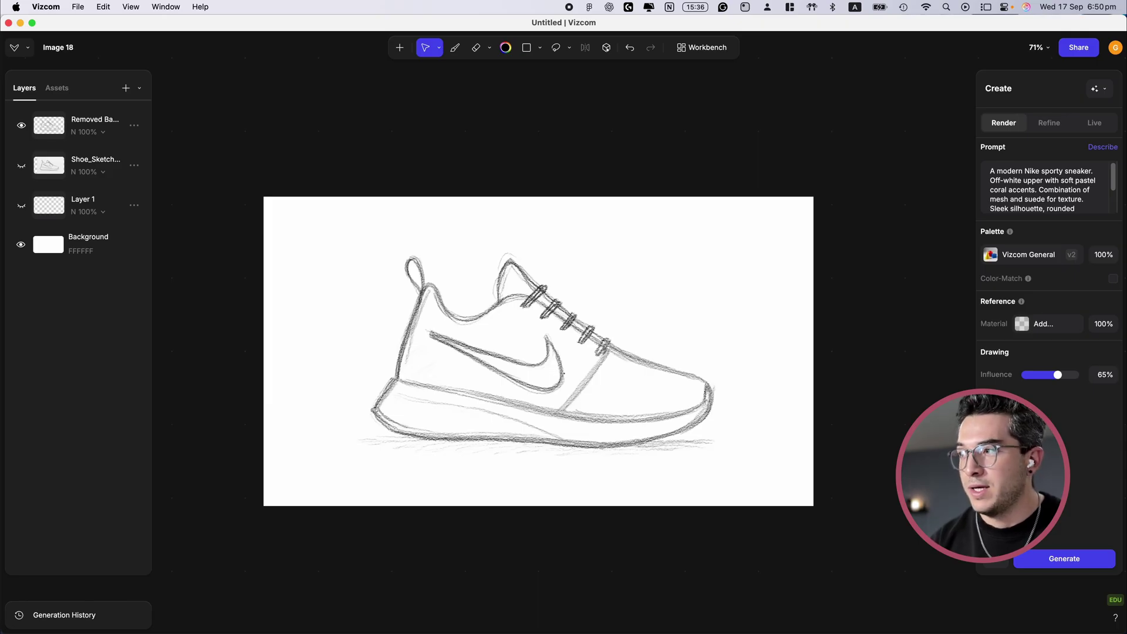
{"action": "left_click", "coordinate": [1039, 562]}
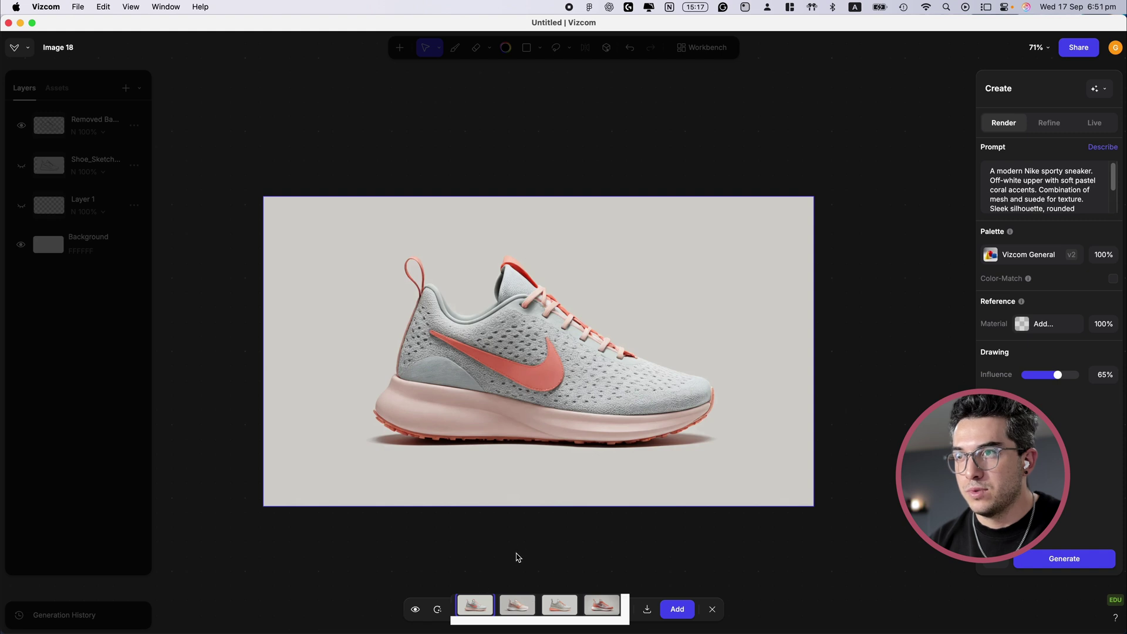
Step: Compare the generated sneaker renders and add the fourth one, coral with a white swoosh, as a layer
{"action": "left_click", "coordinate": [516, 604]}
{"action": "left_click", "coordinate": [559, 608]}
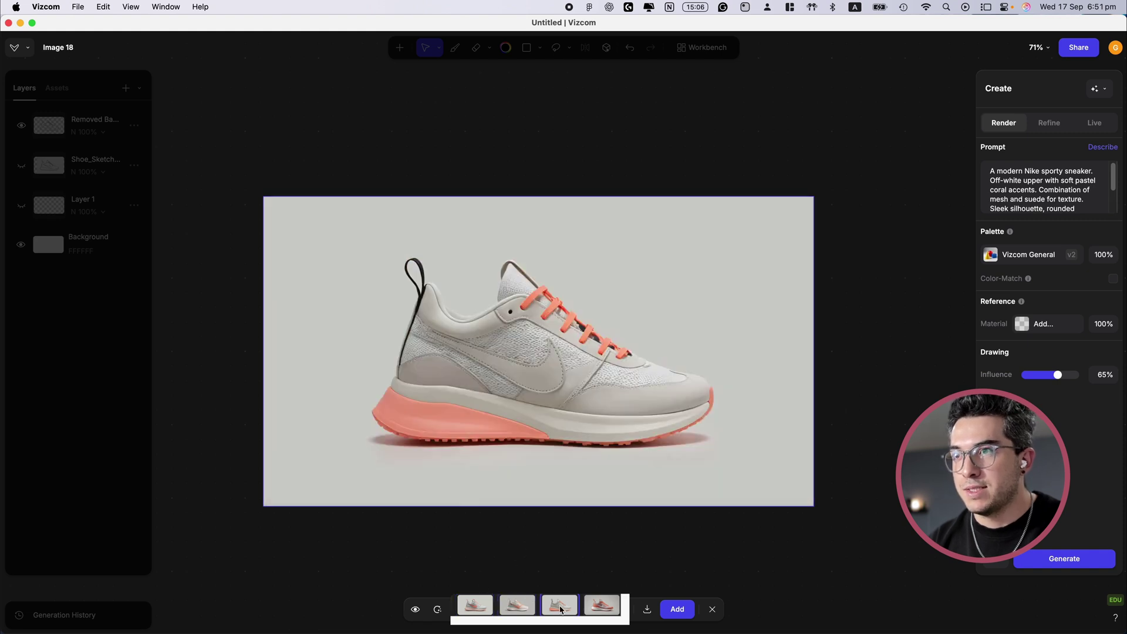
{"action": "left_click", "coordinate": [602, 611]}
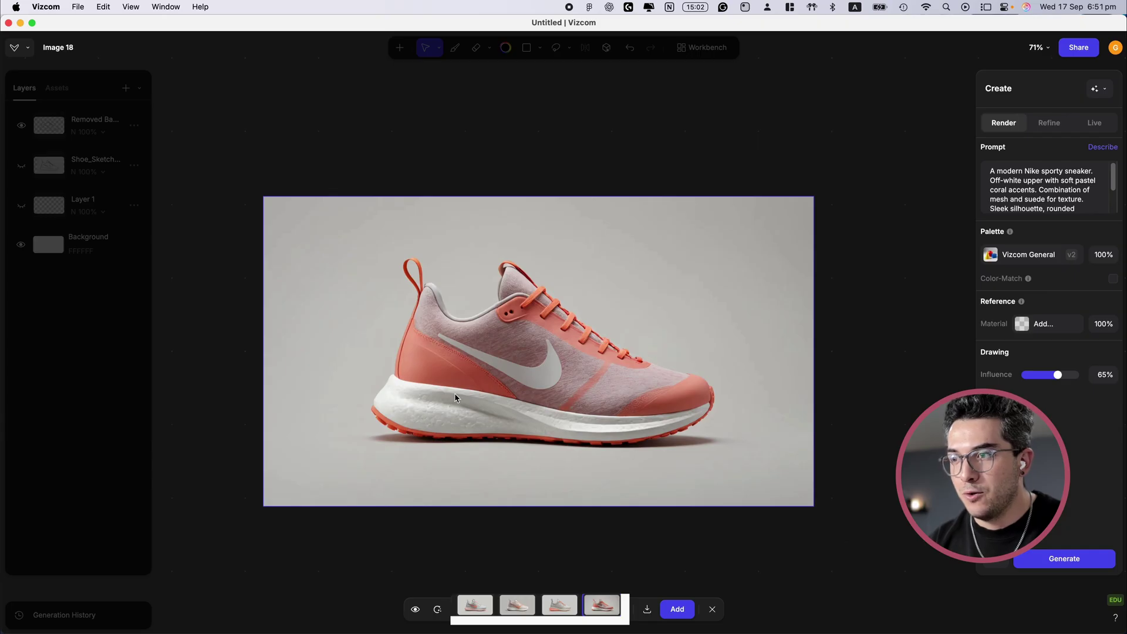
{"action": "left_click", "coordinate": [677, 611]}
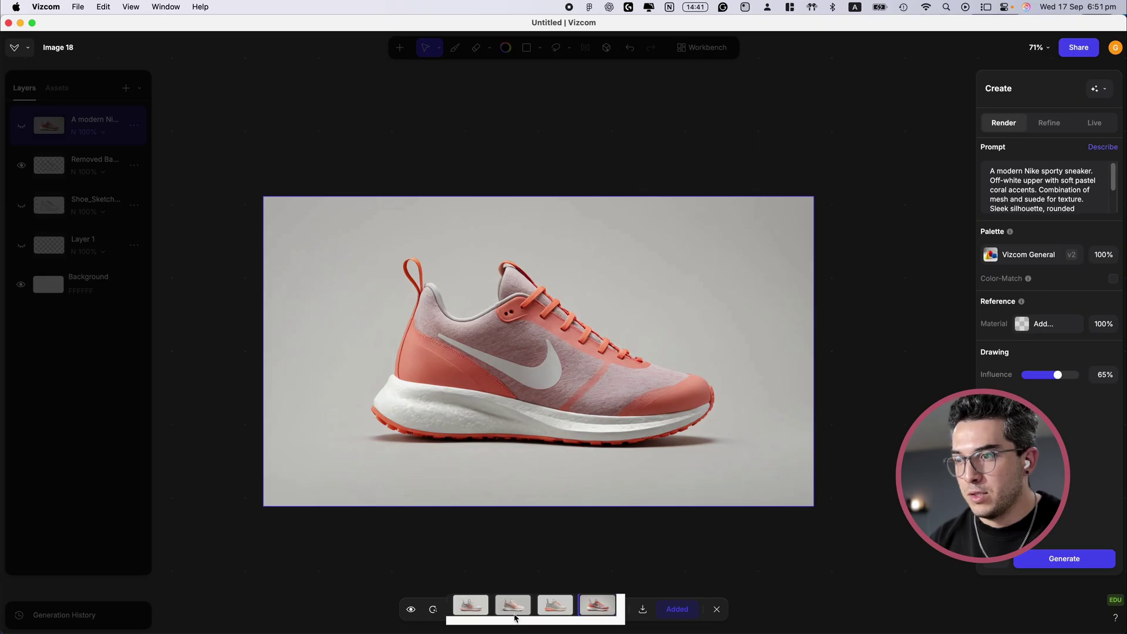
{"action": "left_click", "coordinate": [715, 609]}
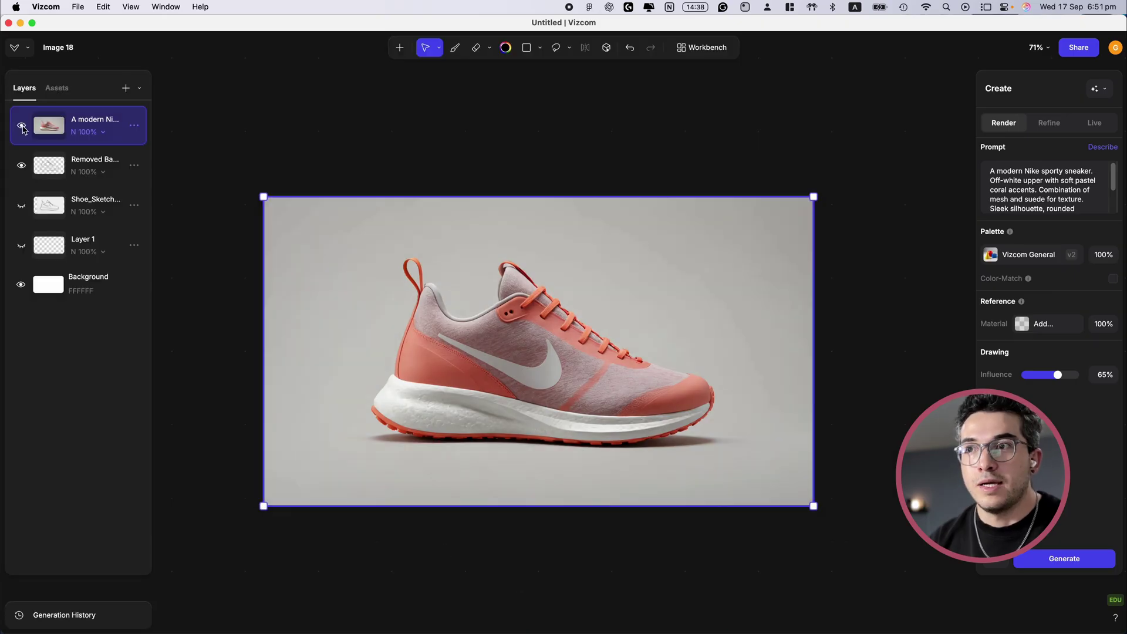
Step: Toggle the render and background-removed layers off and on for comparison, and show the original shoe sketch layer
{"action": "left_click", "coordinate": [22, 126]}
{"action": "left_click", "coordinate": [21, 166]}
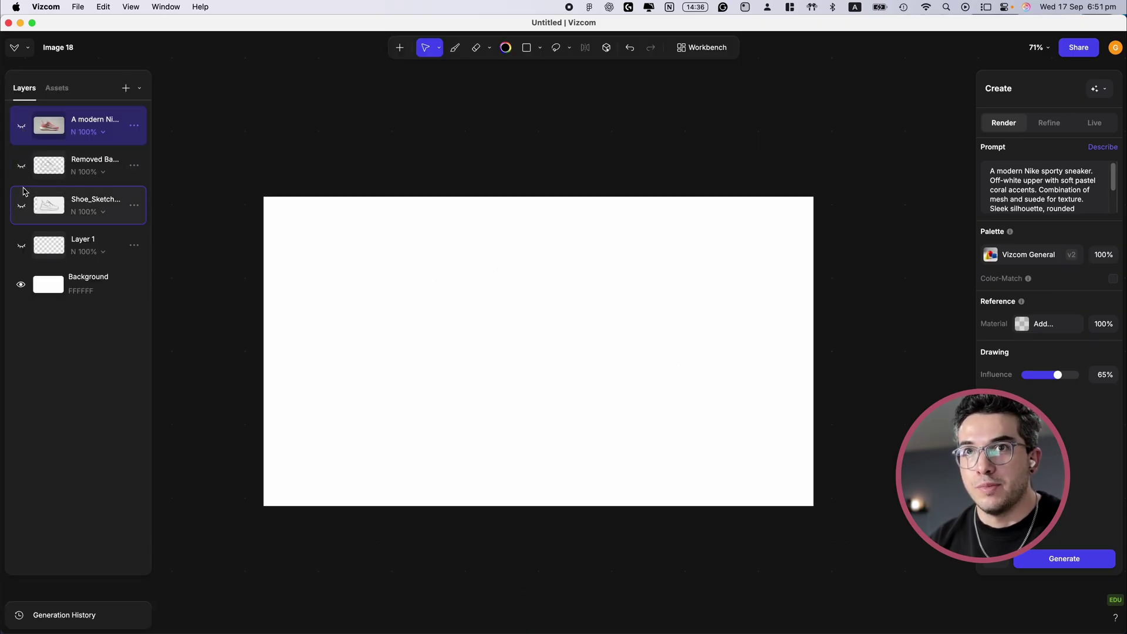
{"action": "left_click", "coordinate": [22, 205]}
{"action": "left_click", "coordinate": [21, 165]}
{"action": "left_click", "coordinate": [21, 125]}
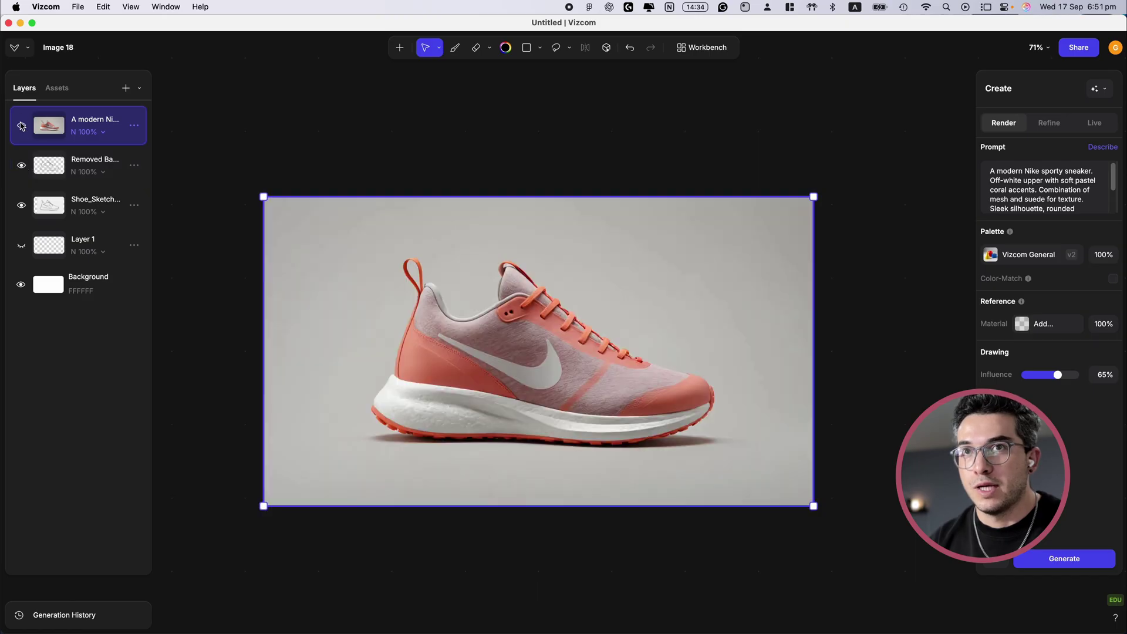
{"action": "left_click", "coordinate": [410, 147]}
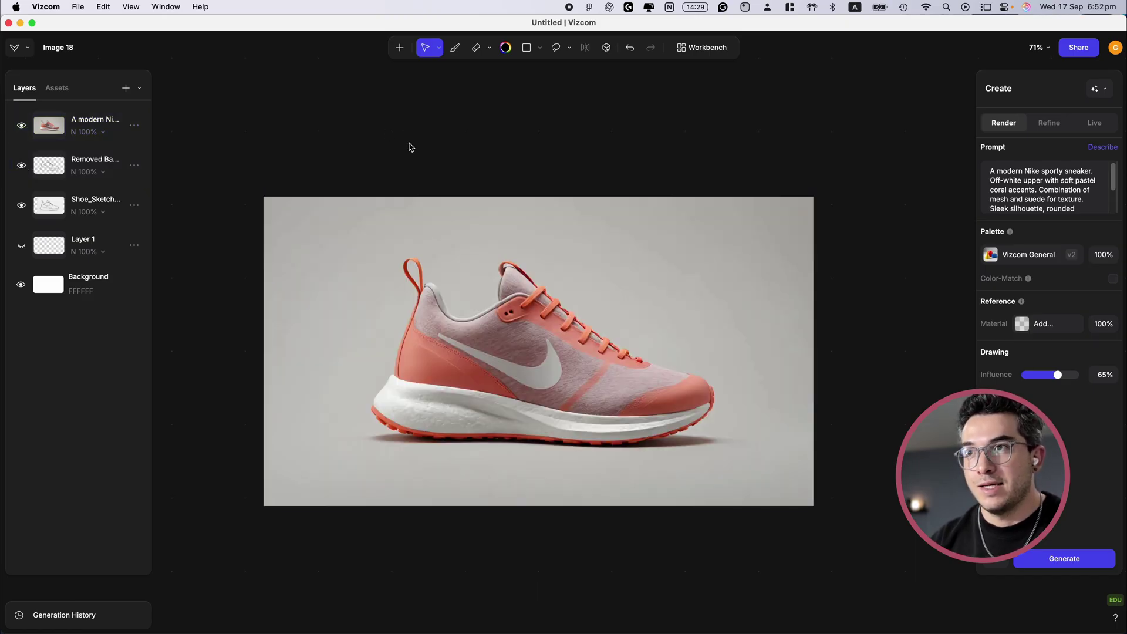
Step: Return to the Workbench, move the coral sneaker render to the empty area below the existing workflow, and enlarge it
{"action": "key", "text": "Escape"}
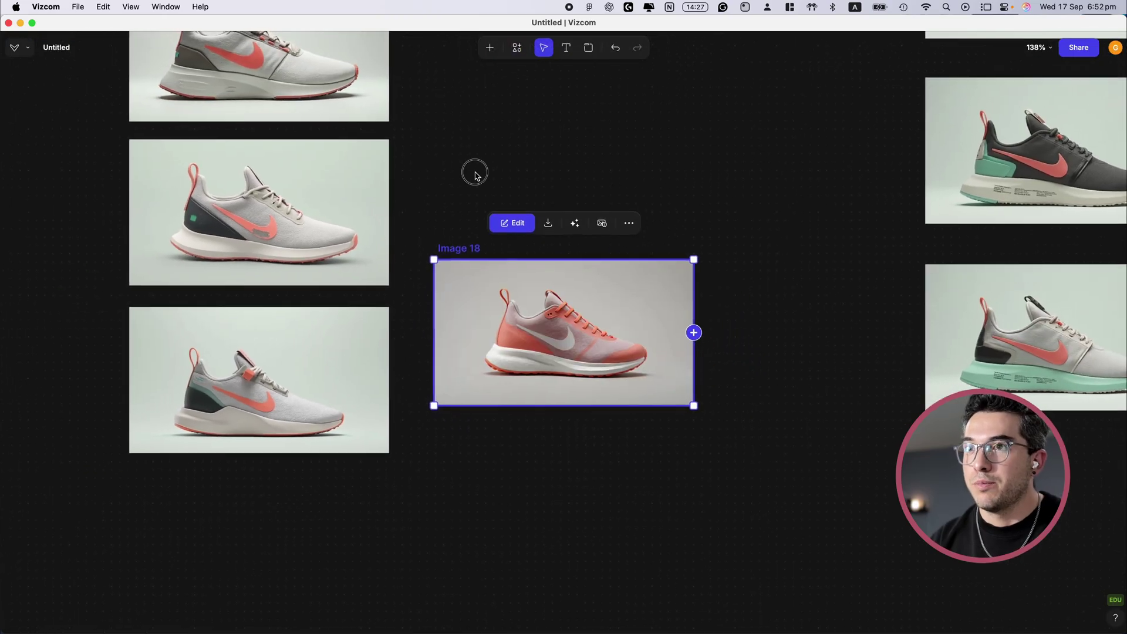
{"action": "scroll", "coordinate": [473, 171], "scroll_direction": "down", "scroll_amount": 5}
{"action": "scroll", "coordinate": [476, 176], "scroll_direction": "up", "scroll_amount": 5}
{"action": "left_click_drag", "start_coordinate": [477, 176], "coordinate": [288, 342]}
{"action": "left_click", "coordinate": [375, 342]}
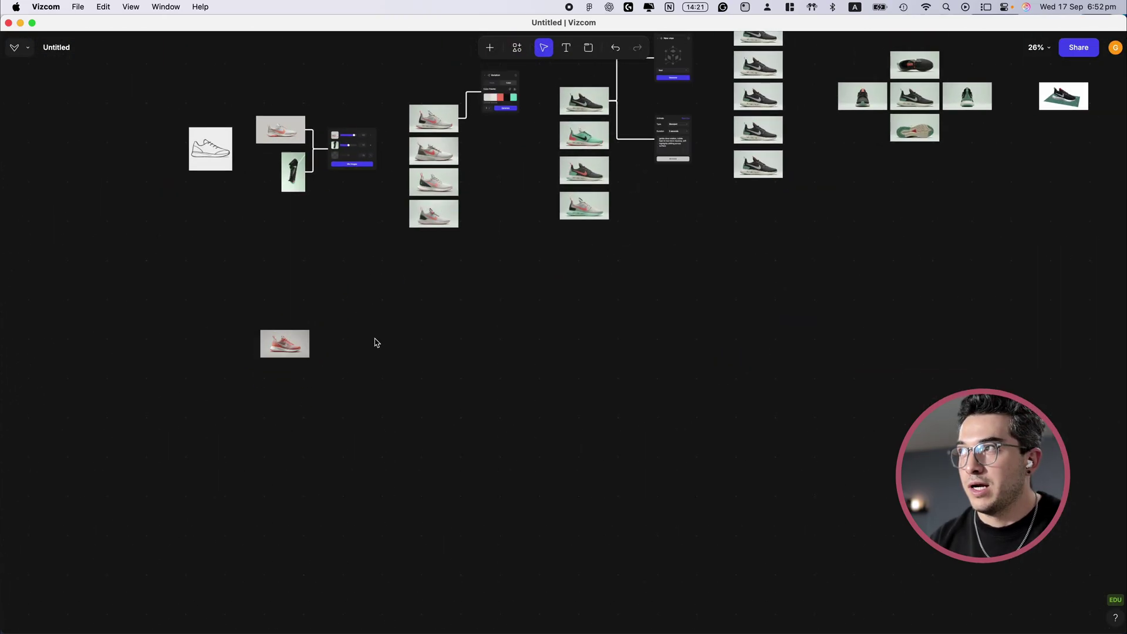
{"action": "scroll", "coordinate": [376, 342], "scroll_direction": "up", "scroll_amount": 3}
{"action": "left_click", "coordinate": [283, 397]}
{"action": "left_click_drag", "start_coordinate": [293, 410], "coordinate": [257, 386]}
{"action": "scroll", "coordinate": [270, 405], "scroll_direction": "up", "scroll_amount": 2}
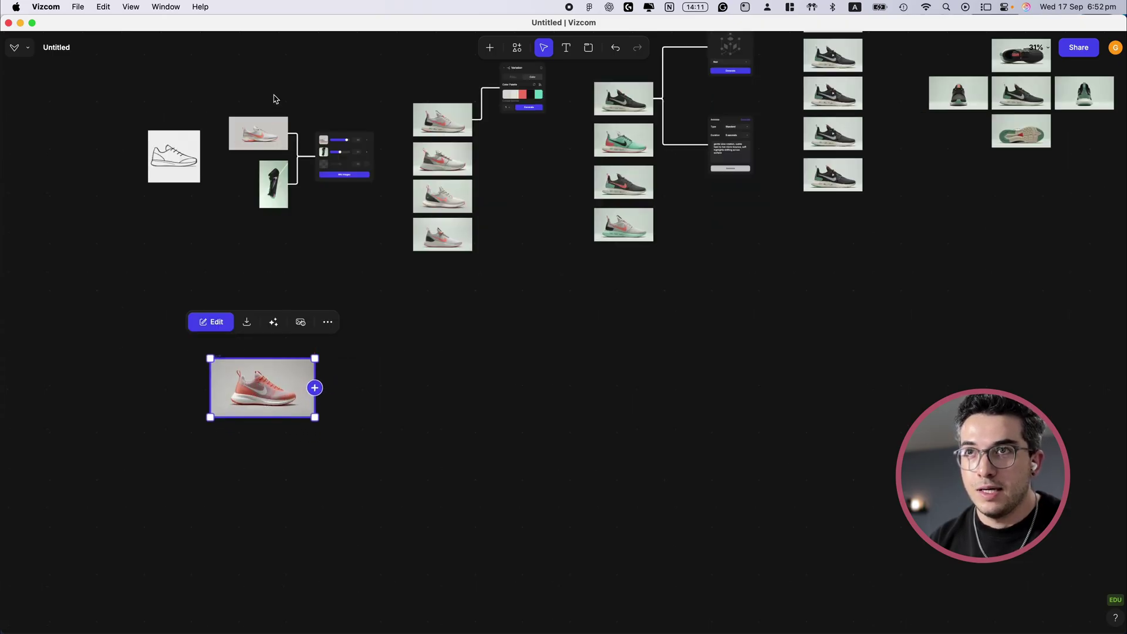
Step: Place an enlarged copy of the black Nike product reference image directly beneath the coral sneaker render
{"action": "left_click", "coordinate": [265, 143]}
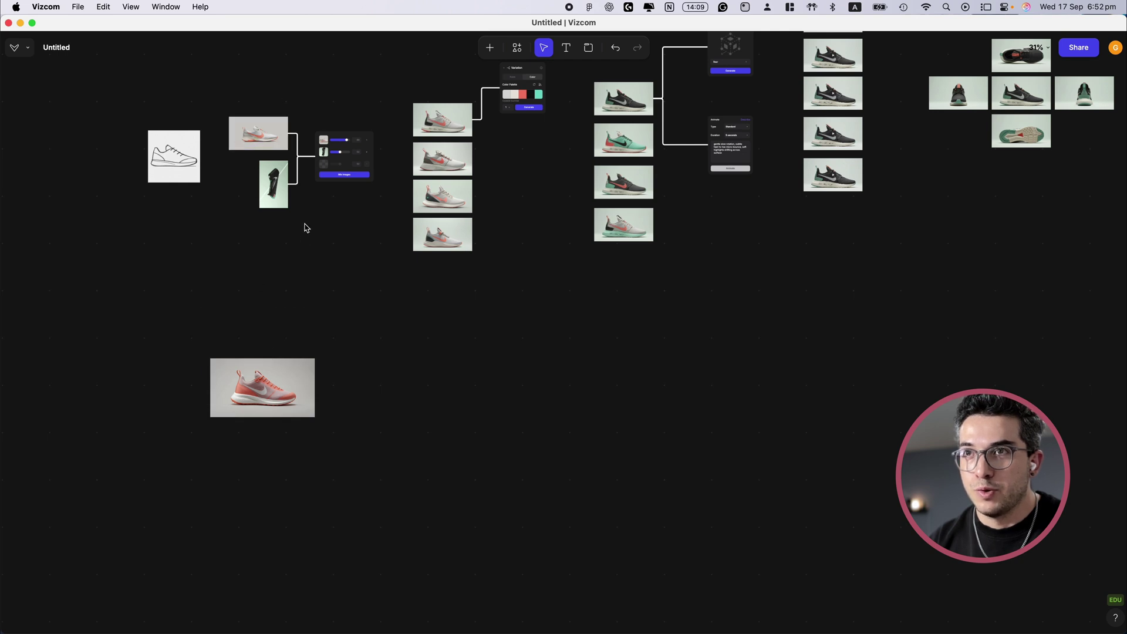
{"action": "left_click_drag", "start_coordinate": [274, 185], "coordinate": [269, 492]}
{"action": "left_click", "coordinate": [399, 469]}
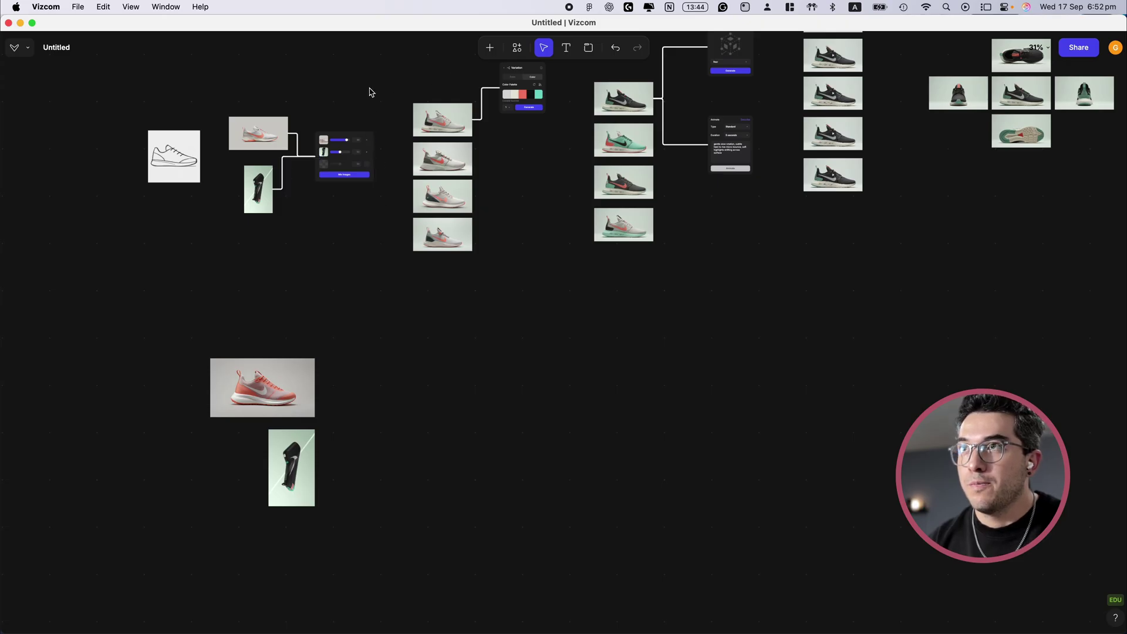
Step: Add a Mix node and place it beside the coral sneaker render and the black product reference
{"action": "left_click", "coordinate": [489, 51]}
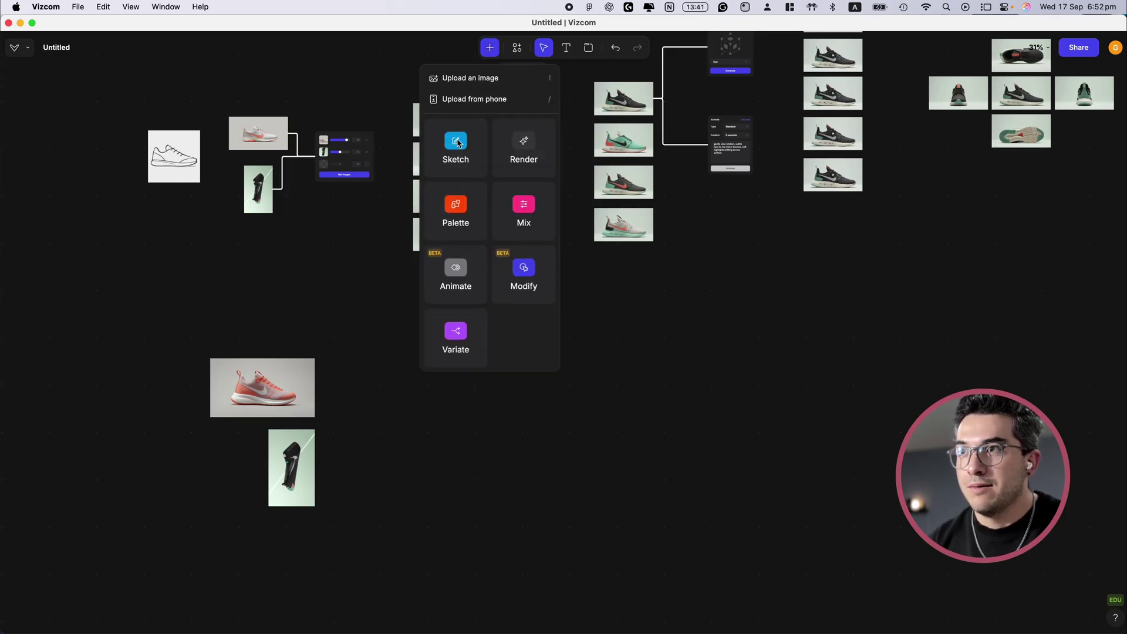
{"action": "left_click", "coordinate": [530, 213]}
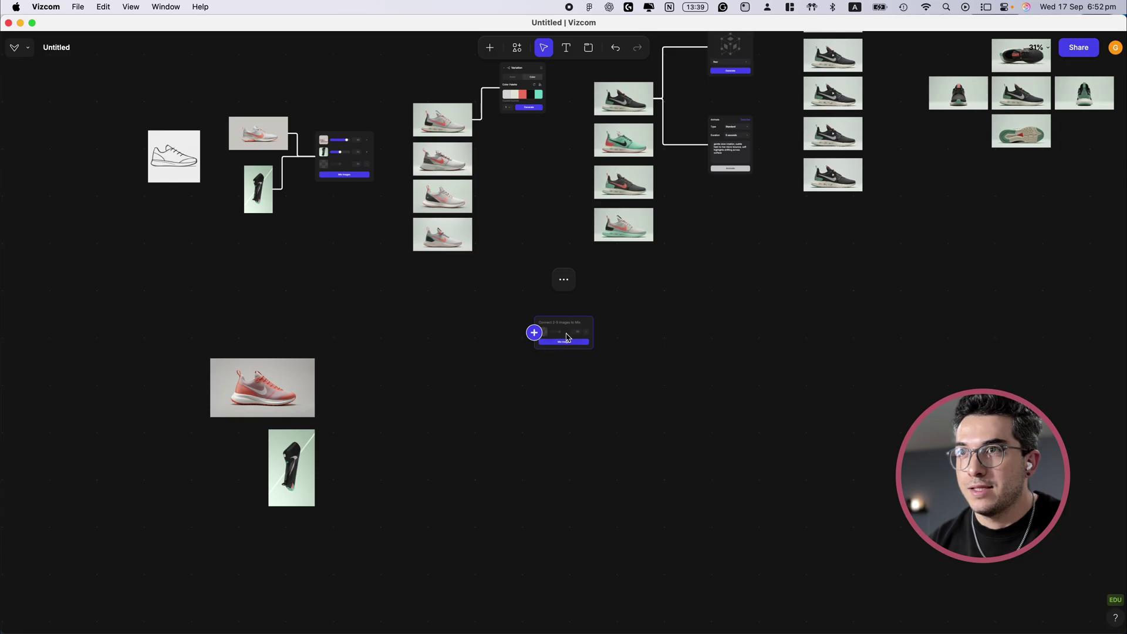
{"action": "left_click_drag", "start_coordinate": [541, 333], "coordinate": [357, 425]}
Step: Connect the coral sneaker render and the black product reference image to the new Mix node
{"action": "left_click", "coordinate": [309, 392]}
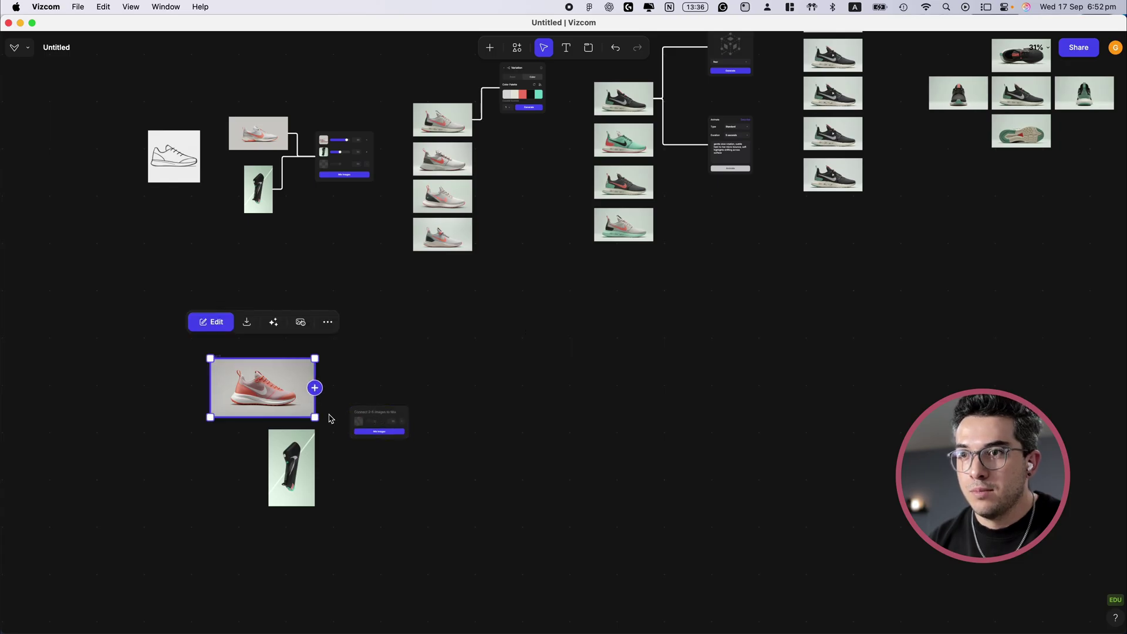
{"action": "left_click_drag", "start_coordinate": [315, 387], "coordinate": [351, 424]}
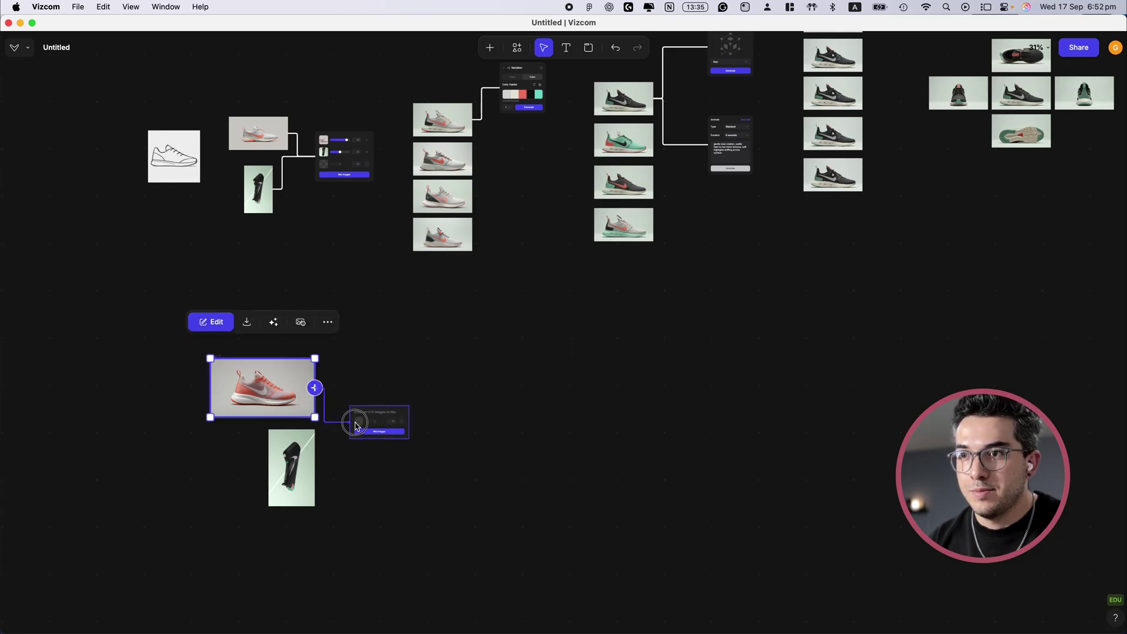
{"action": "left_click", "coordinate": [315, 470]}
{"action": "left_click_drag", "start_coordinate": [315, 470], "coordinate": [358, 423]}
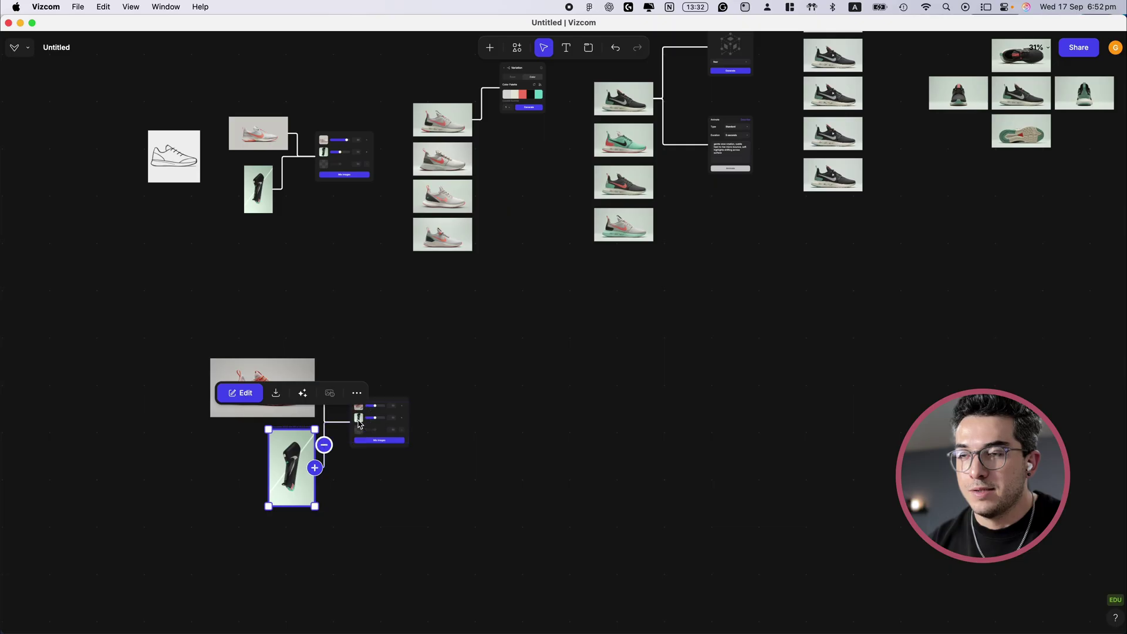
{"action": "scroll", "coordinate": [364, 410], "scroll_direction": "up", "scroll_amount": 3}
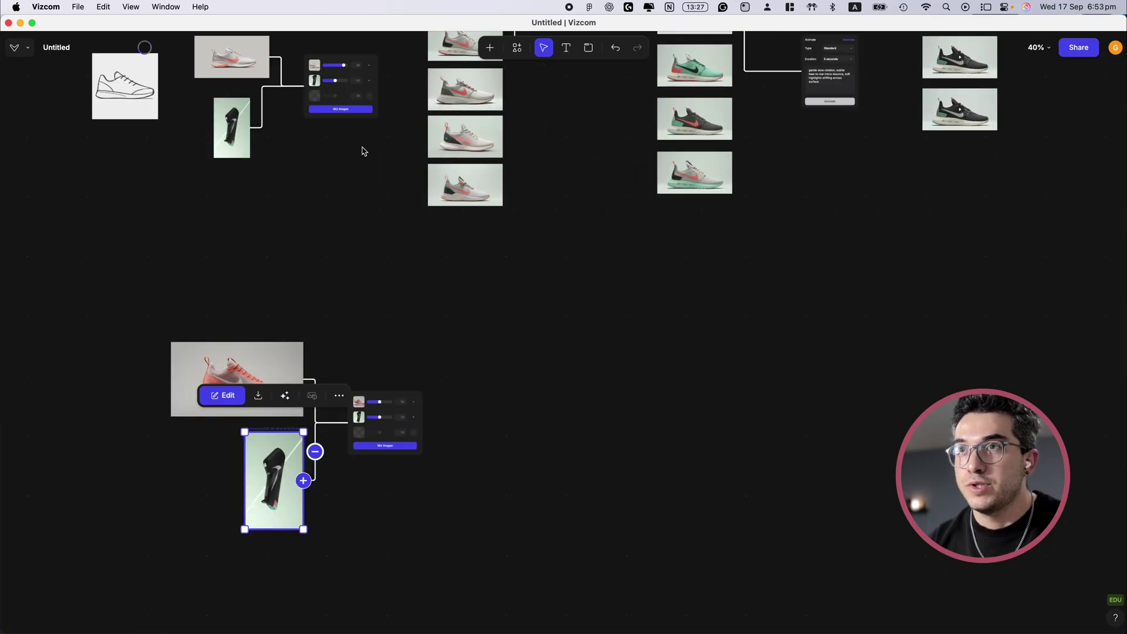
{"action": "left_click", "coordinate": [365, 316]}
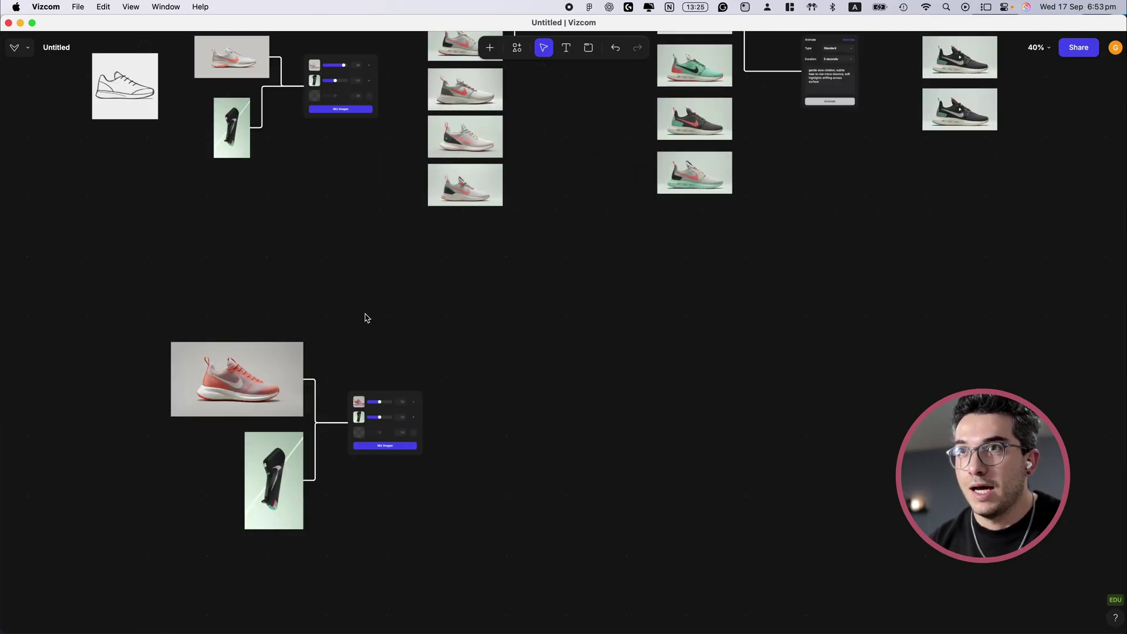
Step: Raise the coral sneaker's influence in the Mix node to about 86, leaving the black product reference at 50
{"action": "scroll", "coordinate": [365, 318], "scroll_direction": "left", "scroll_amount": 2}
{"action": "scroll", "coordinate": [365, 318], "scroll_direction": "down", "scroll_amount": 2}
{"action": "scroll", "coordinate": [373, 376], "scroll_direction": "up", "scroll_amount": 5}
{"action": "scroll", "coordinate": [373, 376], "scroll_direction": "down", "scroll_amount": 5}
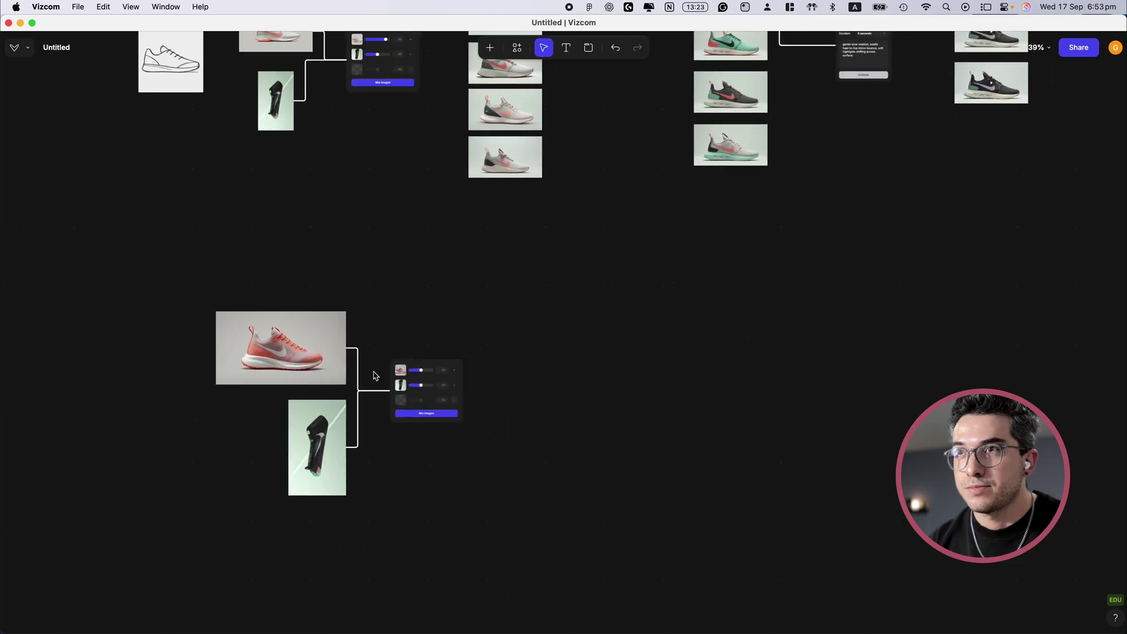
{"action": "scroll", "coordinate": [374, 375], "scroll_direction": "up", "scroll_amount": 3}
{"action": "scroll", "coordinate": [374, 376], "scroll_direction": "down", "scroll_amount": 2}
{"action": "scroll", "coordinate": [373, 376], "scroll_direction": "up", "scroll_amount": 5}
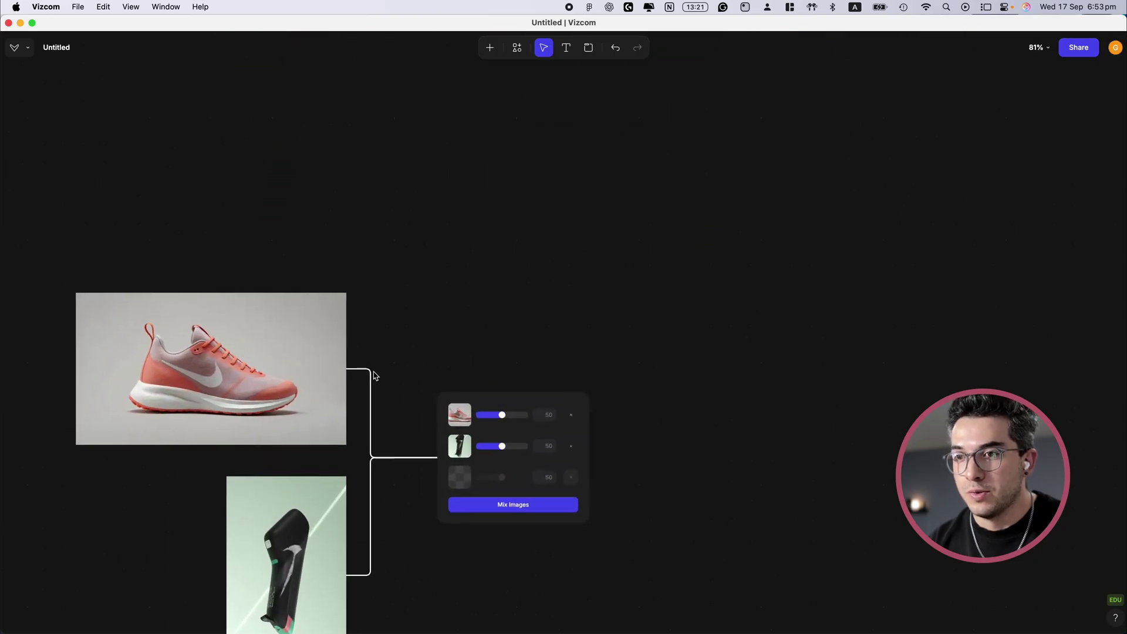
{"action": "scroll", "coordinate": [373, 375], "scroll_direction": "down", "scroll_amount": 3}
{"action": "scroll", "coordinate": [374, 375], "scroll_direction": "left", "scroll_amount": 1}
{"action": "left_click_drag", "start_coordinate": [539, 324], "coordinate": [552, 325]}
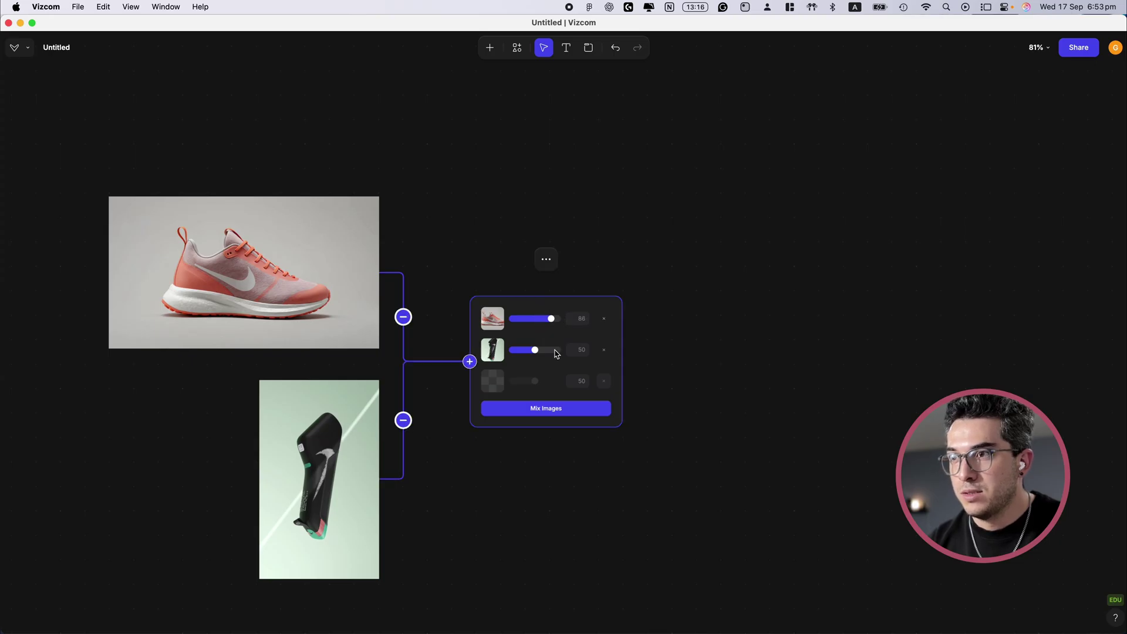
Step: Mix the two connected images repeatedly to generate four variations next to the Mix node
{"action": "left_click", "coordinate": [559, 410]}
{"action": "scroll", "coordinate": [576, 493], "scroll_direction": "down", "scroll_amount": 3}
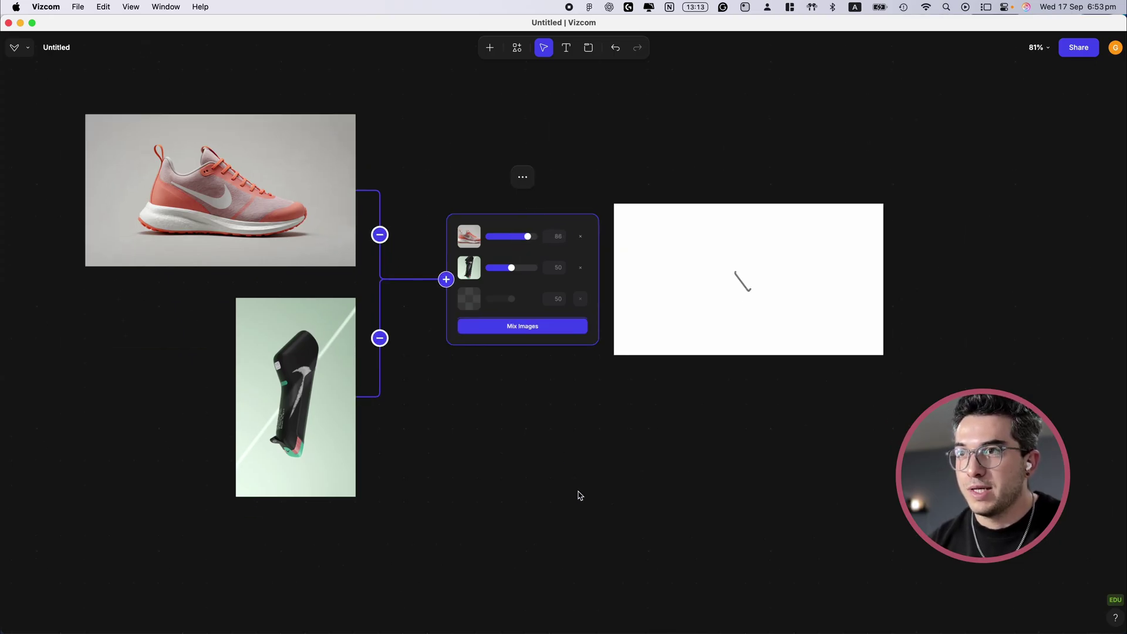
{"action": "left_click", "coordinate": [576, 493]}
{"action": "scroll", "coordinate": [579, 495], "scroll_direction": "down", "scroll_amount": 2}
{"action": "scroll", "coordinate": [579, 495], "scroll_direction": "right", "scroll_amount": 2}
{"action": "left_click", "coordinate": [492, 278]}
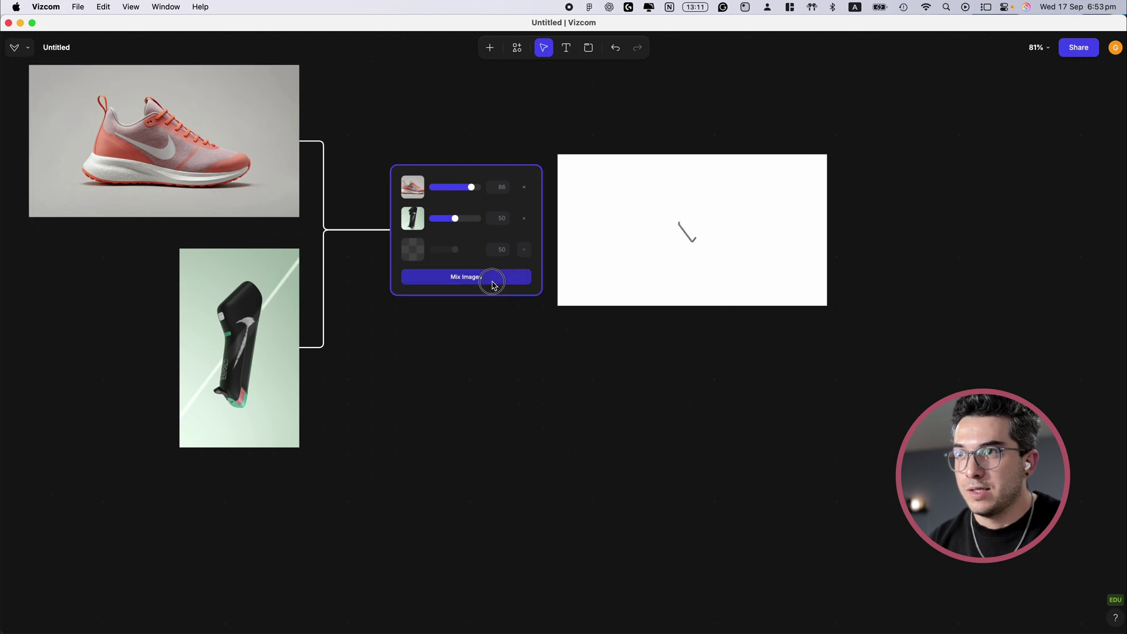
{"action": "scroll", "coordinate": [503, 377], "scroll_direction": "down", "scroll_amount": 5}
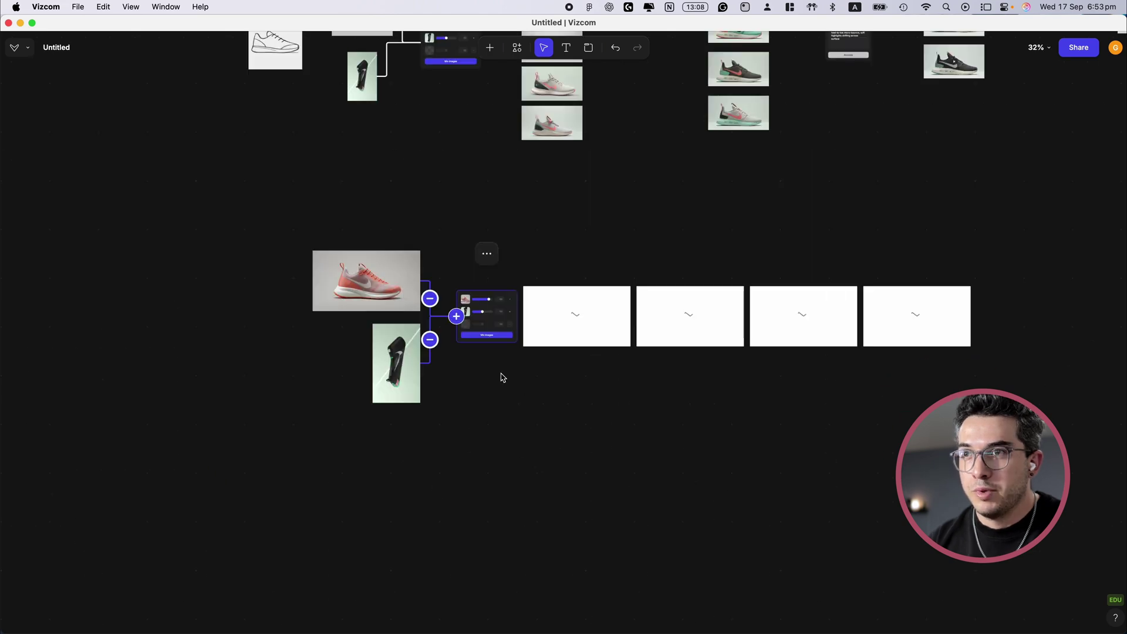
Step: Arrange the four new mix results in a vertical column beside the Mix node
{"action": "left_click", "coordinate": [568, 406]}
{"action": "scroll", "coordinate": [616, 405], "scroll_direction": "right", "scroll_amount": 3}
{"action": "left_click_drag", "start_coordinate": [609, 348], "coordinate": [490, 424]}
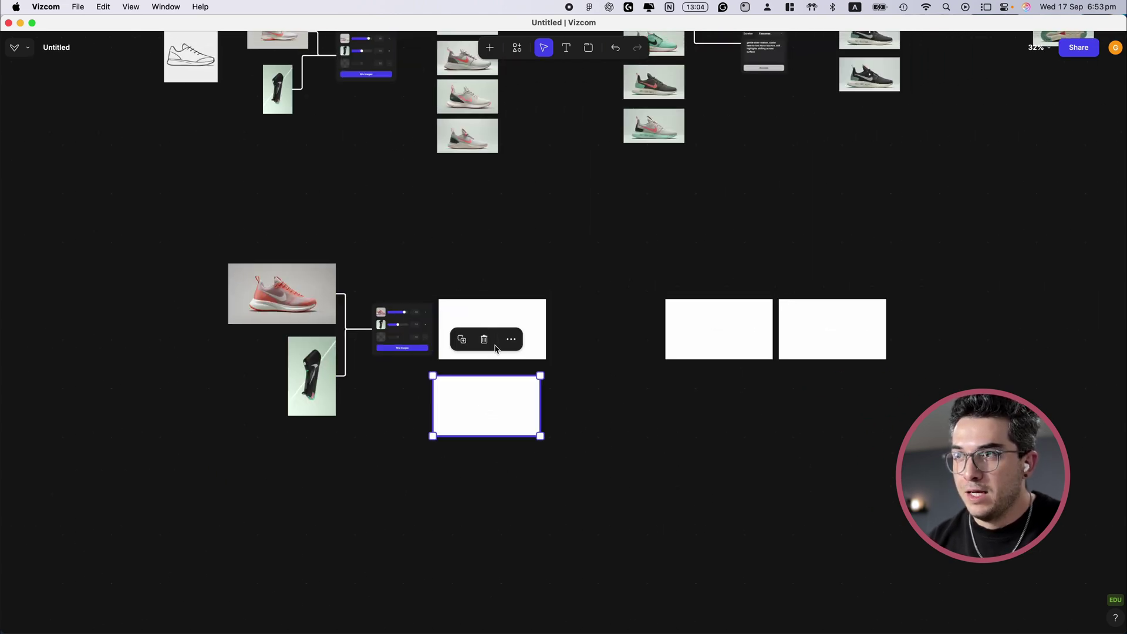
{"action": "left_click_drag", "start_coordinate": [521, 315], "coordinate": [554, 267]}
{"action": "left_click_drag", "start_coordinate": [496, 383], "coordinate": [534, 325]}
{"action": "left_click_drag", "start_coordinate": [695, 325], "coordinate": [502, 412]}
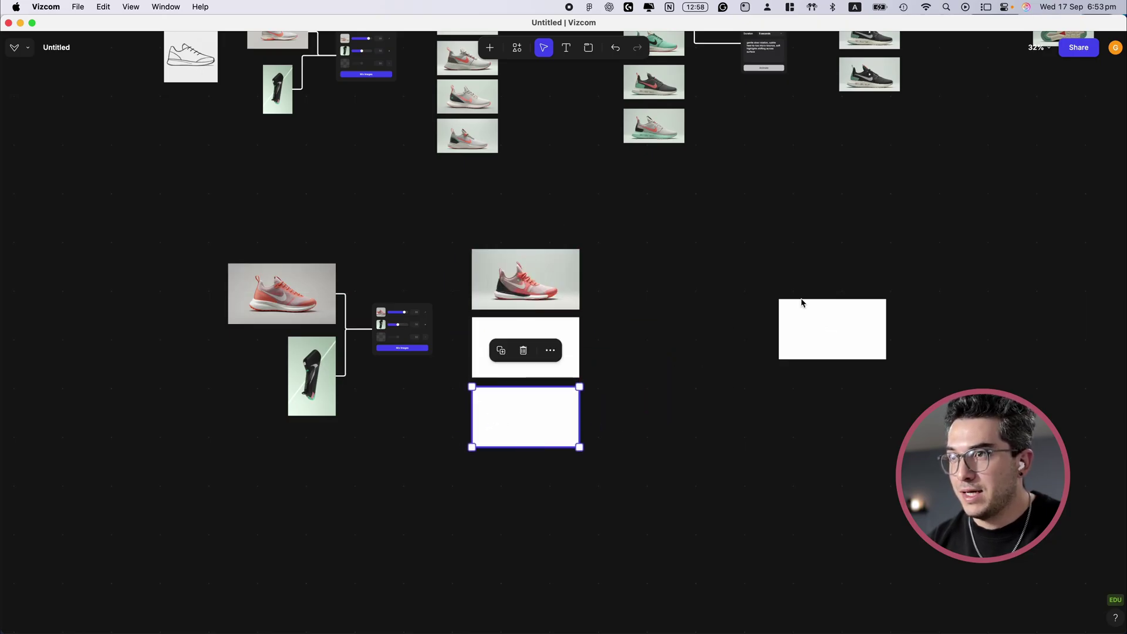
{"action": "left_click_drag", "start_coordinate": [815, 327], "coordinate": [510, 483]}
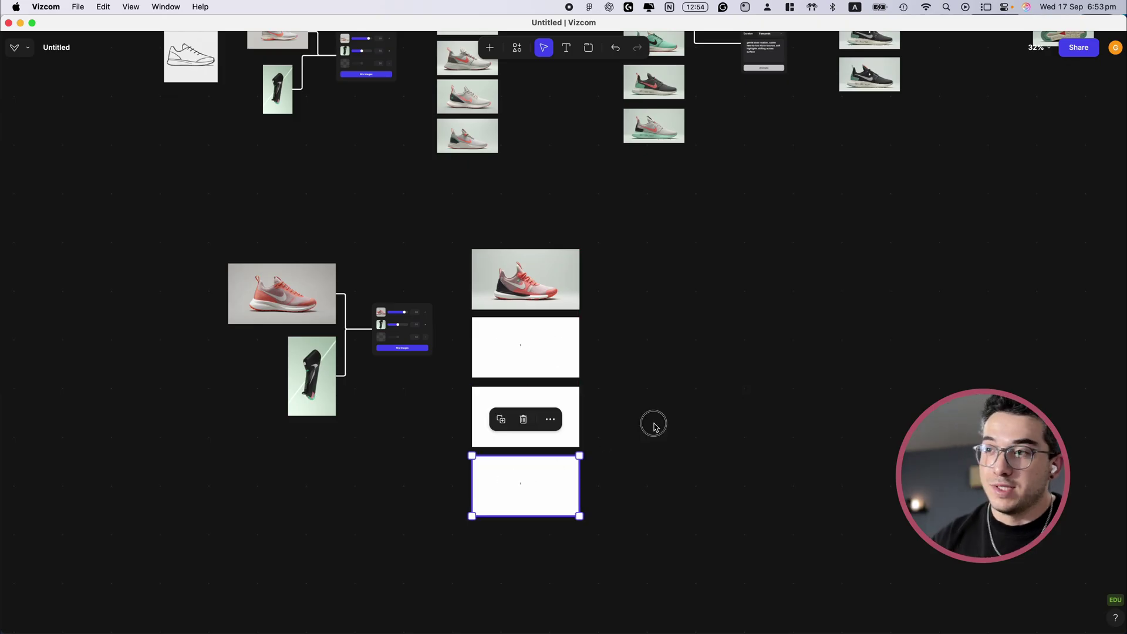
{"action": "left_click", "coordinate": [656, 427]}
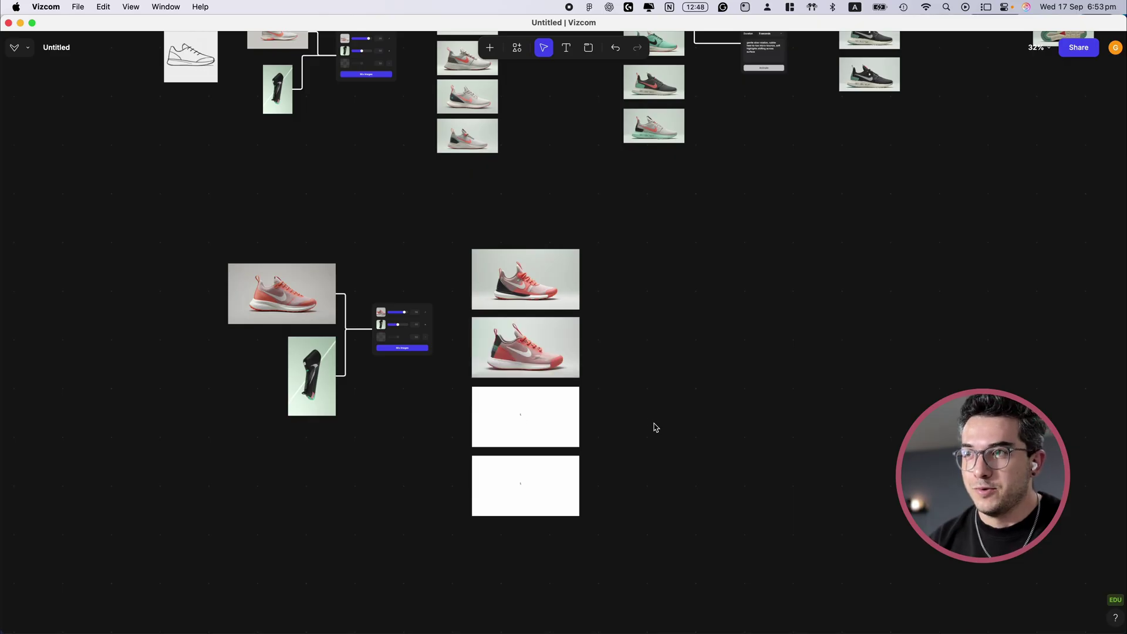
Step: Examine the coral sneaker mix variations up close, including the topmost one with the black heel
{"action": "scroll", "coordinate": [655, 427], "scroll_direction": "up", "scroll_amount": 5}
{"action": "left_click_drag", "start_coordinate": [285, 201], "coordinate": [293, 207]}
{"action": "left_click", "coordinate": [298, 248]}
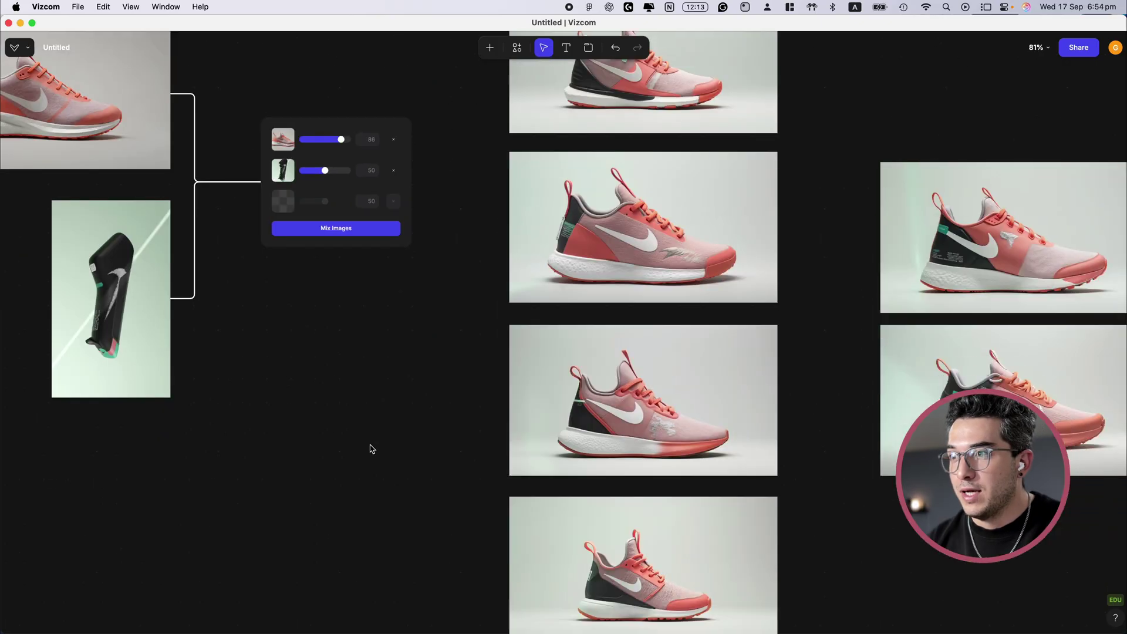
{"action": "scroll", "coordinate": [370, 449], "scroll_direction": "down", "scroll_amount": 2}
{"action": "scroll", "coordinate": [370, 449], "scroll_direction": "left", "scroll_amount": 3}
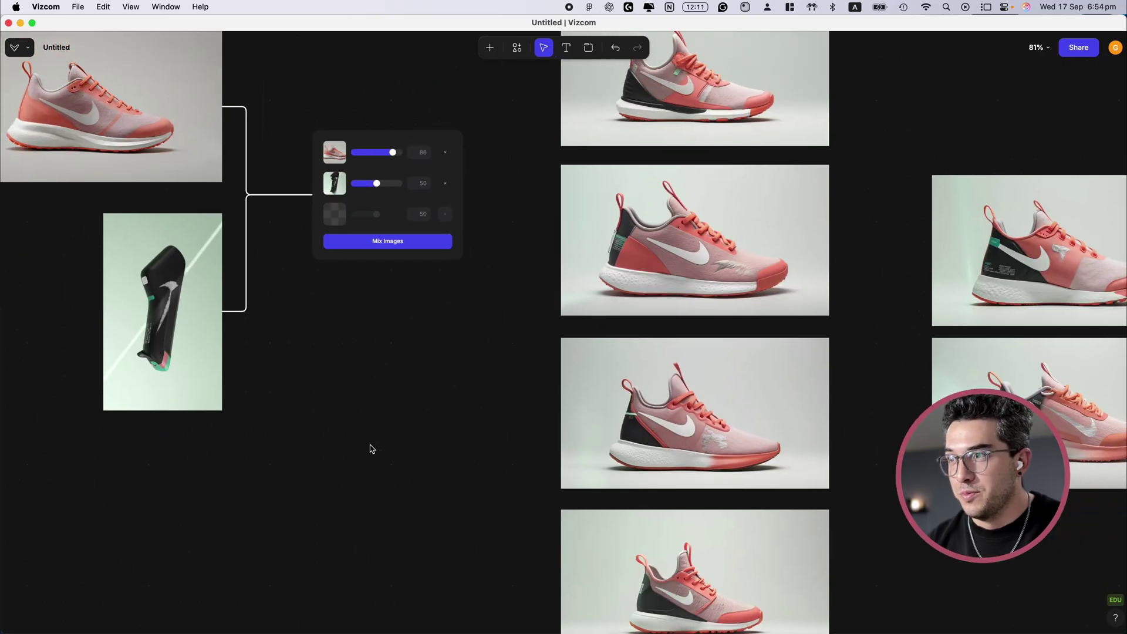
{"action": "scroll", "coordinate": [370, 449], "scroll_direction": "right", "scroll_amount": 3}
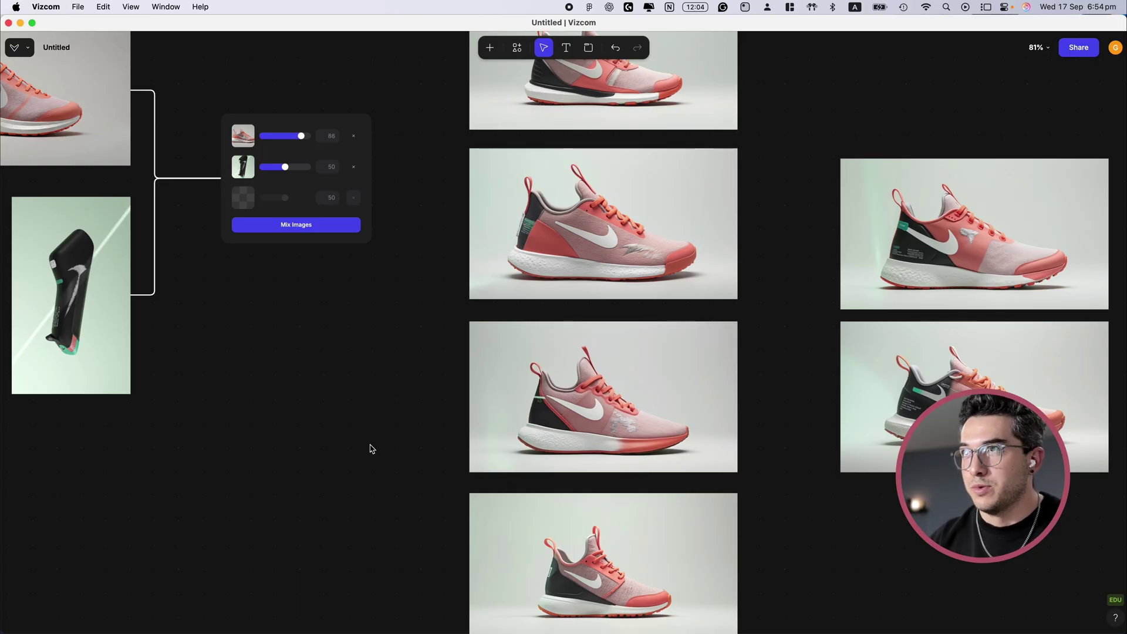
{"action": "scroll", "coordinate": [382, 417], "scroll_direction": "up", "scroll_amount": 3}
{"action": "scroll", "coordinate": [383, 417], "scroll_direction": "right", "scroll_amount": 1}
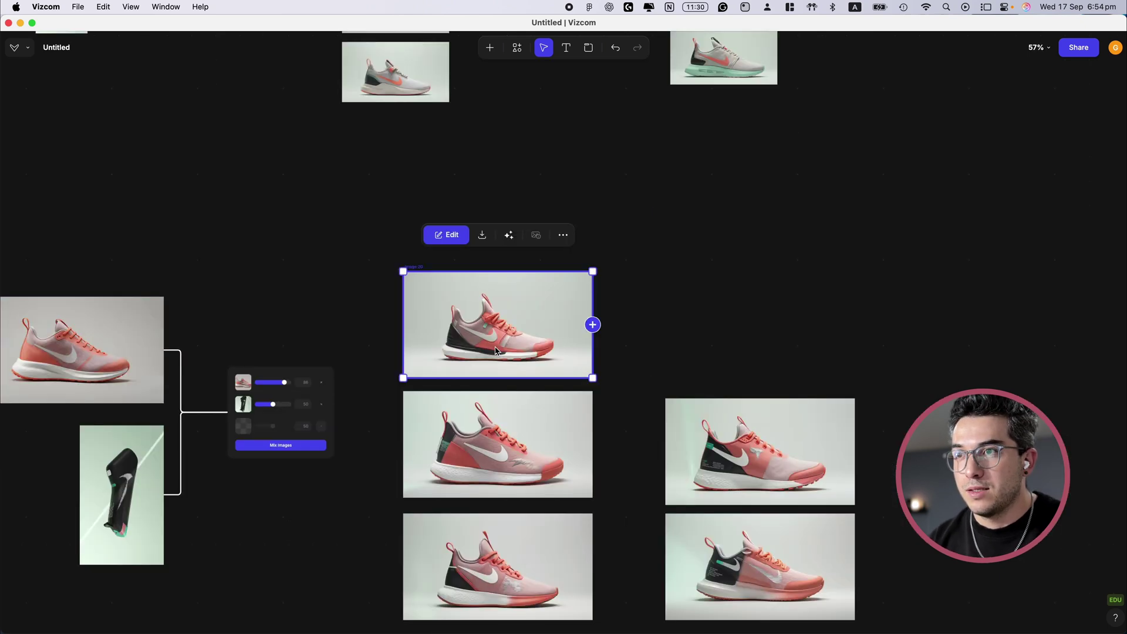
{"action": "scroll", "coordinate": [495, 370], "scroll_direction": "up", "scroll_amount": 5}
{"action": "scroll", "coordinate": [494, 350], "scroll_direction": "down", "scroll_amount": 1}
{"action": "scroll", "coordinate": [494, 351], "scroll_direction": "down", "scroll_amount": 1}
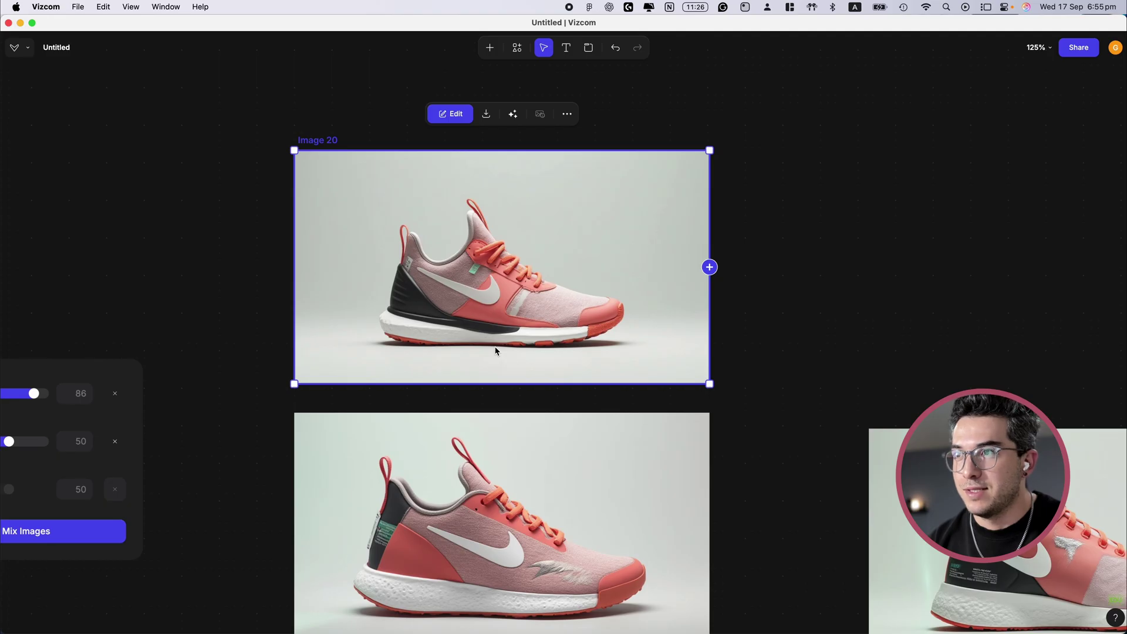
{"action": "left_click", "coordinate": [747, 237]}
Step: Duplicate the topmost black-heeled sneaker variation and place the copy on empty canvas beyond the other results
{"action": "left_click", "coordinate": [521, 275]}
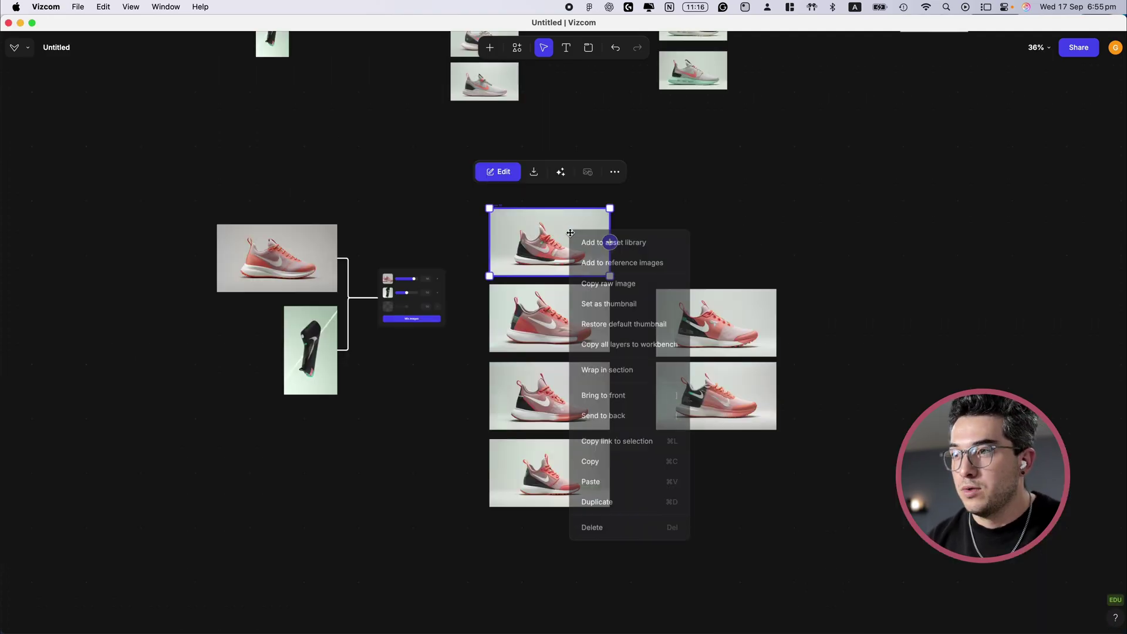
{"action": "left_click", "coordinate": [616, 516]}
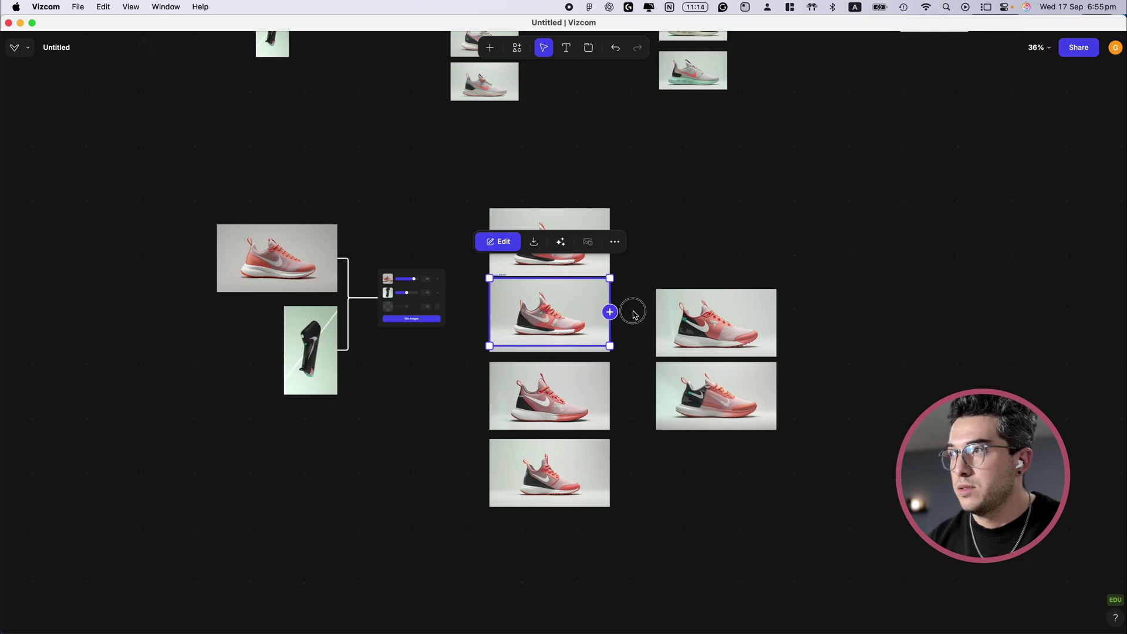
{"action": "left_click_drag", "start_coordinate": [549, 311], "coordinate": [912, 340]}
{"action": "left_click", "coordinate": [853, 242]}
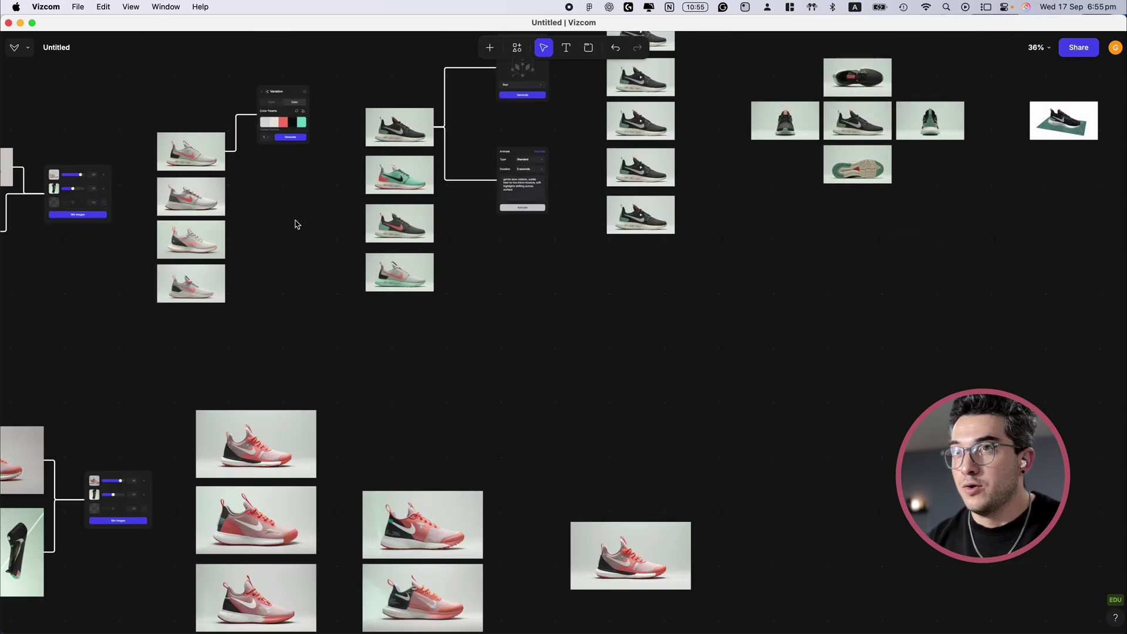
Step: Add a Variate node beside the duplicated sneaker image and connect the image to it
{"action": "left_click", "coordinate": [489, 47]}
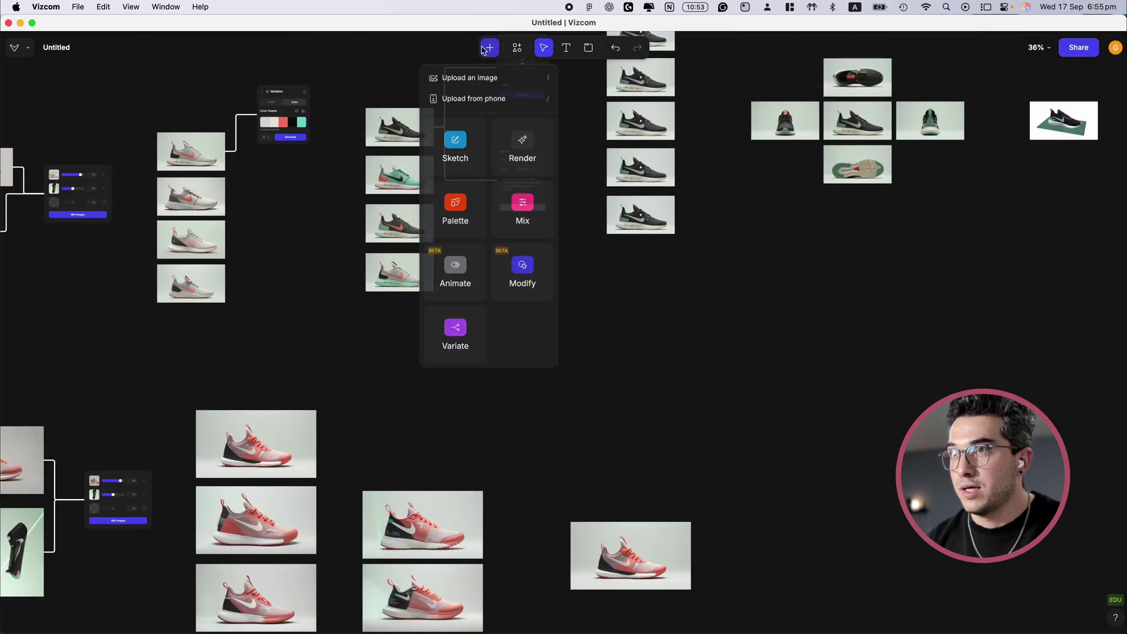
{"action": "left_click", "coordinate": [464, 328]}
{"action": "left_click_drag", "start_coordinate": [556, 295], "coordinate": [752, 499]}
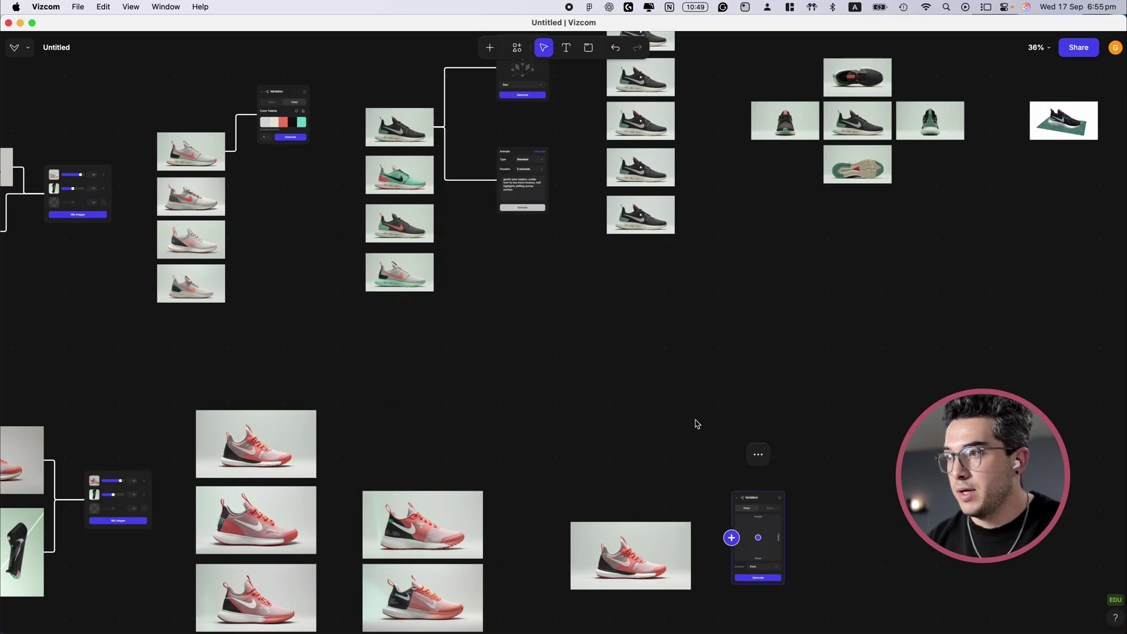
{"action": "scroll", "coordinate": [696, 423], "scroll_direction": "down", "scroll_amount": 5}
{"action": "scroll", "coordinate": [696, 423], "scroll_direction": "right", "scroll_amount": 2}
{"action": "scroll", "coordinate": [678, 404], "scroll_direction": "up", "scroll_amount": 5}
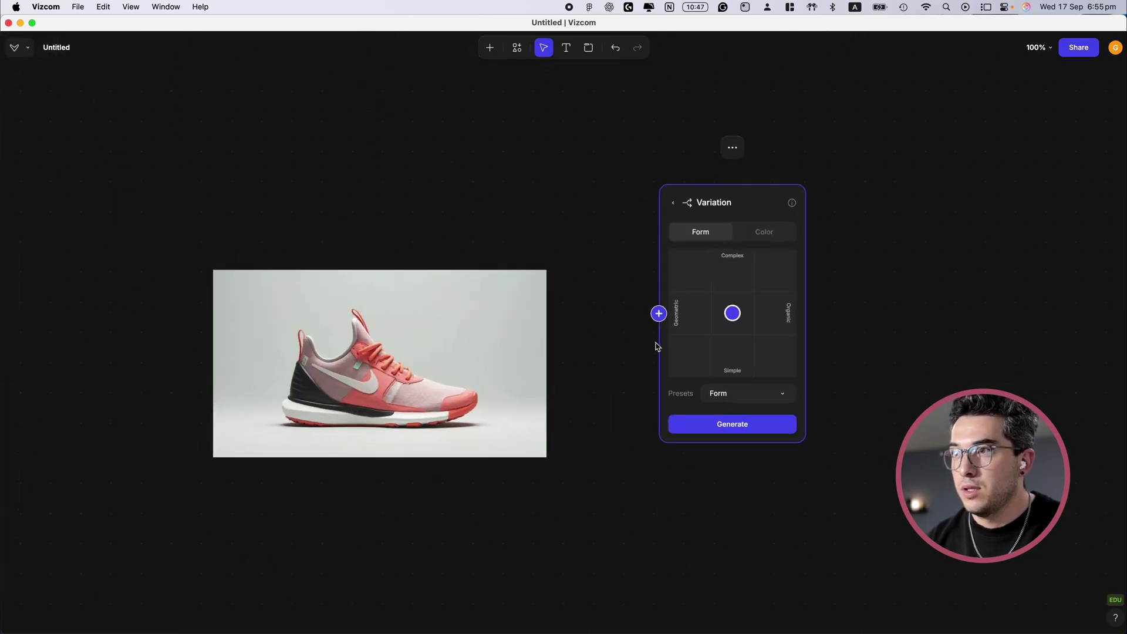
{"action": "left_click_drag", "start_coordinate": [659, 314], "coordinate": [536, 366]}
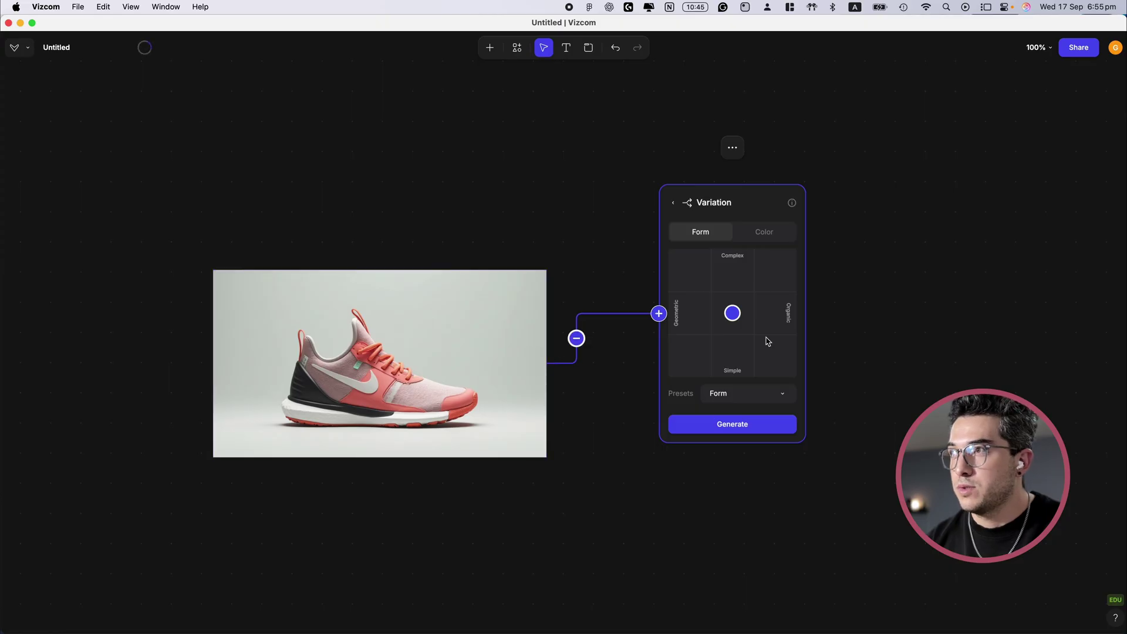
Step: Switch the Variation node to Color and set the number of images to generate to 4
{"action": "left_click", "coordinate": [779, 232]}
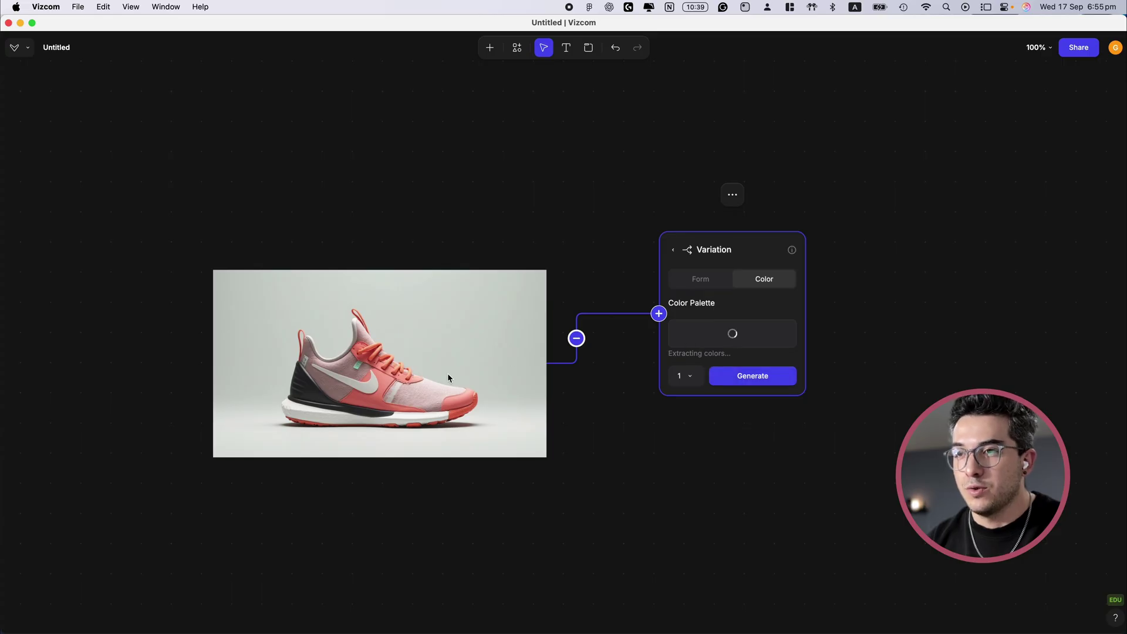
{"action": "scroll", "coordinate": [340, 395], "scroll_direction": "up", "scroll_amount": 1}
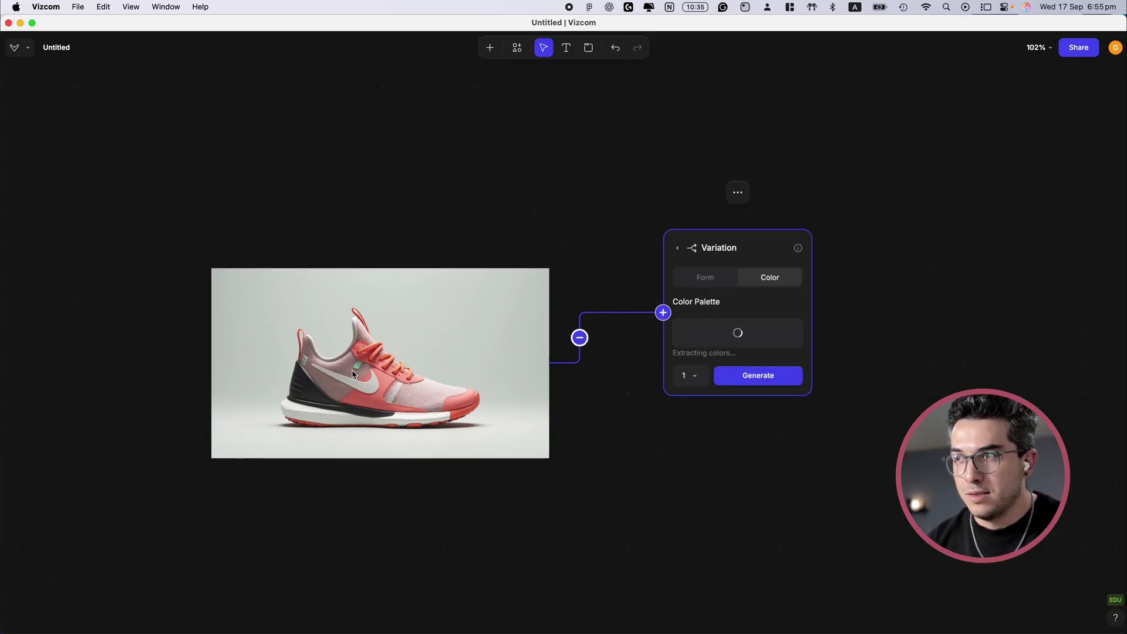
{"action": "left_click", "coordinate": [691, 379]}
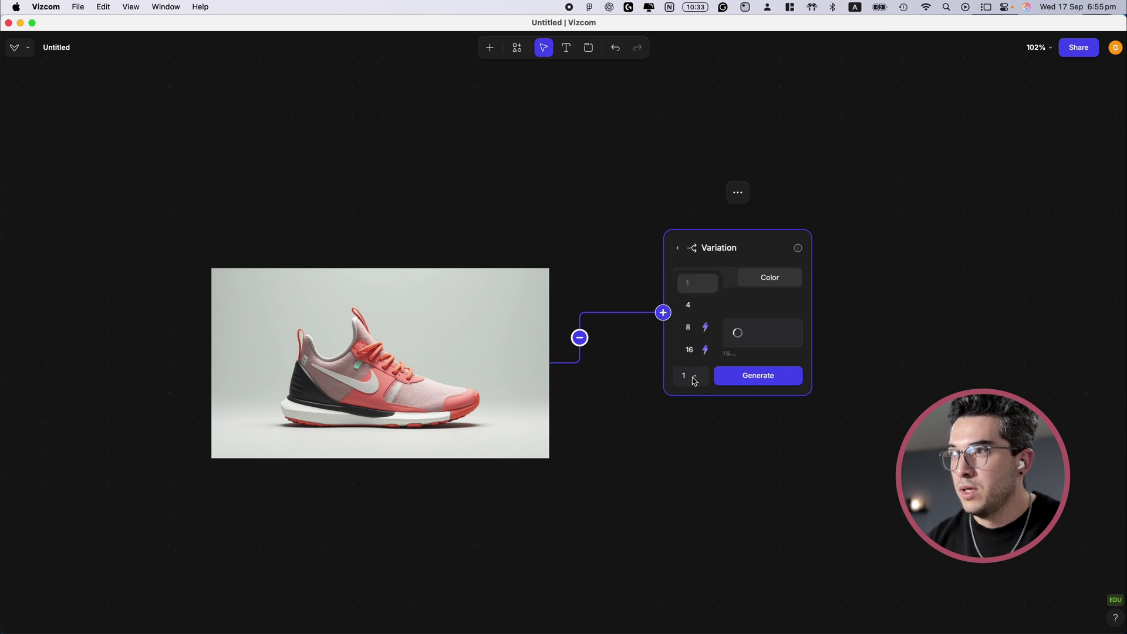
{"action": "left_click", "coordinate": [694, 307]}
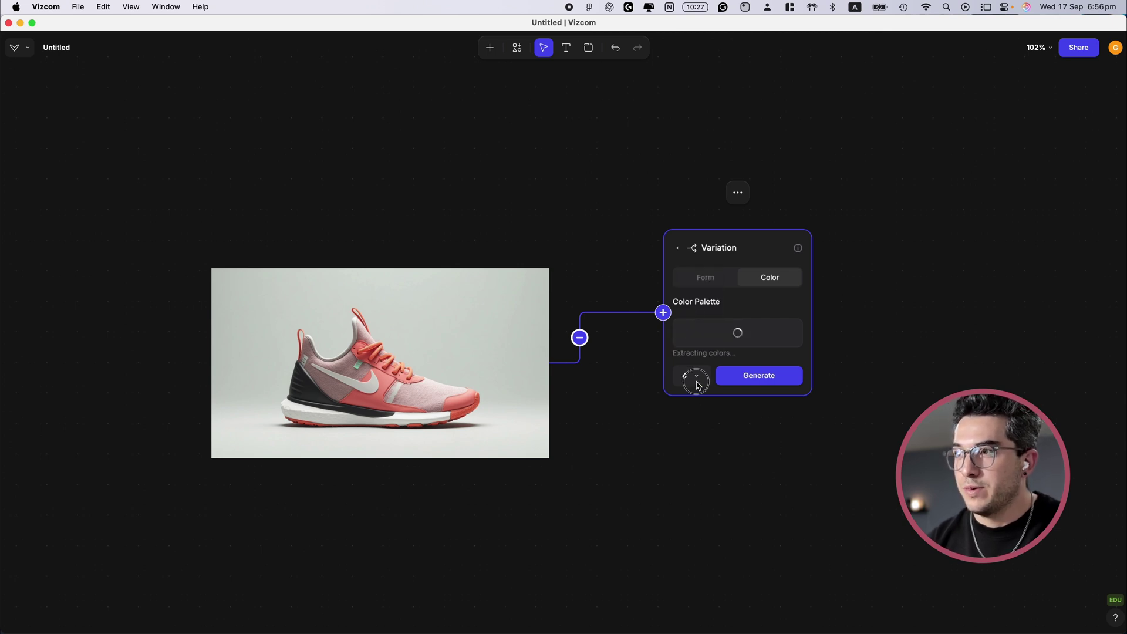
{"action": "left_click", "coordinate": [694, 379]}
{"action": "left_click", "coordinate": [696, 314]}
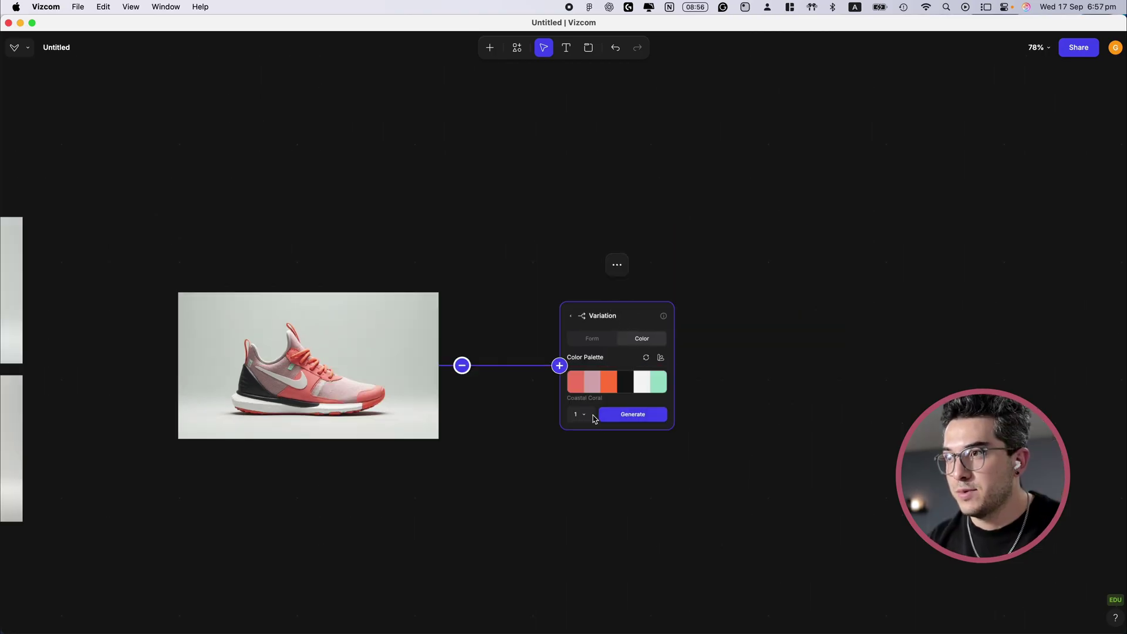
{"action": "left_click", "coordinate": [592, 416]}
{"action": "left_click", "coordinate": [583, 367]}
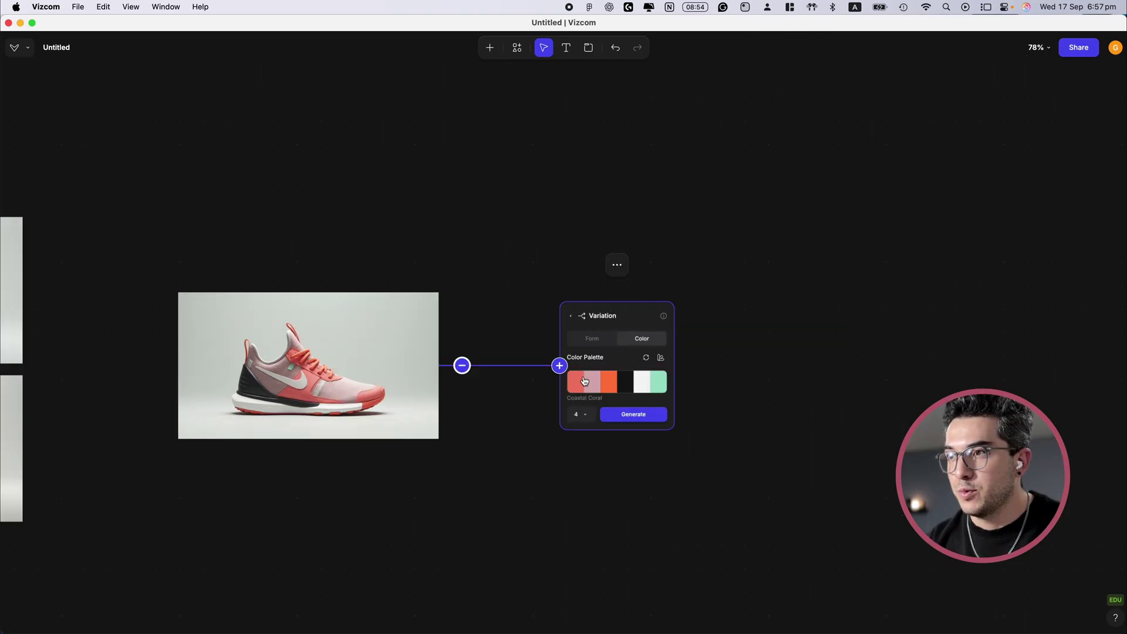
Step: Generate four color variations from the Coastal Coral palette and arrange them in a two-by-two grid
{"action": "left_click", "coordinate": [648, 415]}
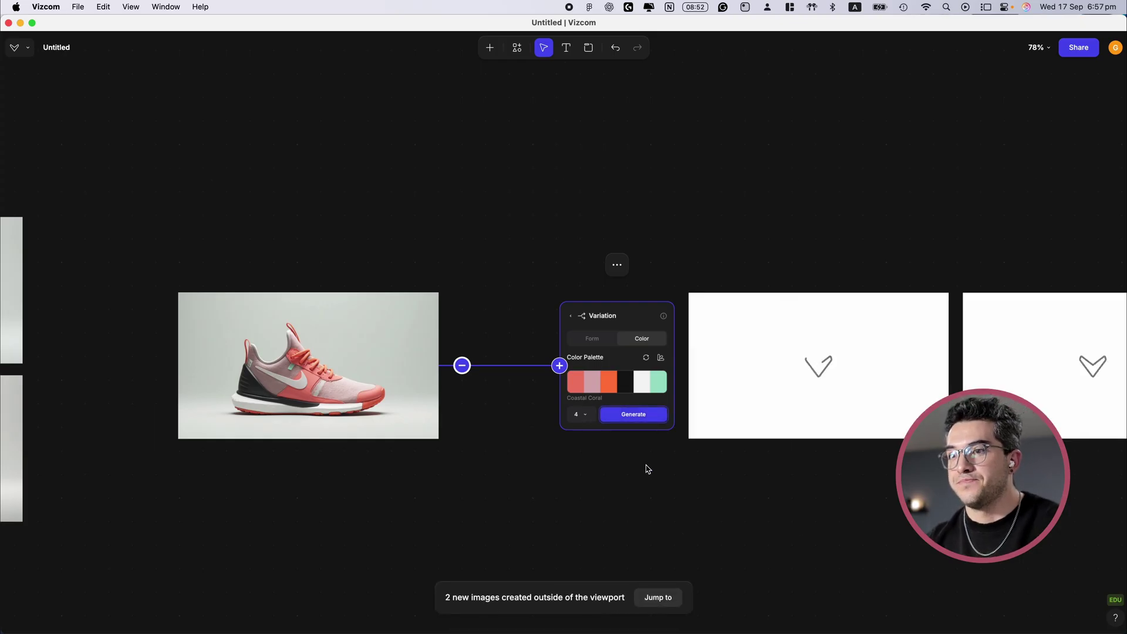
{"action": "scroll", "coordinate": [648, 470], "scroll_direction": "down", "scroll_amount": 10}
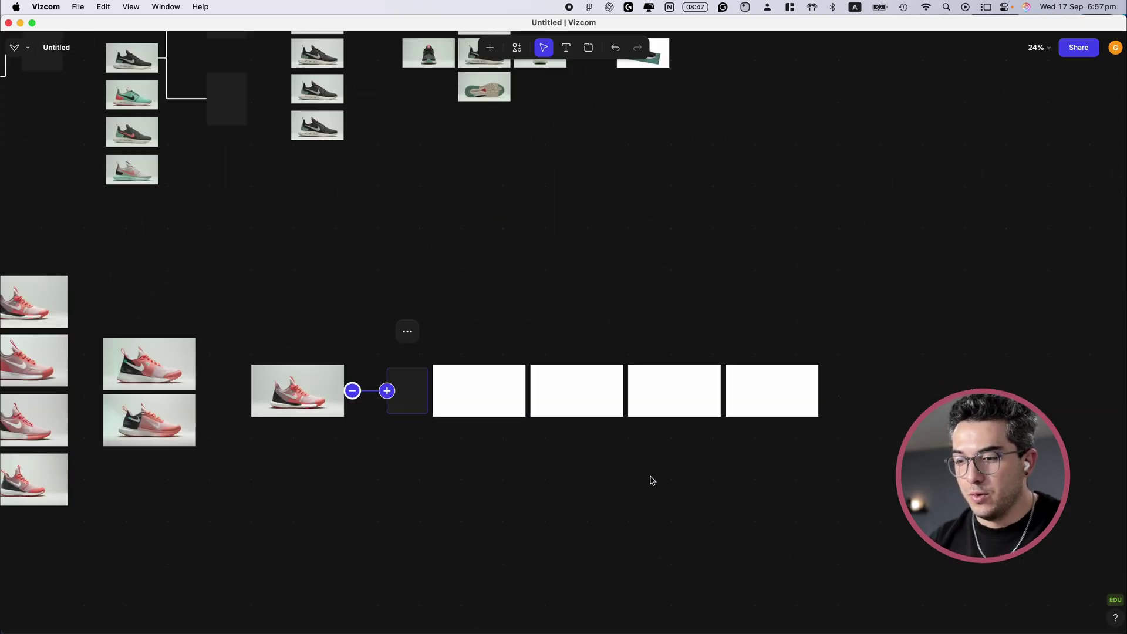
{"action": "scroll", "coordinate": [650, 480], "scroll_direction": "up", "scroll_amount": 5}
{"action": "left_click_drag", "start_coordinate": [863, 288], "coordinate": [226, 416]}
{"action": "left_click_drag", "start_coordinate": [669, 286], "coordinate": [446, 435]}
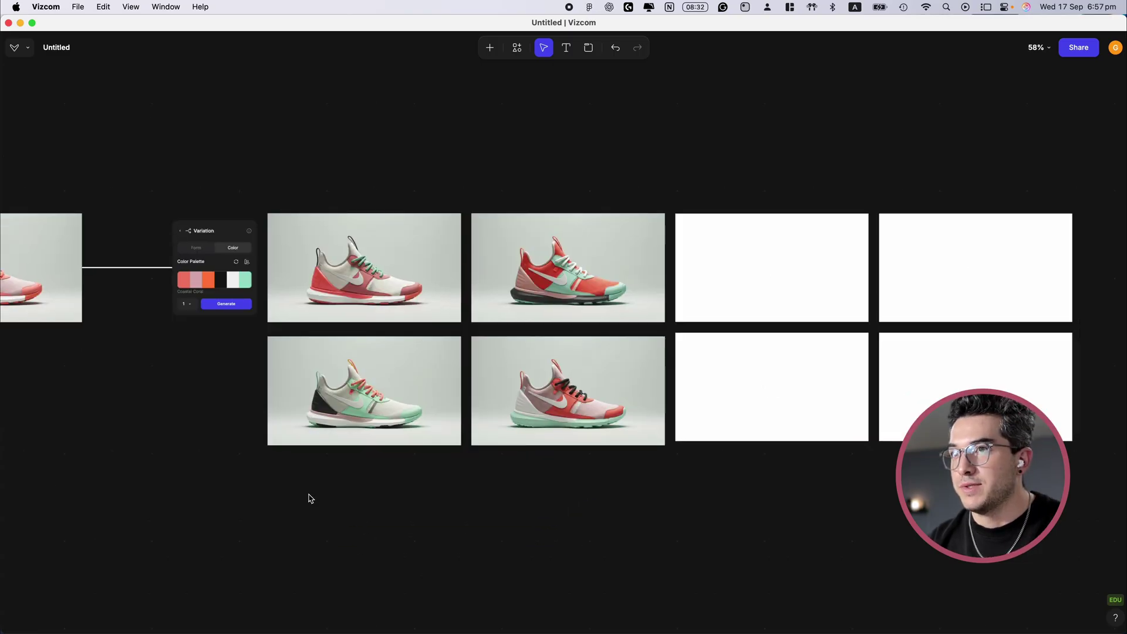
Step: Move the second batch of four color variations directly below the first two-by-two grid
{"action": "scroll", "coordinate": [309, 496], "scroll_direction": "right", "scroll_amount": 5}
{"action": "scroll", "coordinate": [310, 495], "scroll_direction": "left", "scroll_amount": 5}
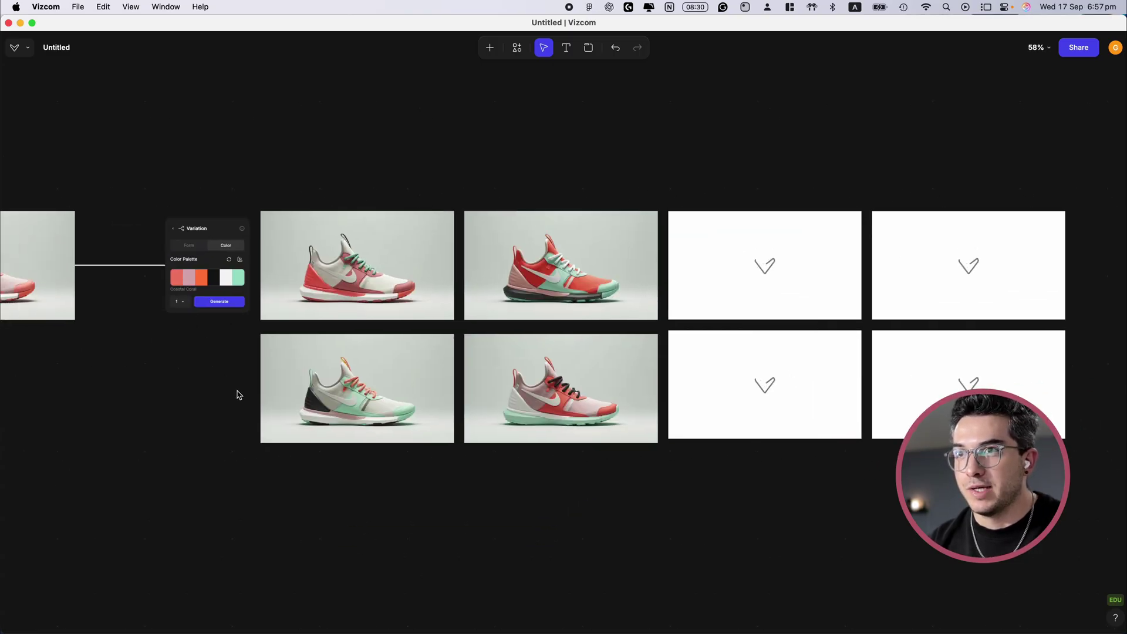
{"action": "scroll", "coordinate": [256, 402], "scroll_direction": "down", "scroll_amount": 5}
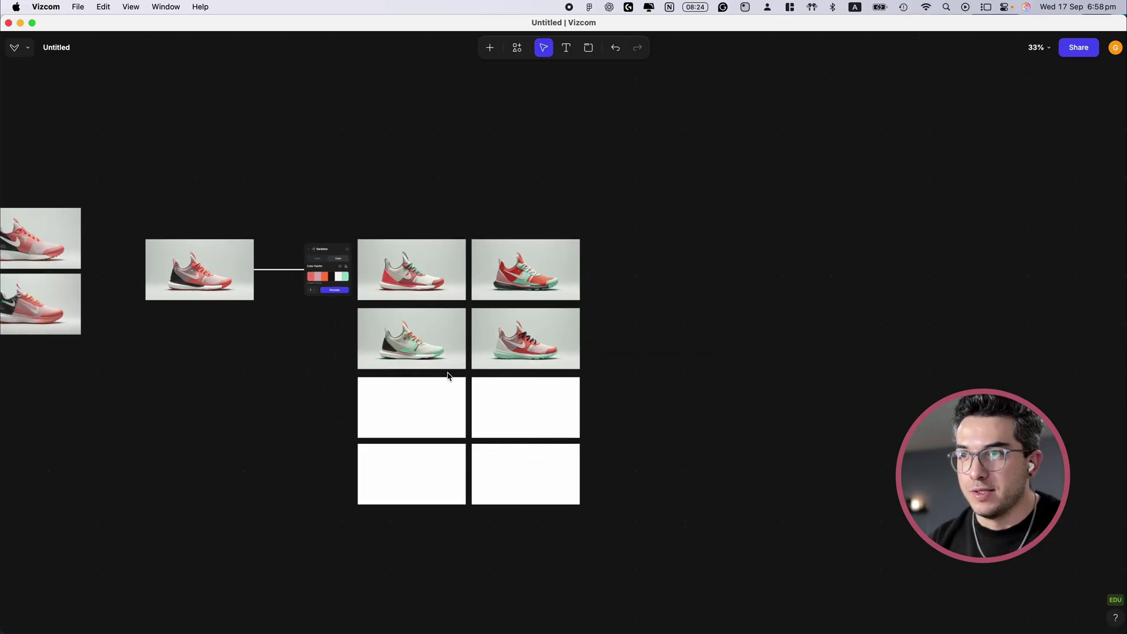
Step: Review the eight colorways and move the black-and-orange sneaker out of the grid onto empty canvas beside it
{"action": "scroll", "coordinate": [448, 373], "scroll_direction": "up", "scroll_amount": 5}
{"action": "scroll", "coordinate": [448, 375], "scroll_direction": "down", "scroll_amount": 3}
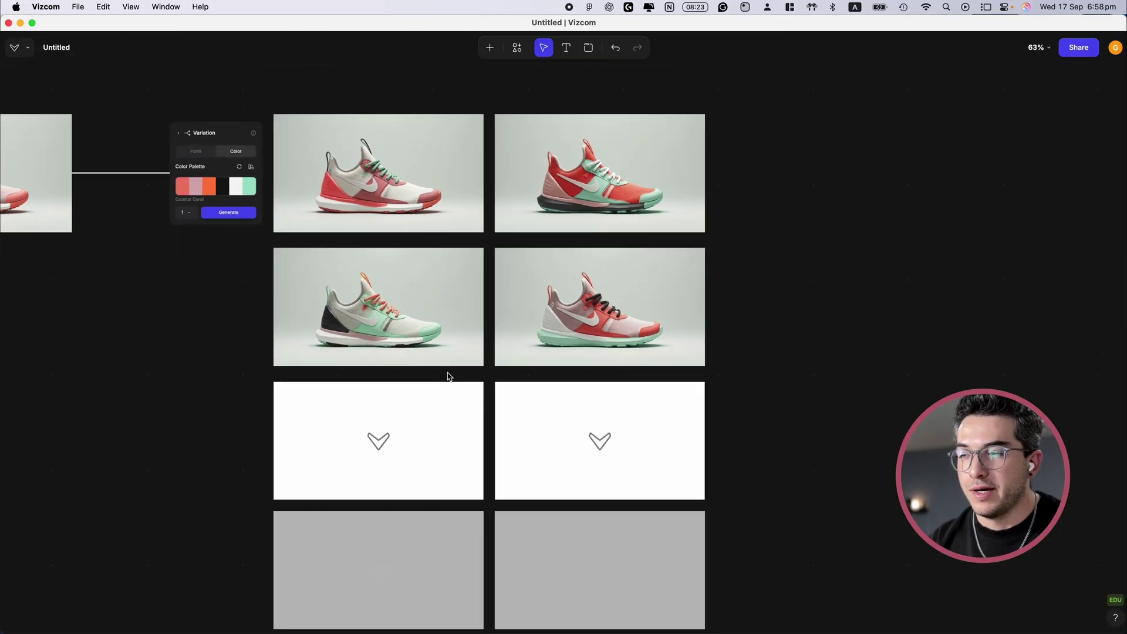
{"action": "scroll", "coordinate": [448, 375], "scroll_direction": "down", "scroll_amount": 3}
{"action": "scroll", "coordinate": [448, 375], "scroll_direction": "left", "scroll_amount": 2}
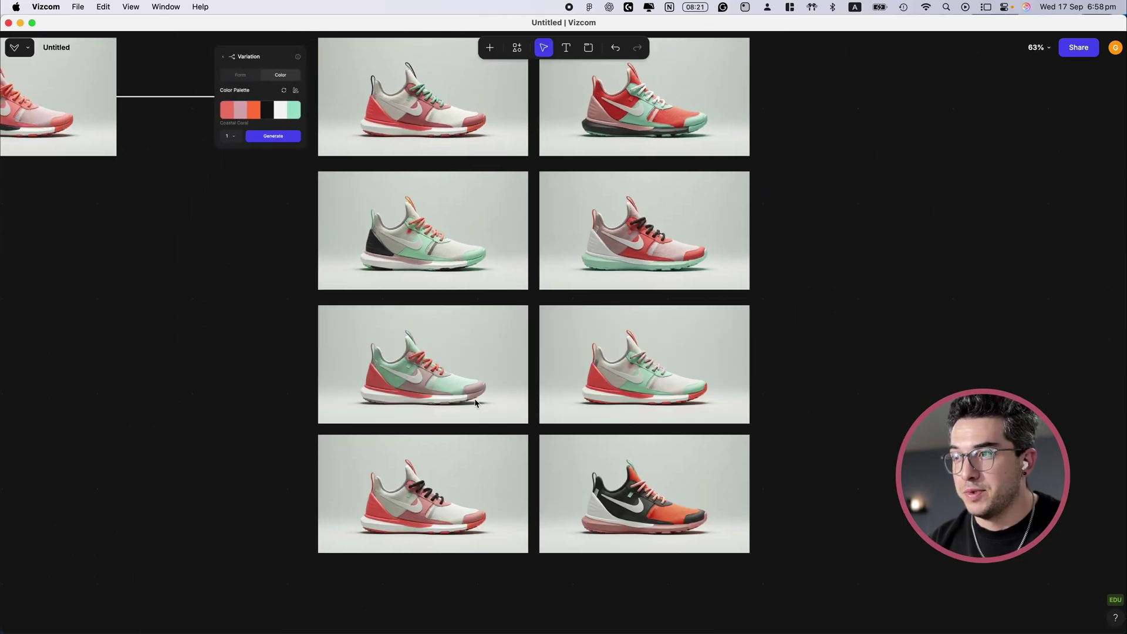
{"action": "scroll", "coordinate": [609, 492], "scroll_direction": "up", "scroll_amount": 6}
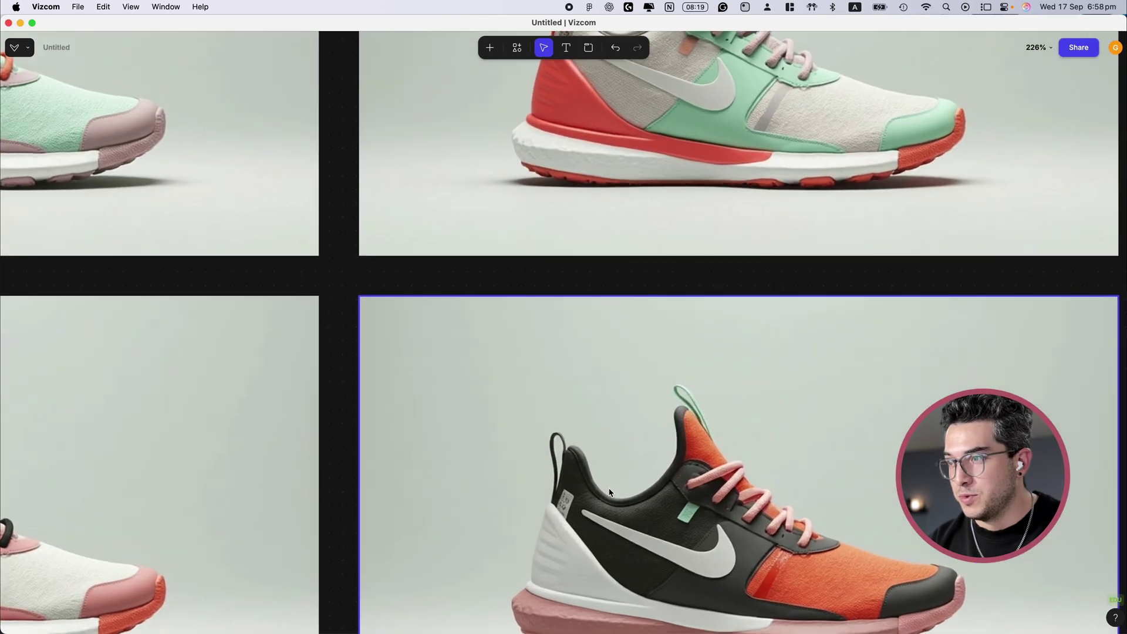
{"action": "scroll", "coordinate": [609, 492], "scroll_direction": "down", "scroll_amount": 5}
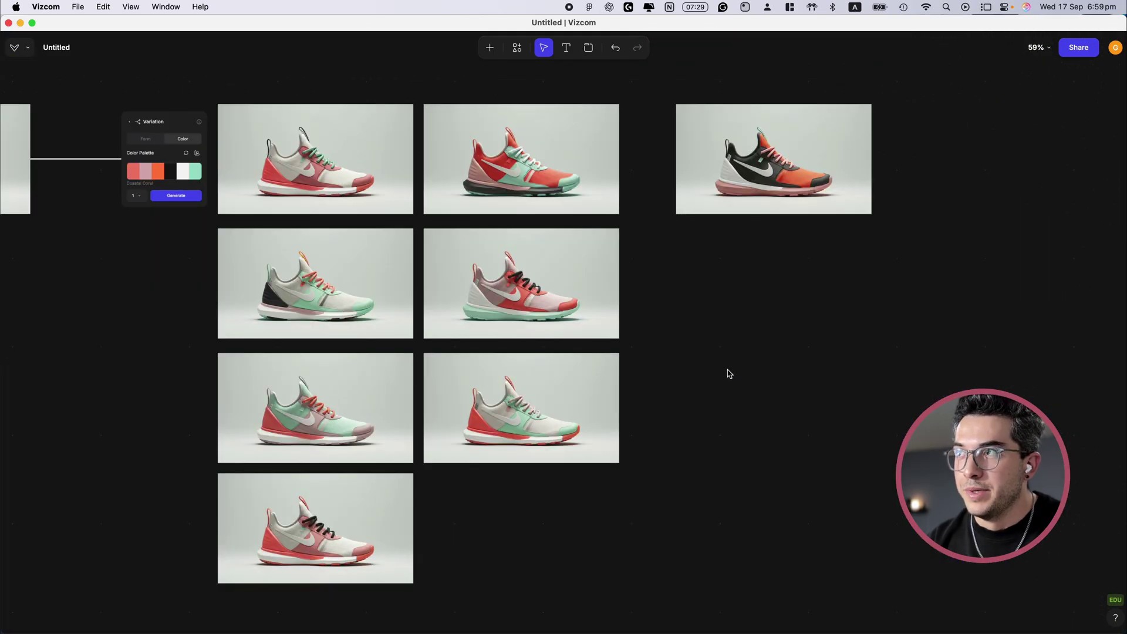
{"action": "scroll", "coordinate": [727, 373], "scroll_direction": "right", "scroll_amount": 4}
{"action": "scroll", "coordinate": [728, 374], "scroll_direction": "up", "scroll_amount": 3}
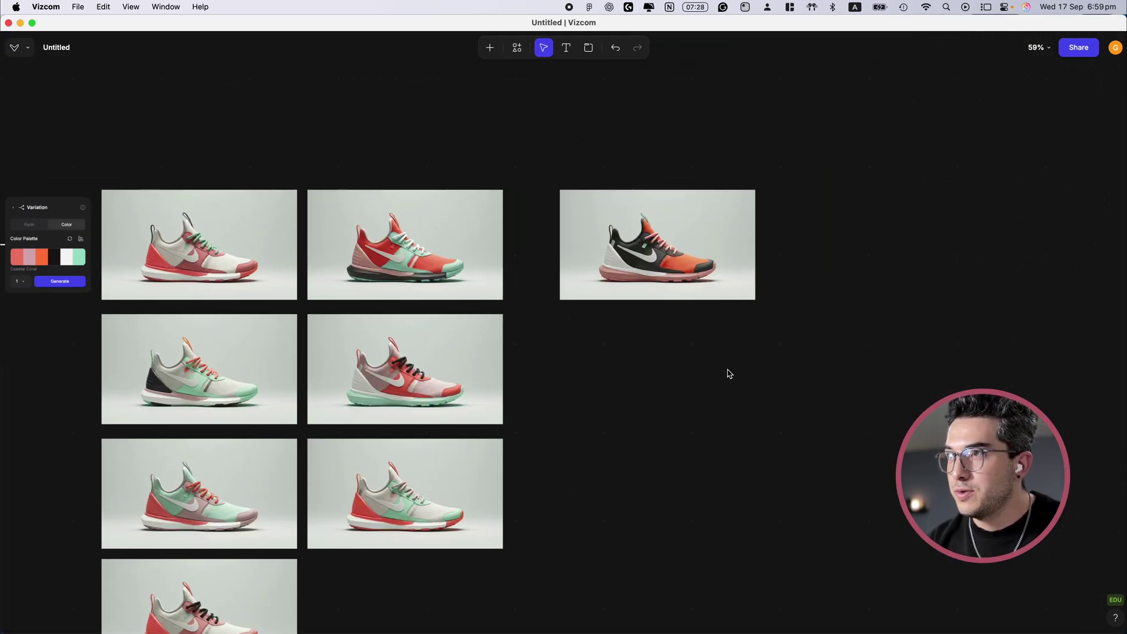
Step: Place the mint colorway with the red heel beneath the black-and-orange one and compare the two up close
{"action": "left_click_drag", "start_coordinate": [656, 446], "coordinate": [754, 370]}
{"action": "left_click", "coordinate": [724, 264], "text": "shift"}
{"action": "key", "text": "shift+2"}
{"action": "scroll", "coordinate": [725, 268], "scroll_direction": "up", "scroll_amount": 3}
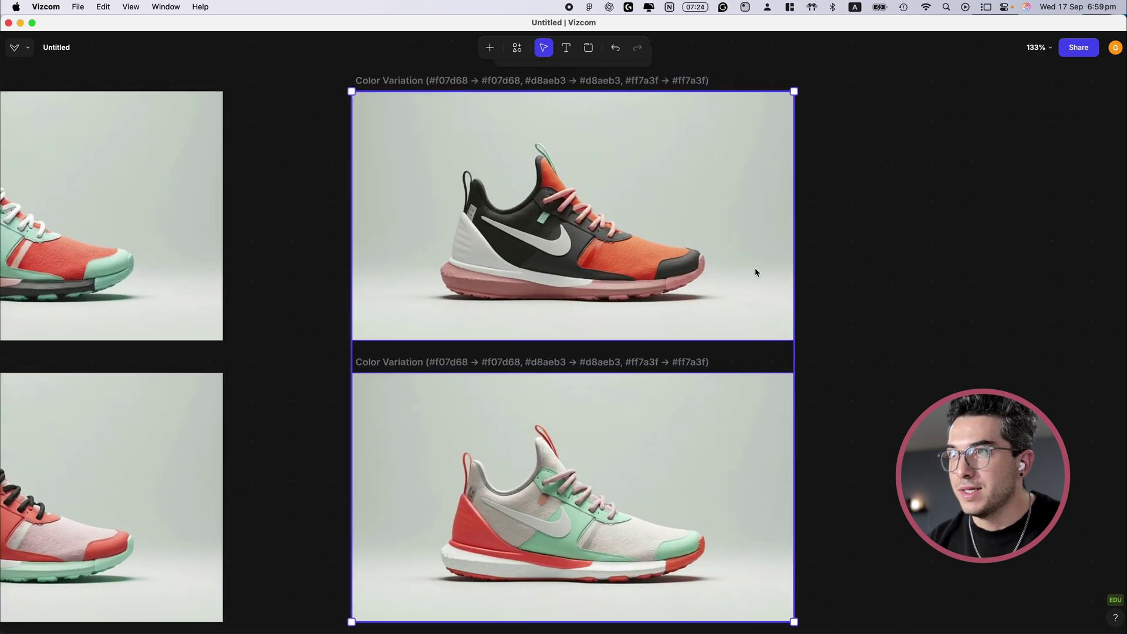
{"action": "left_click", "coordinate": [868, 272]}
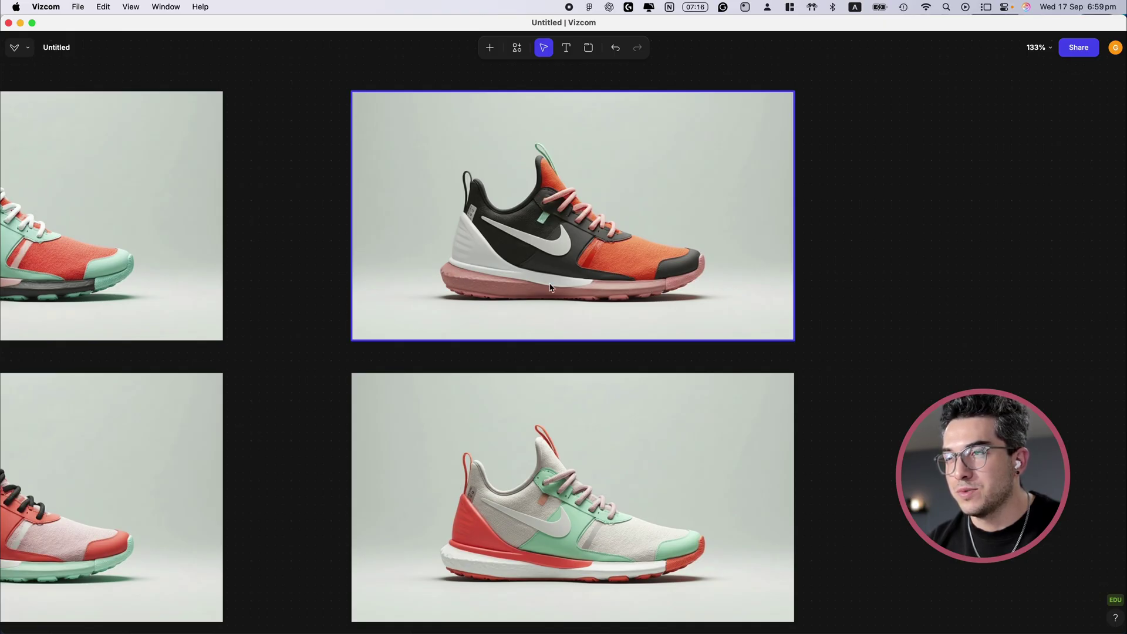
{"action": "scroll", "coordinate": [863, 280], "scroll_direction": "down", "scroll_amount": 2}
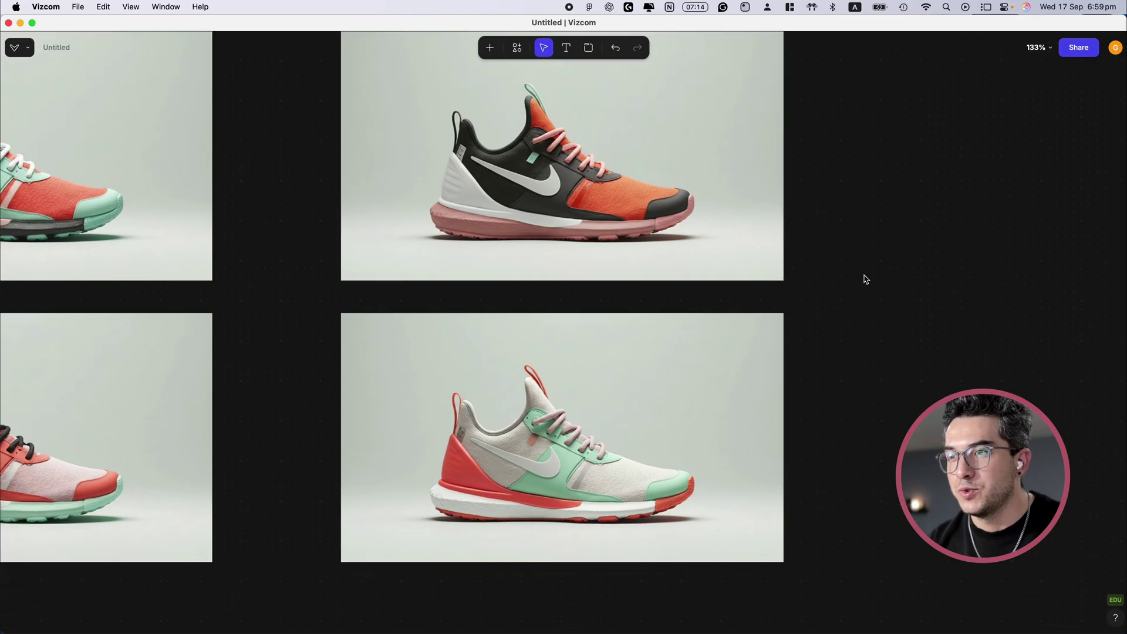
Step: Move the mint colorway with the red heel onto empty canvas away from the other color variations
{"action": "left_click", "coordinate": [738, 367]}
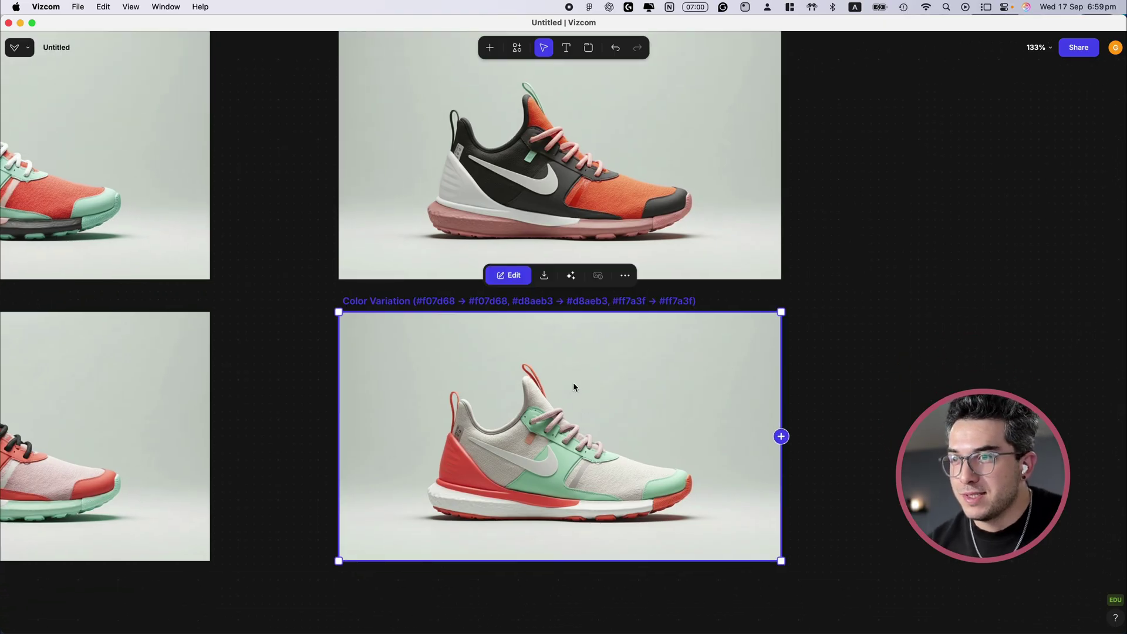
{"action": "scroll", "coordinate": [586, 423], "scroll_direction": "down", "scroll_amount": 1}
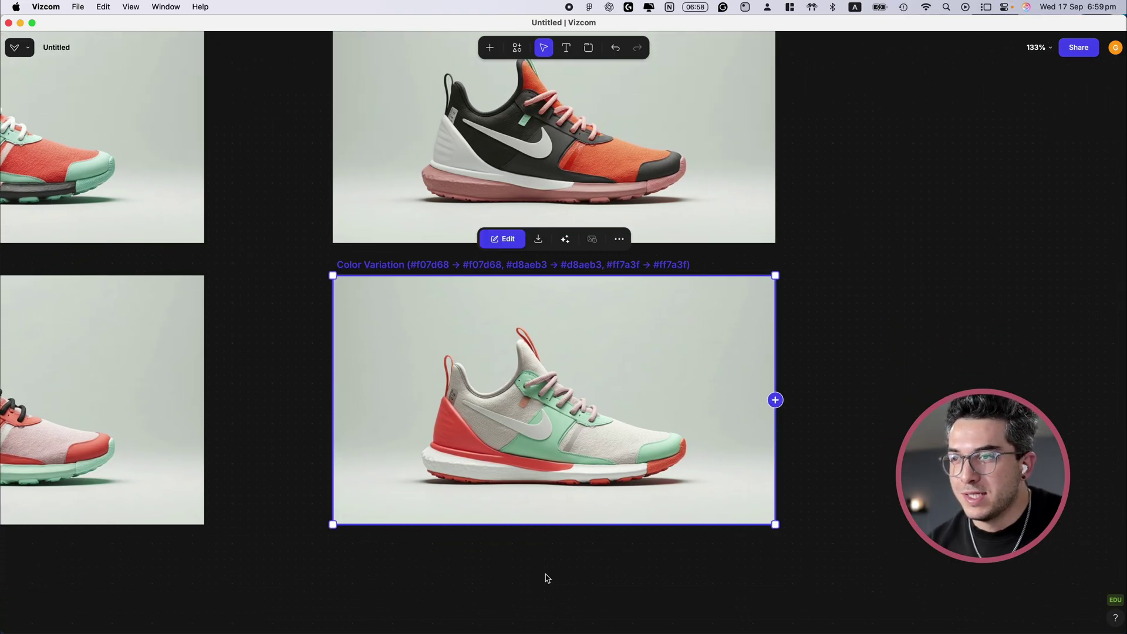
{"action": "scroll", "coordinate": [558, 555], "scroll_direction": "down", "scroll_amount": 5}
{"action": "left_click_drag", "start_coordinate": [589, 397], "coordinate": [862, 355]}
{"action": "left_click", "coordinate": [825, 227]}
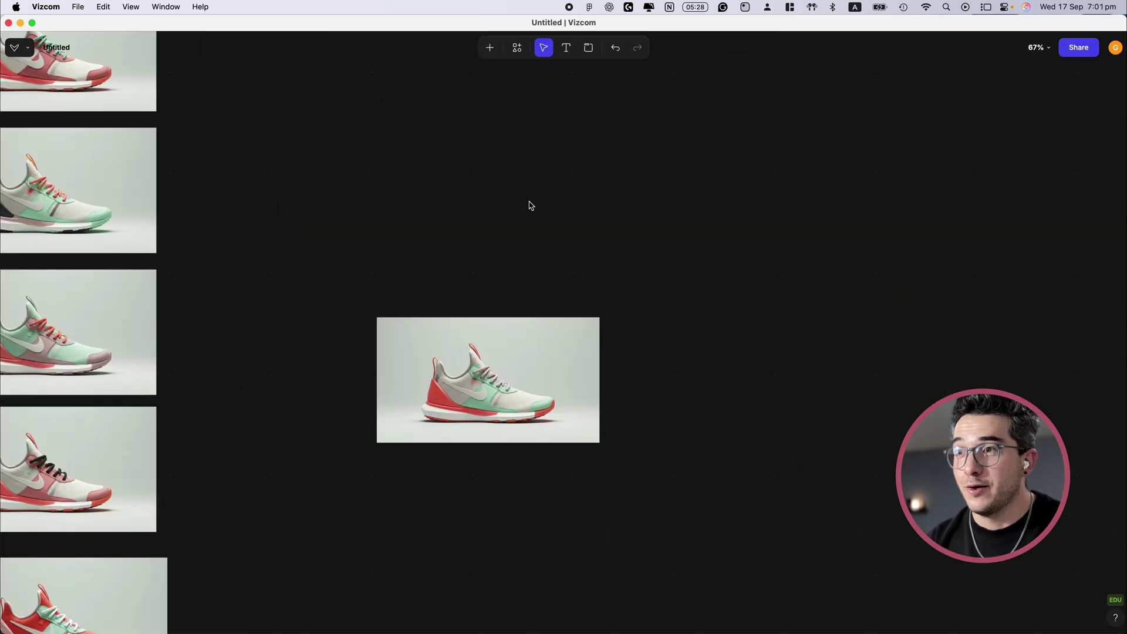
Step: Add a Modify node set to New view beside the mint sneaker and connect the sneaker image to it
{"action": "left_click", "coordinate": [500, 369]}
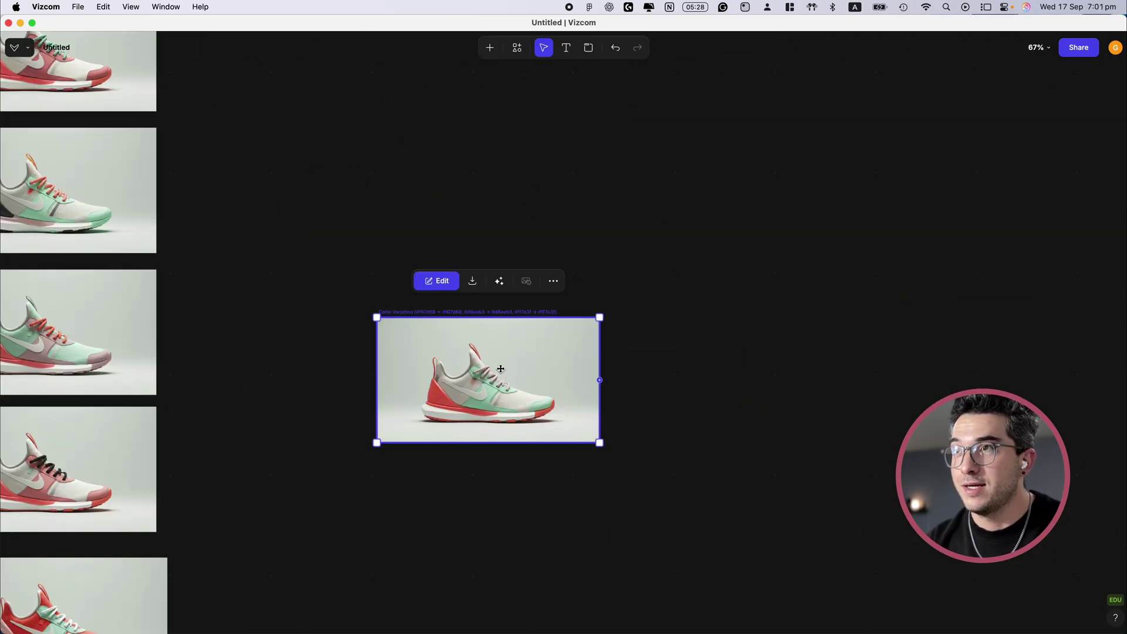
{"action": "left_click", "coordinate": [491, 51]}
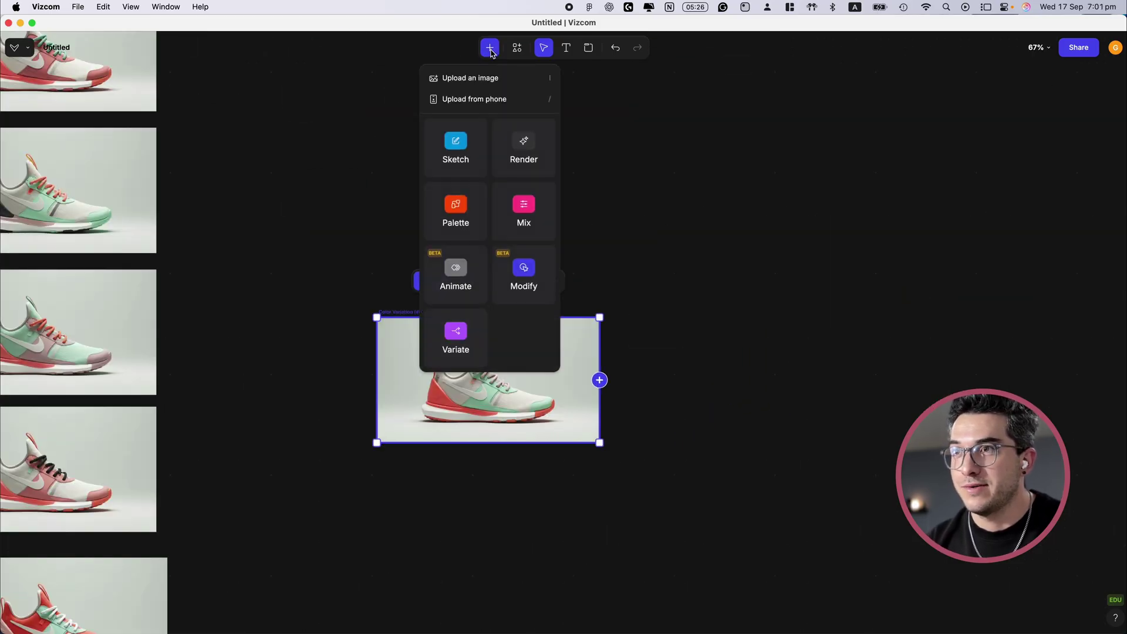
{"action": "left_click", "coordinate": [518, 270]}
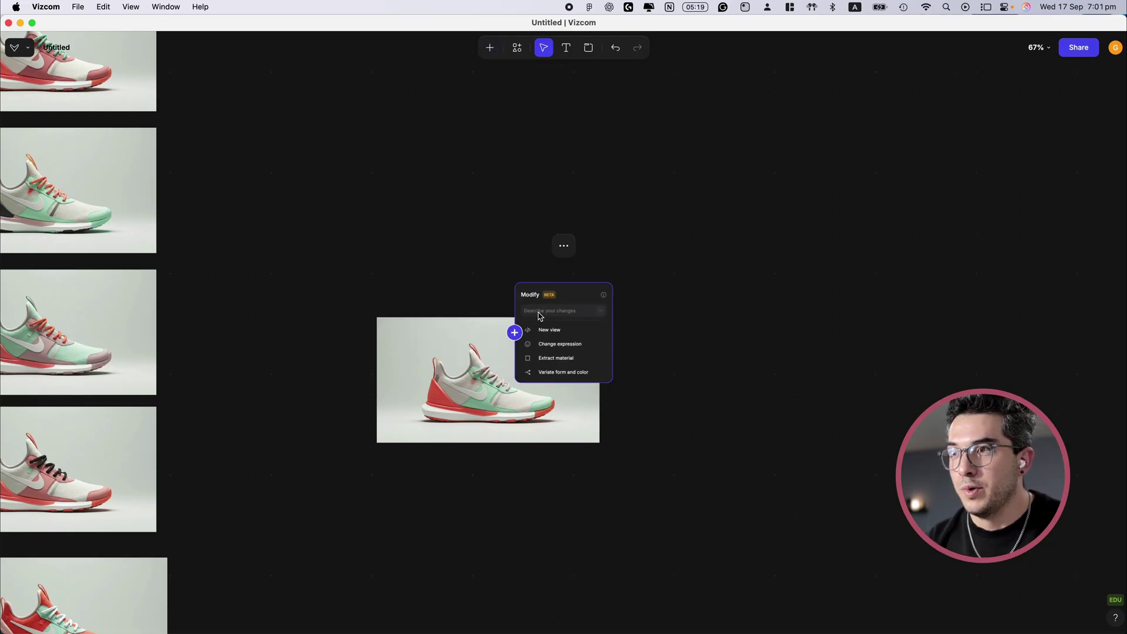
{"action": "left_click", "coordinate": [549, 329]}
{"action": "left_click", "coordinate": [579, 379]}
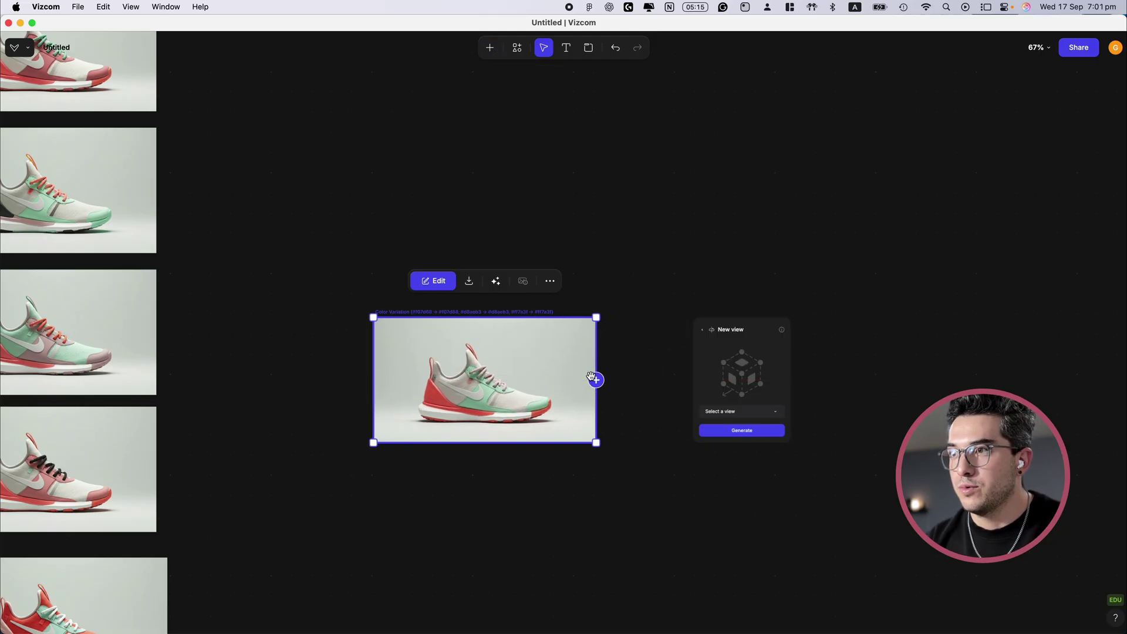
{"action": "left_click_drag", "start_coordinate": [597, 380], "coordinate": [697, 379]}
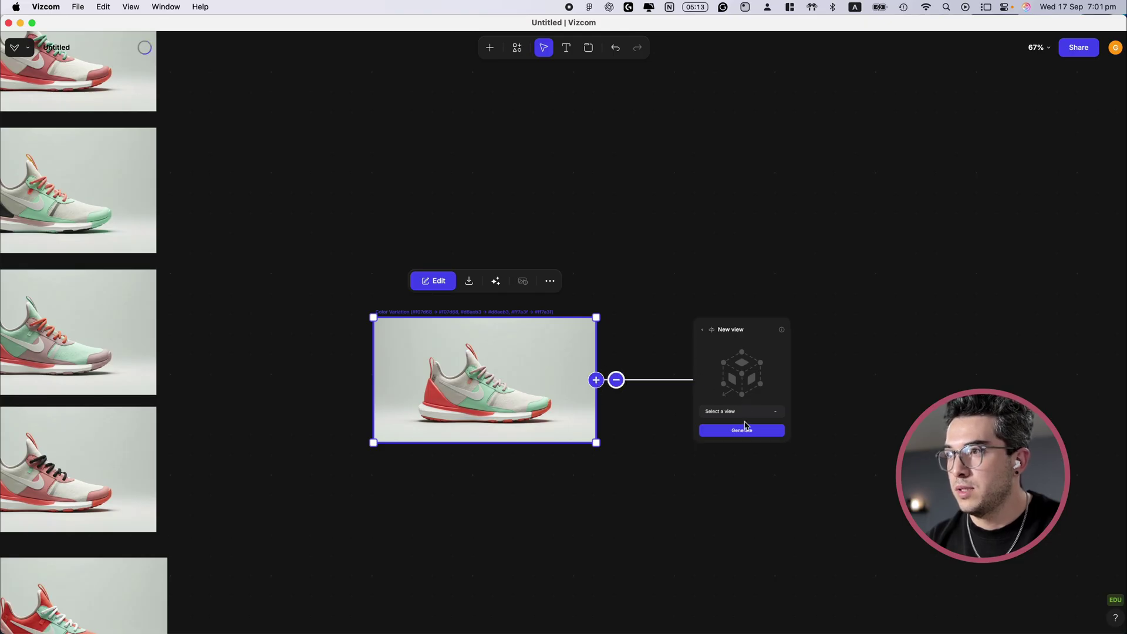
Step: Generate the Rear and Right views of the mint sneaker from the New view node
{"action": "left_click", "coordinate": [762, 414]}
{"action": "scroll", "coordinate": [848, 420], "scroll_direction": "right", "scroll_amount": 3}
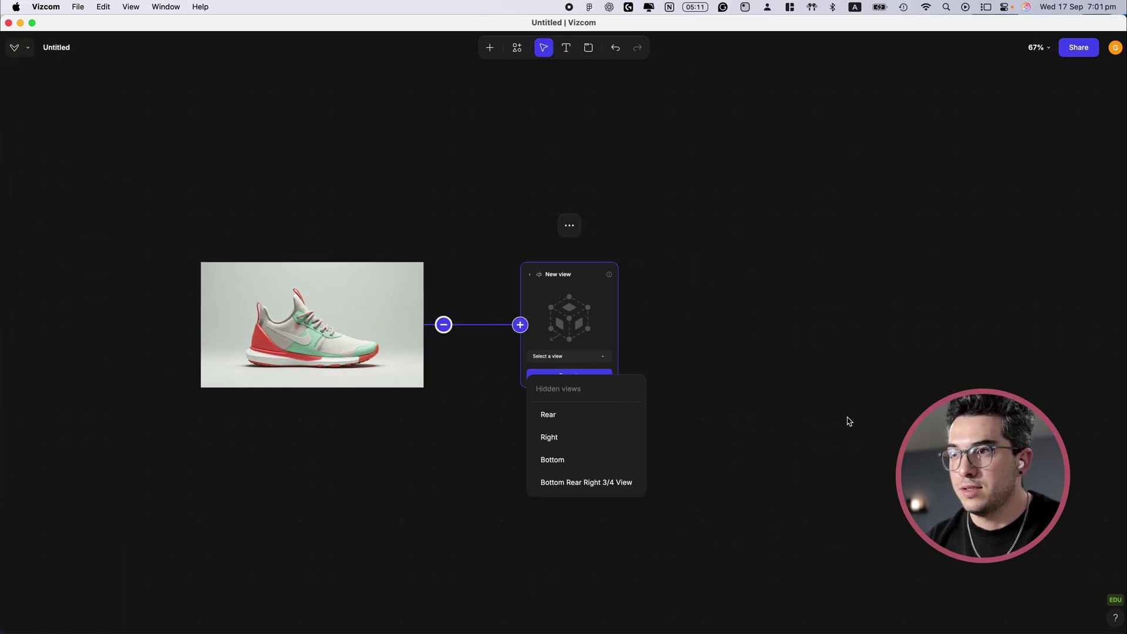
{"action": "left_click", "coordinate": [579, 412]}
{"action": "left_click", "coordinate": [587, 376]}
{"action": "left_click", "coordinate": [597, 356]}
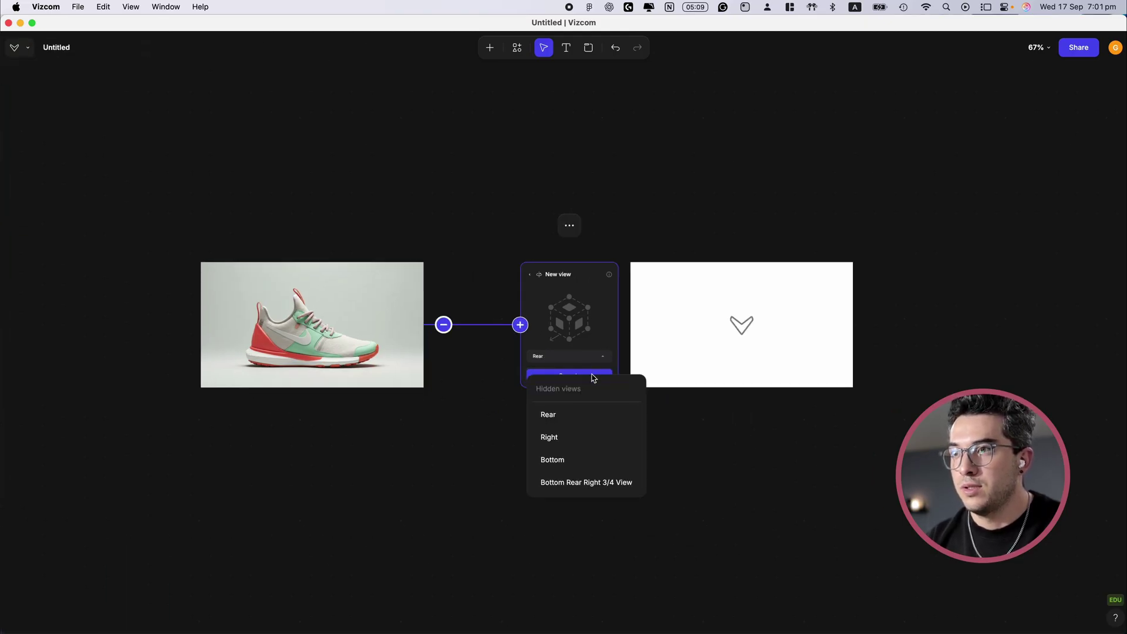
{"action": "left_click", "coordinate": [580, 435]}
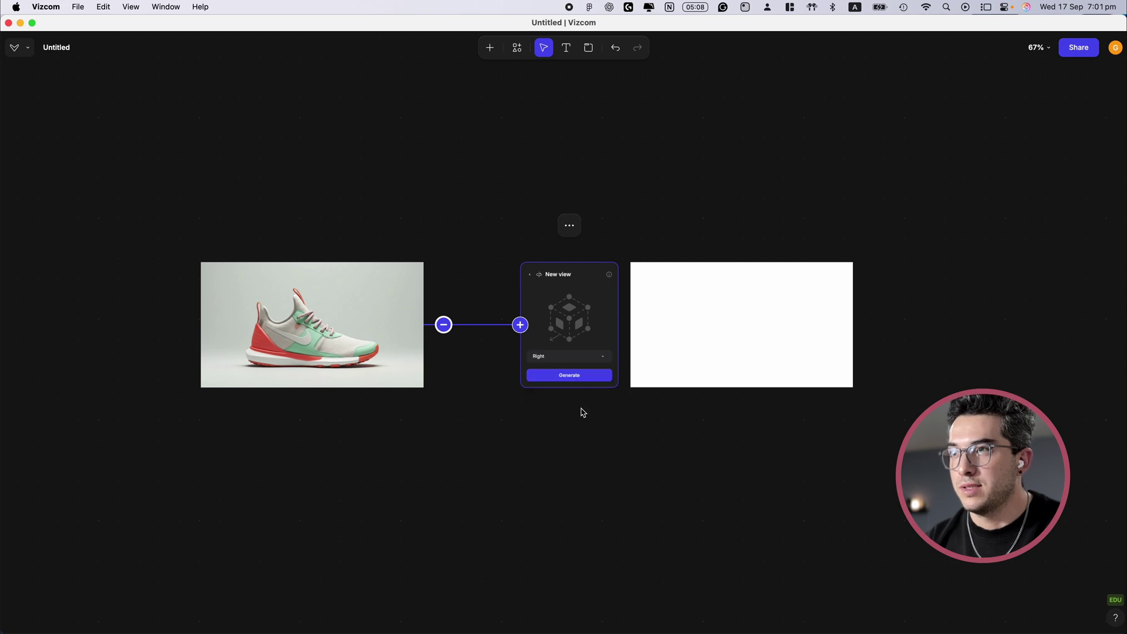
{"action": "left_click", "coordinate": [588, 375]}
Step: Generate the Bottom and Top views of the mint sneaker from the New view node
{"action": "left_click", "coordinate": [597, 356]}
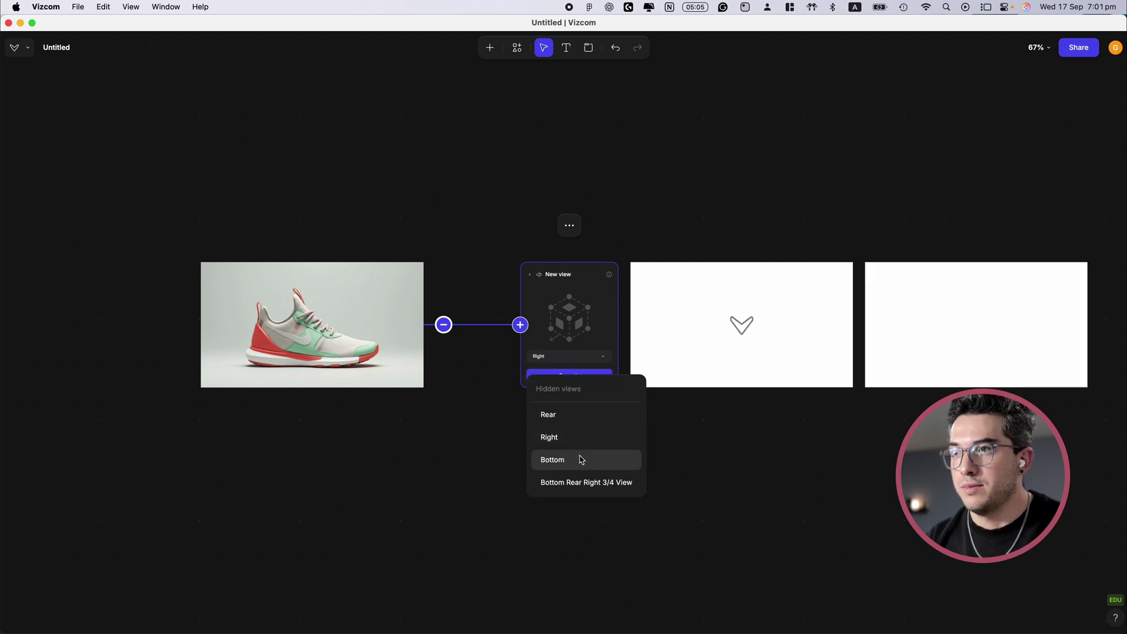
{"action": "left_click", "coordinate": [581, 460]}
{"action": "left_click", "coordinate": [590, 377]}
{"action": "left_click", "coordinate": [598, 358]}
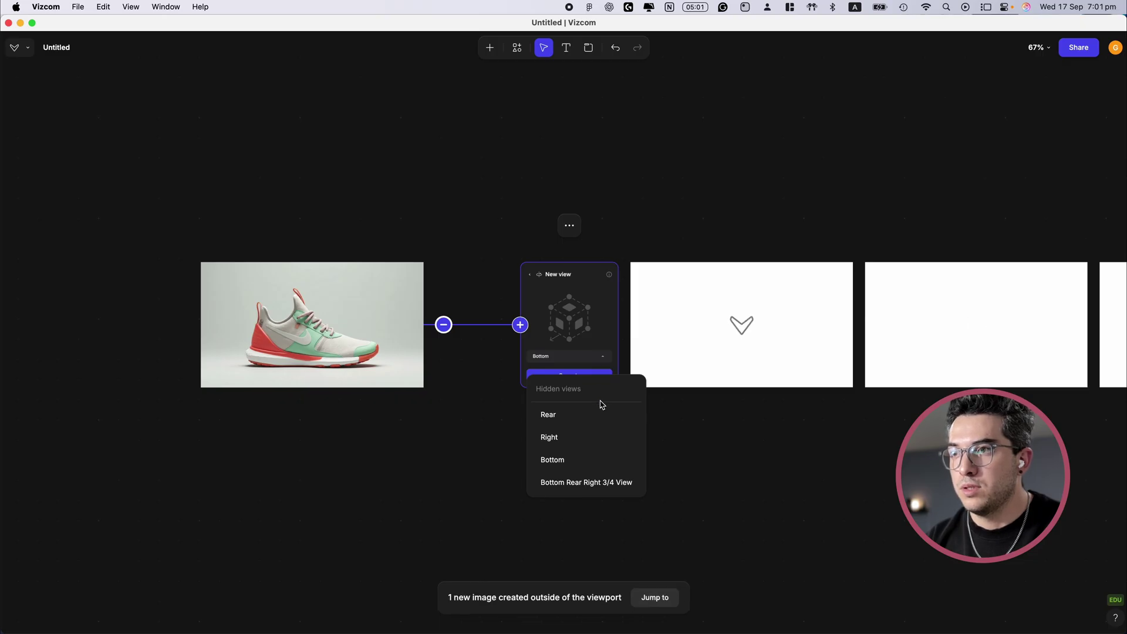
{"action": "left_click", "coordinate": [571, 311]}
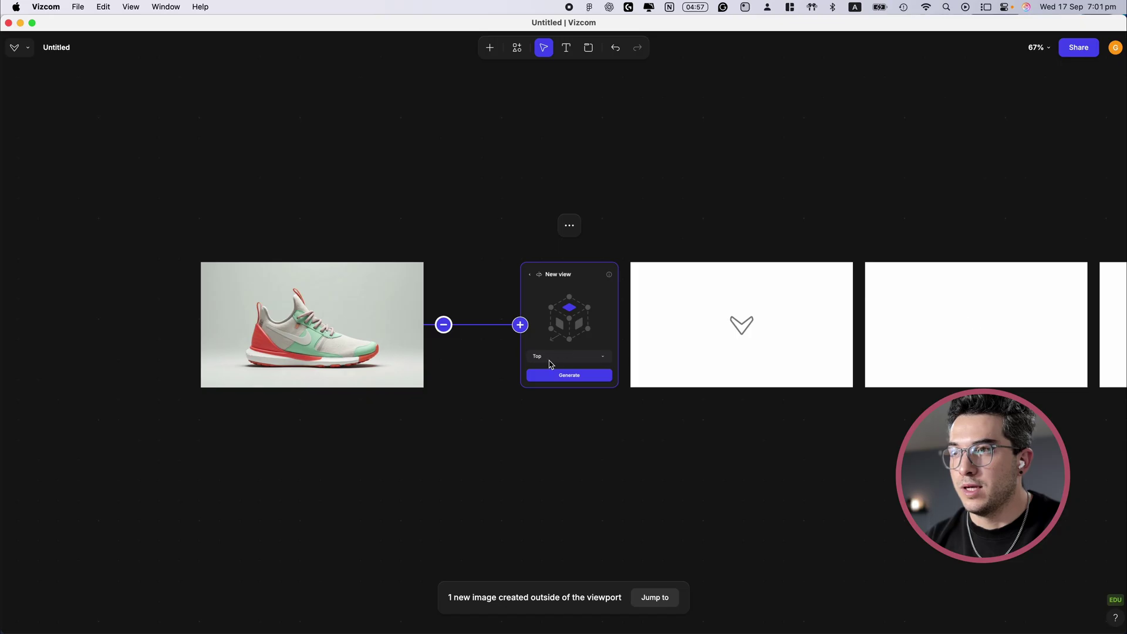
{"action": "left_click", "coordinate": [567, 375]}
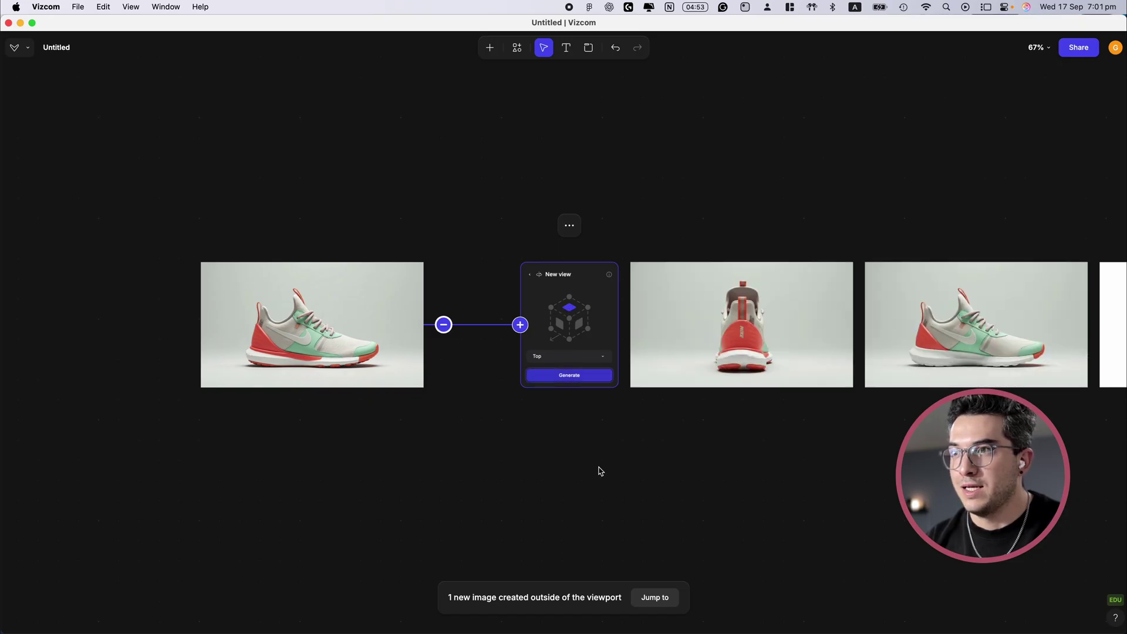
Step: Raise the right view slightly above the row of results and generate the sneaker's Front view
{"action": "scroll", "coordinate": [605, 460], "scroll_direction": "down", "scroll_amount": 5}
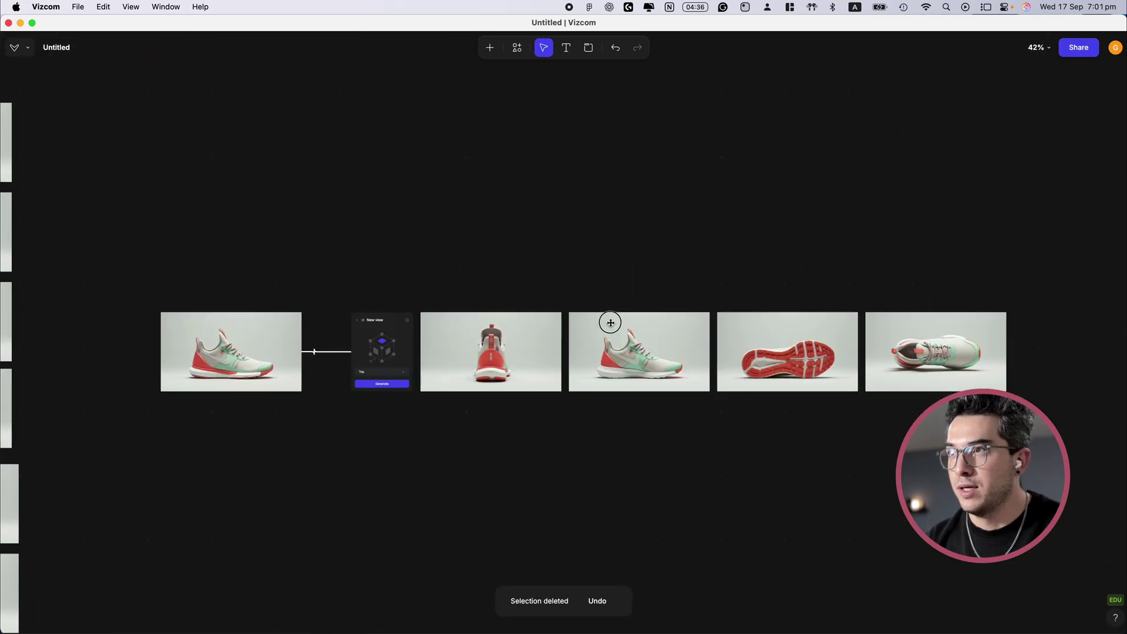
{"action": "left_click_drag", "start_coordinate": [611, 322], "coordinate": [611, 276]}
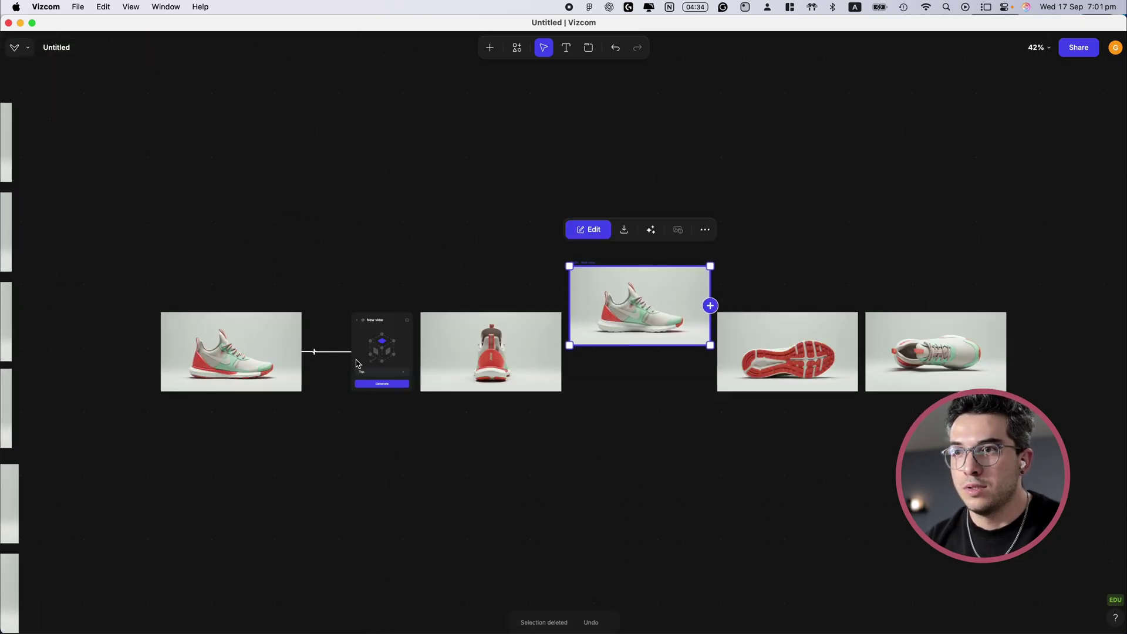
{"action": "left_click", "coordinate": [389, 357]}
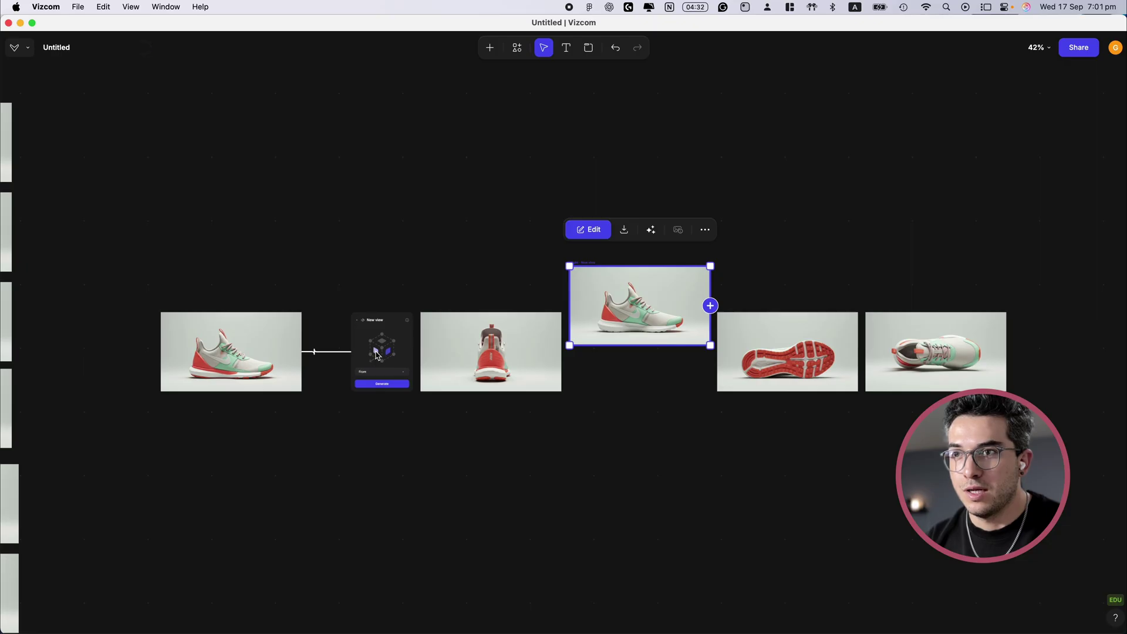
{"action": "left_click", "coordinate": [380, 382]}
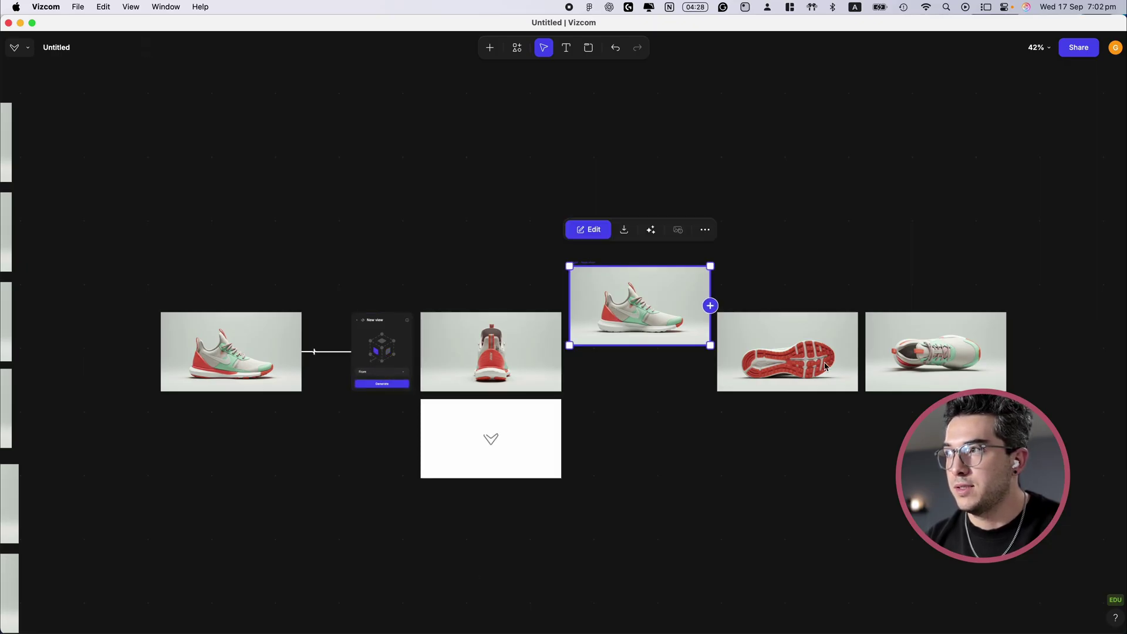
Step: Arrange the views around the right view in a cross: top above, bottom below, rear on its heel side, front on its toe side
{"action": "left_click_drag", "start_coordinate": [925, 338], "coordinate": [629, 201]}
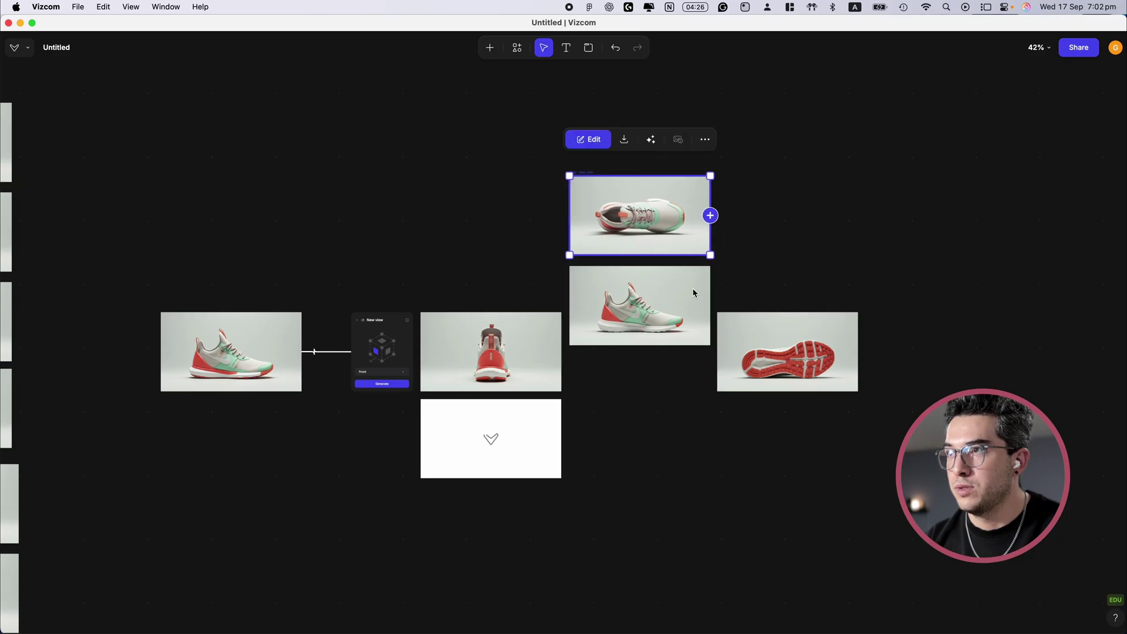
{"action": "left_click_drag", "start_coordinate": [721, 378], "coordinate": [573, 424]}
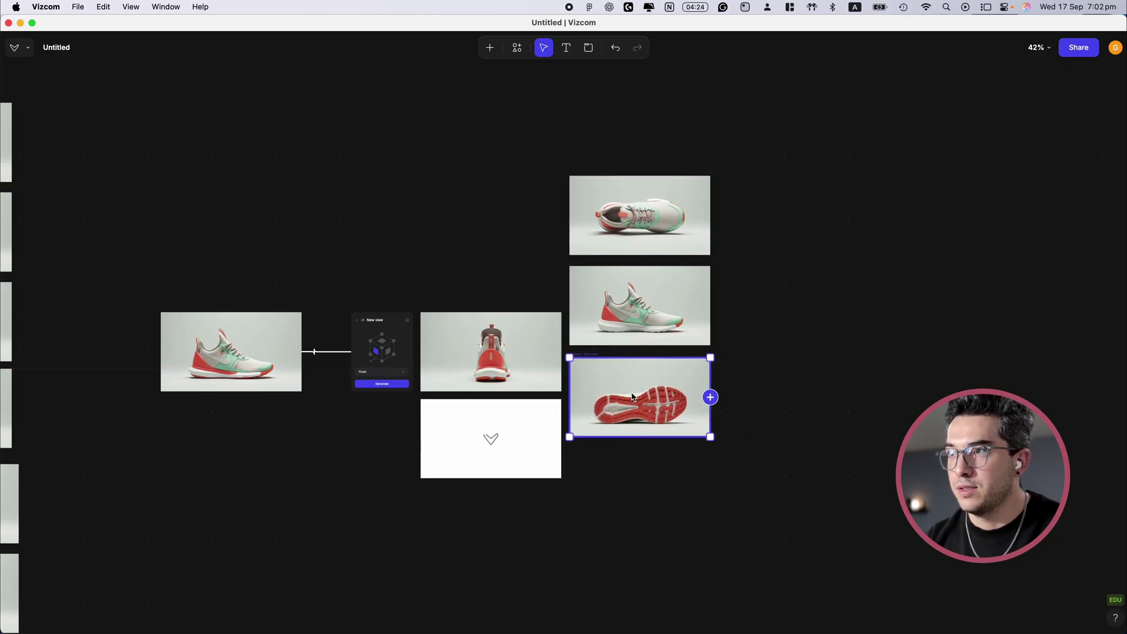
{"action": "left_click", "coordinate": [646, 495]}
{"action": "left_click_drag", "start_coordinate": [484, 350], "coordinate": [484, 308]}
{"action": "left_click", "coordinate": [357, 443]}
{"action": "left_click", "coordinate": [261, 347]}
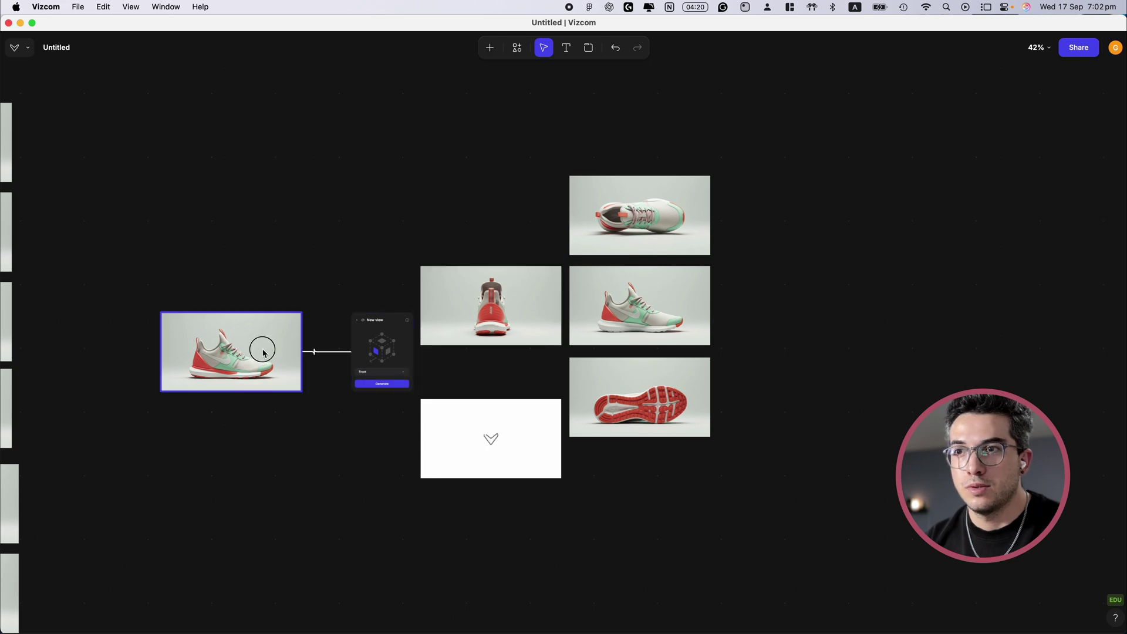
{"action": "left_click_drag", "start_coordinate": [520, 451], "coordinate": [815, 321]}
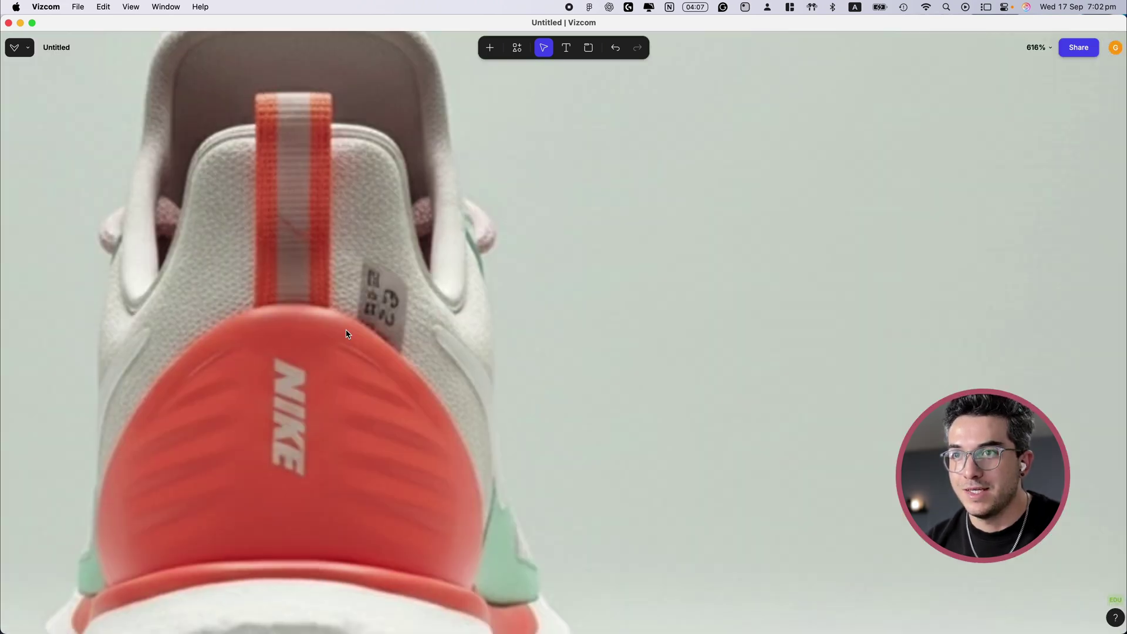
Step: Examine the rear, right, front and bottom views up close for consistent details such as logos, laces and sole tread
{"action": "scroll", "coordinate": [346, 334], "scroll_direction": "down", "scroll_amount": 10}
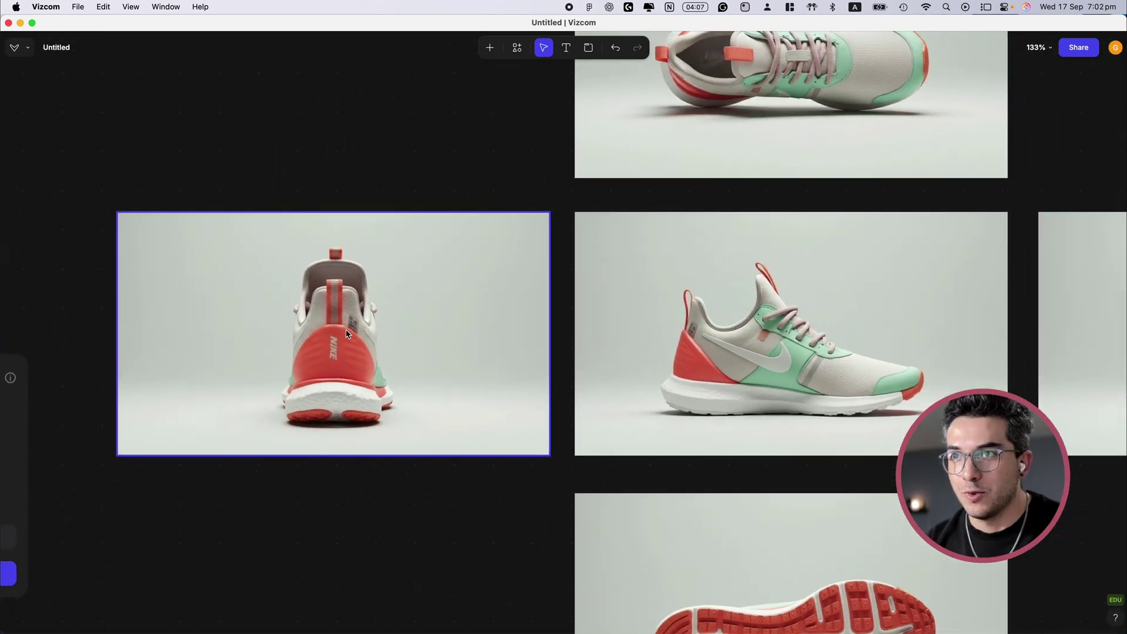
{"action": "scroll", "coordinate": [387, 367], "scroll_direction": "right", "scroll_amount": 2}
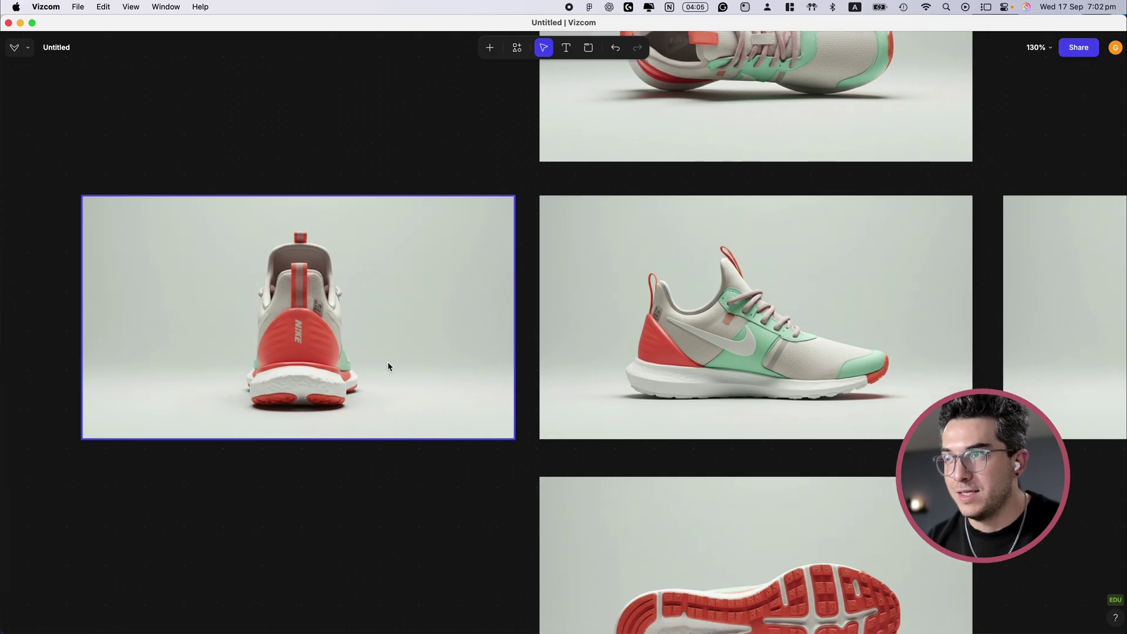
{"action": "left_click", "coordinate": [663, 333]}
{"action": "scroll", "coordinate": [663, 333], "scroll_direction": "right", "scroll_amount": 5}
{"action": "left_click", "coordinate": [984, 305]}
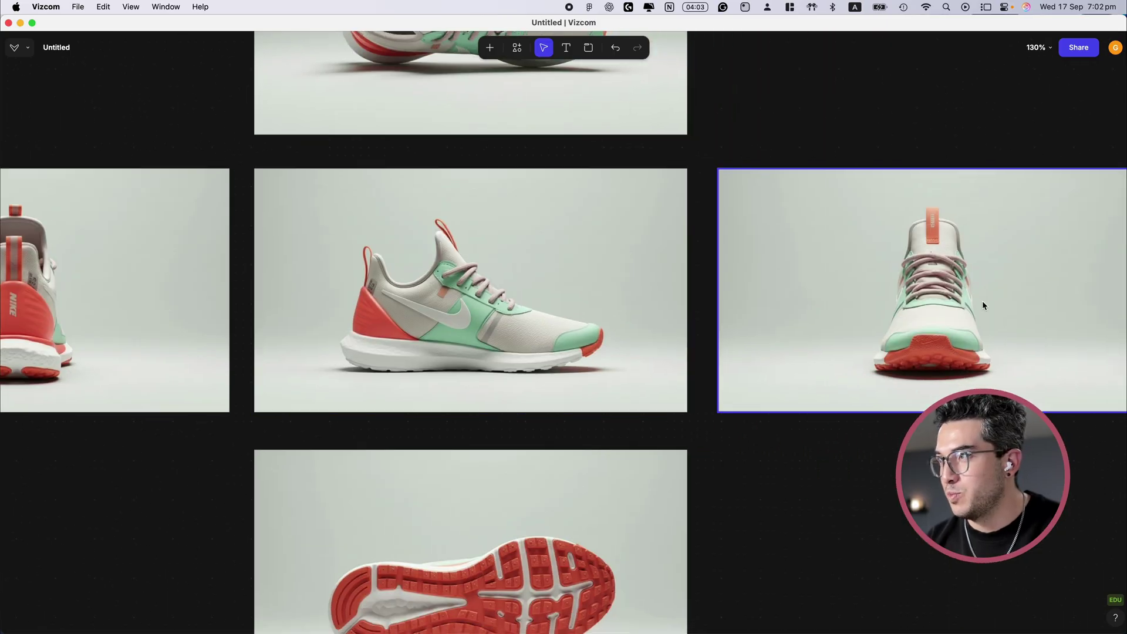
{"action": "scroll", "coordinate": [943, 347], "scroll_direction": "up", "scroll_amount": 8}
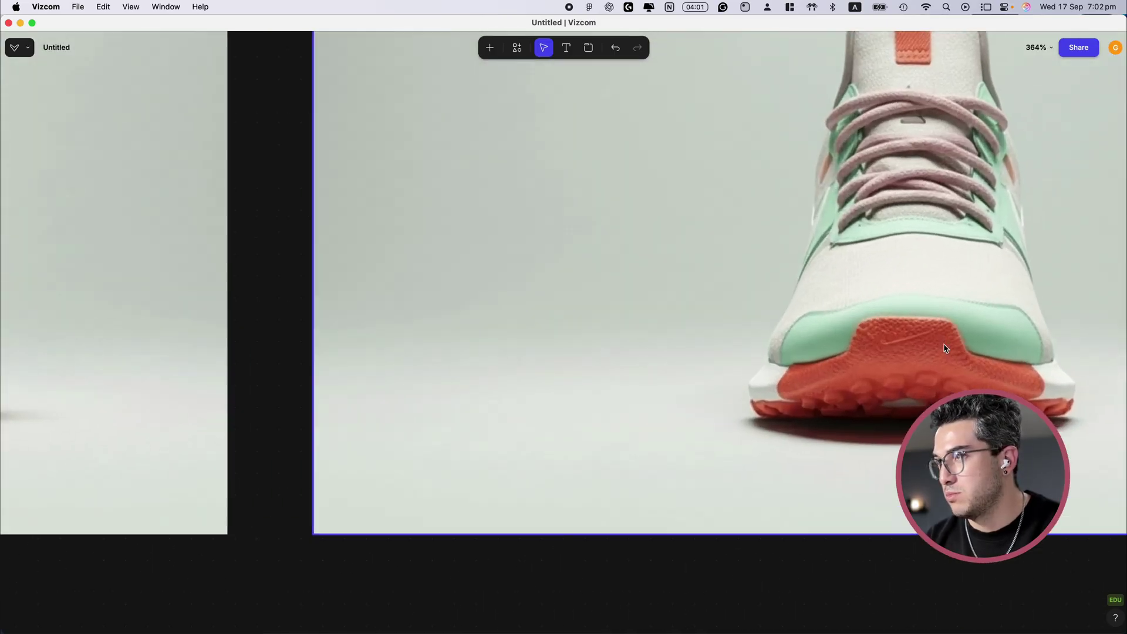
{"action": "scroll", "coordinate": [871, 358], "scroll_direction": "down", "scroll_amount": 10}
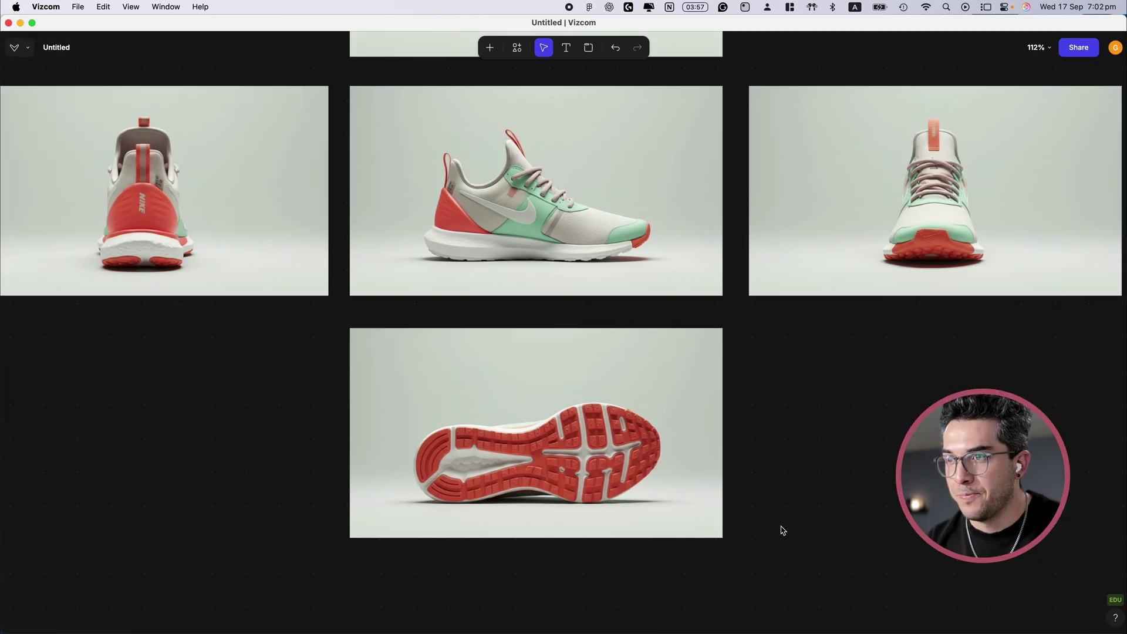
{"action": "left_click", "coordinate": [546, 465]}
{"action": "scroll", "coordinate": [546, 465], "scroll_direction": "up", "scroll_amount": 7}
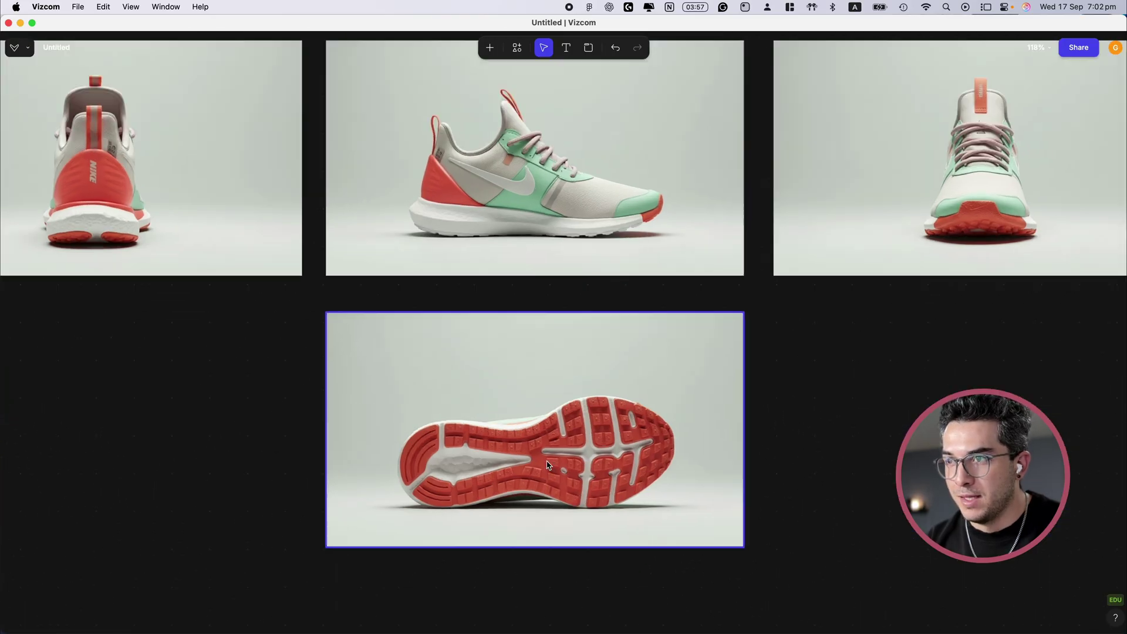
{"action": "scroll", "coordinate": [546, 465], "scroll_direction": "down", "scroll_amount": 1}
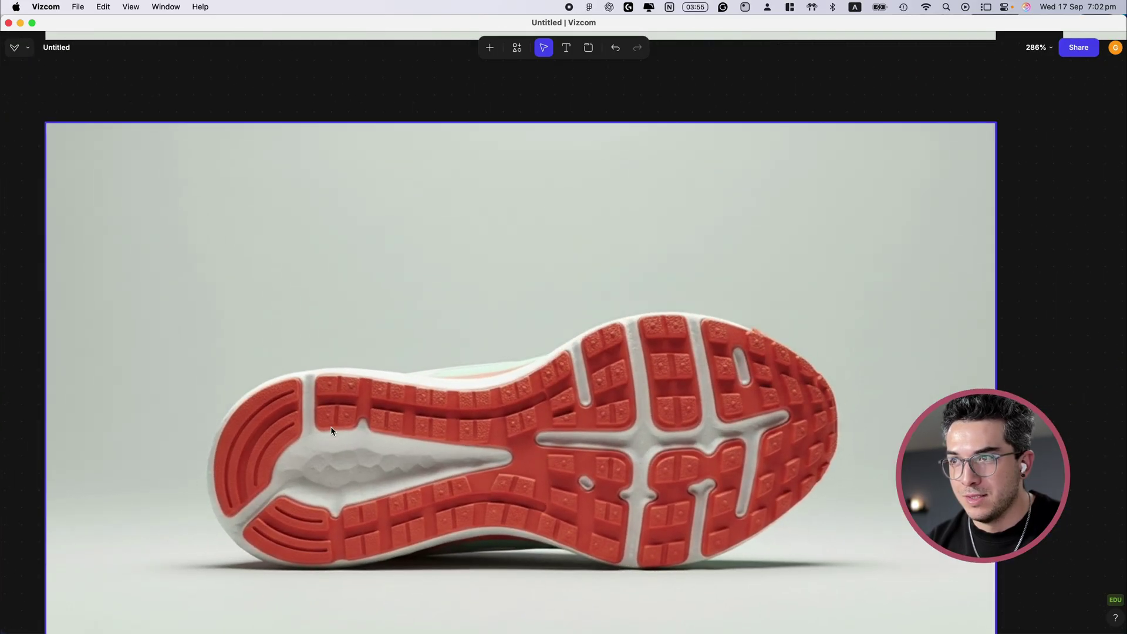
{"action": "scroll", "coordinate": [606, 412], "scroll_direction": "down", "scroll_amount": 12}
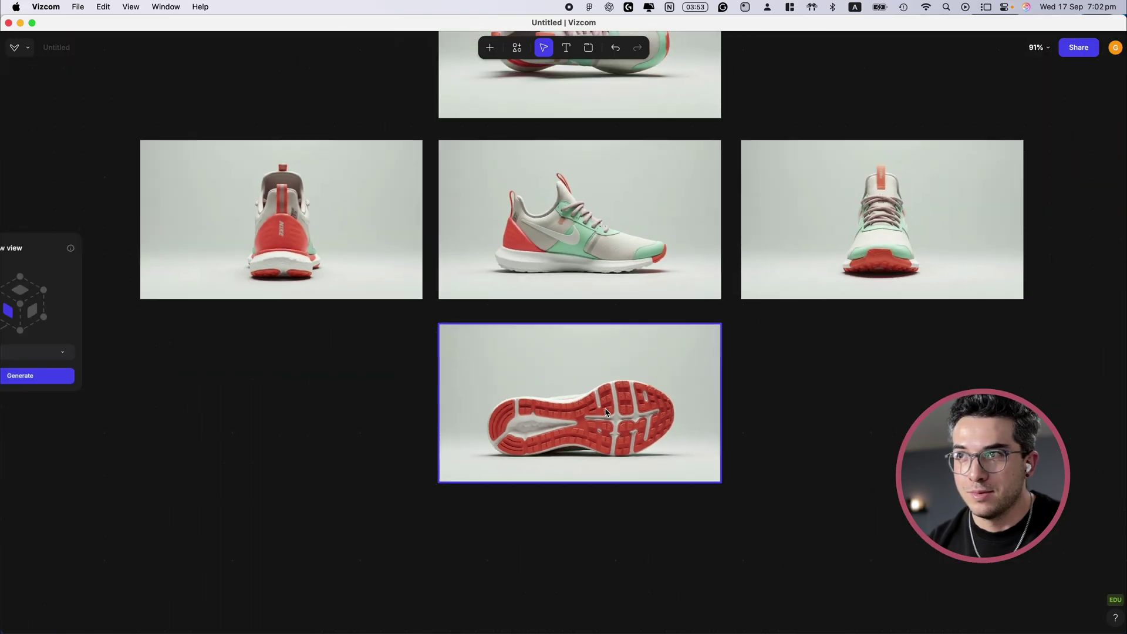
{"action": "scroll", "coordinate": [761, 427], "scroll_direction": "up", "scroll_amount": 2}
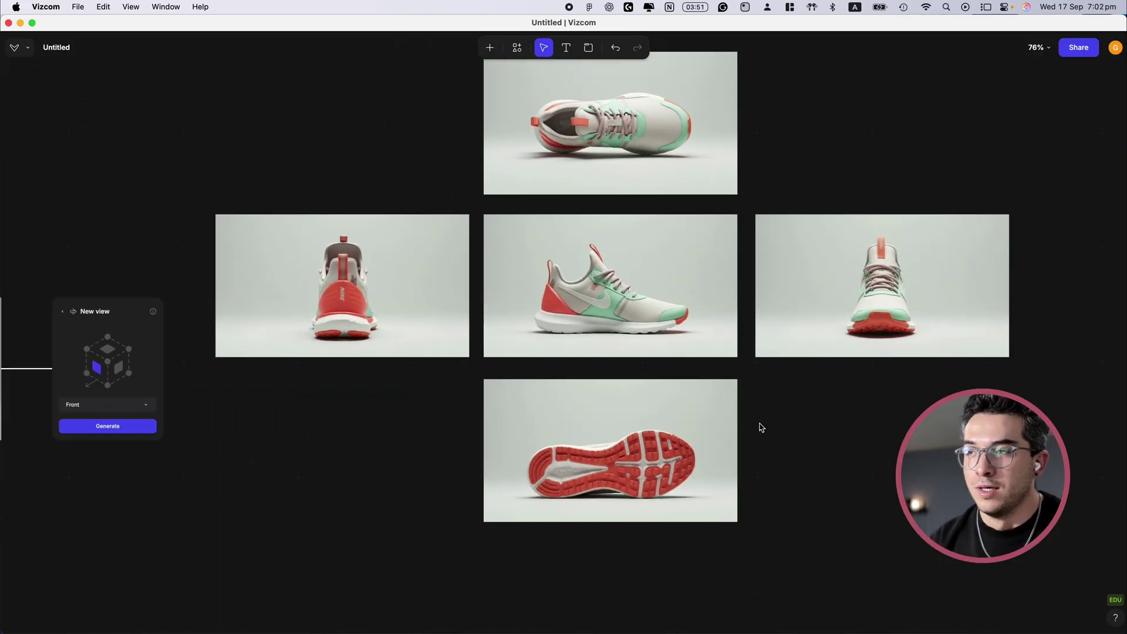
Step: Inspect the right view of the sneaker up close and open that image for editing
{"action": "scroll", "coordinate": [643, 297], "scroll_direction": "up", "scroll_amount": 6}
{"action": "scroll", "coordinate": [643, 297], "scroll_direction": "up", "scroll_amount": 3}
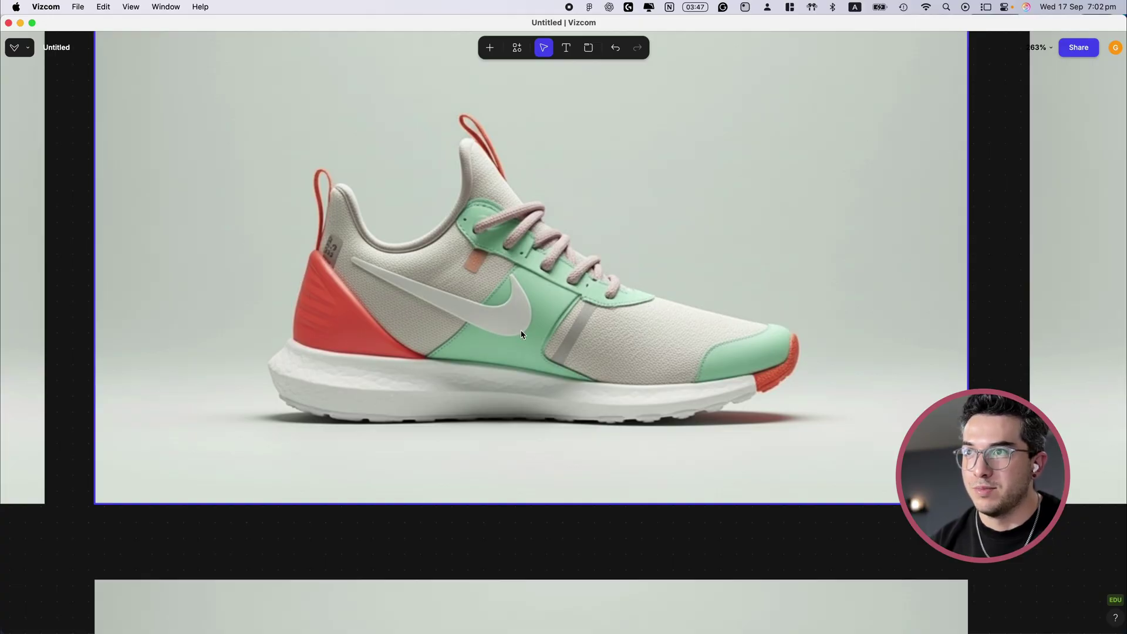
{"action": "scroll", "coordinate": [521, 334], "scroll_direction": "down", "scroll_amount": 10}
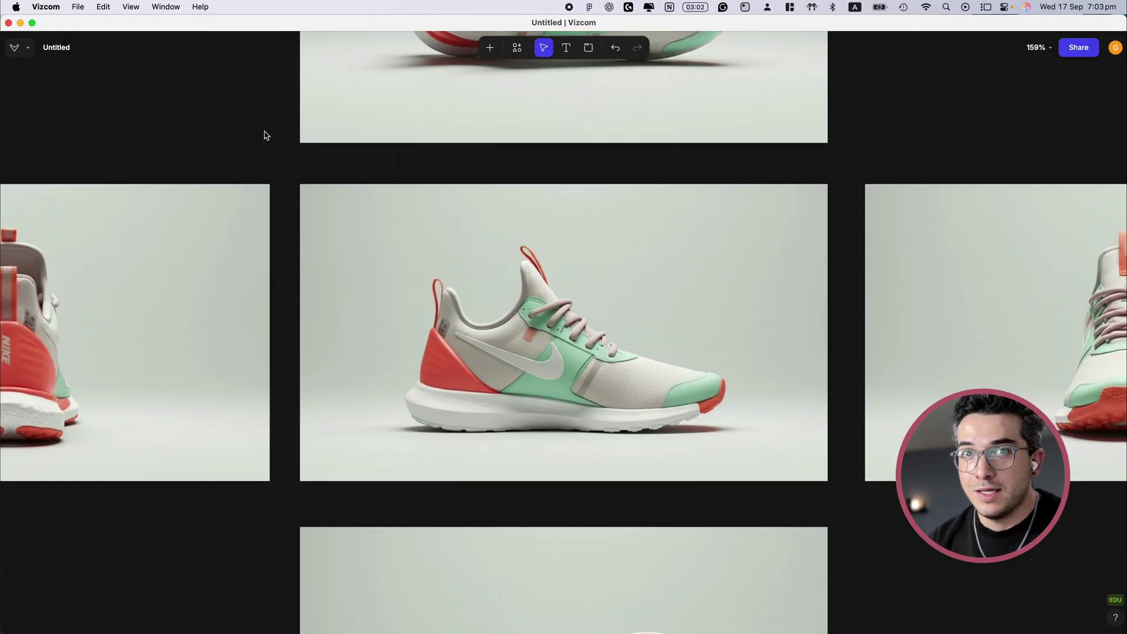
{"action": "double_click", "coordinate": [408, 244]}
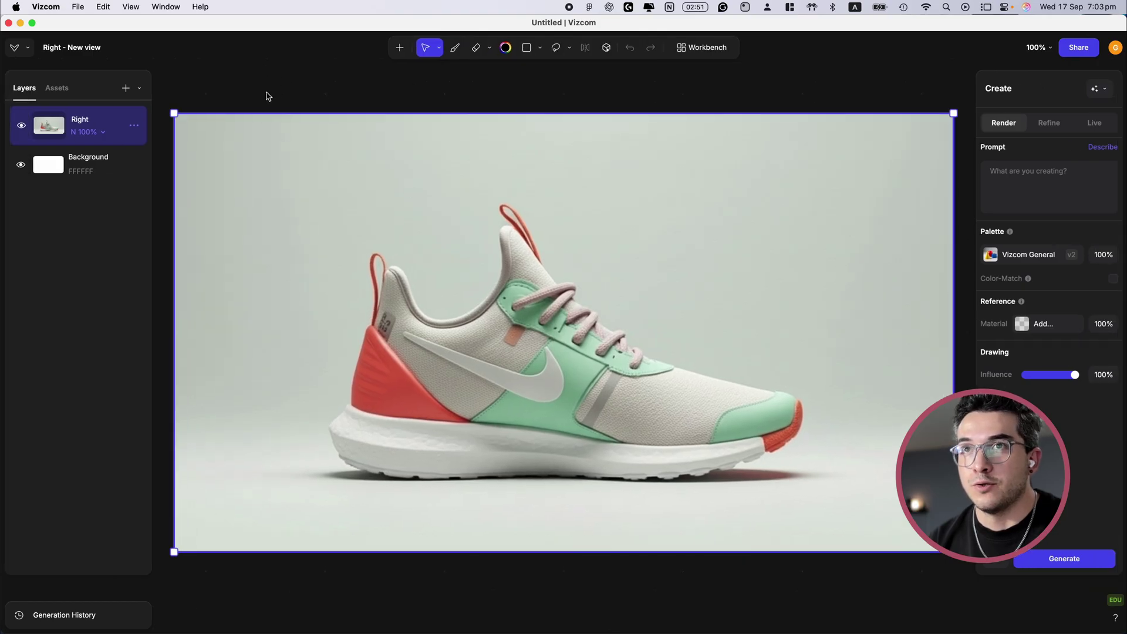
Step: Generate a 3D model from the Right image layer and return to the workbench
{"action": "left_click", "coordinate": [134, 127]}
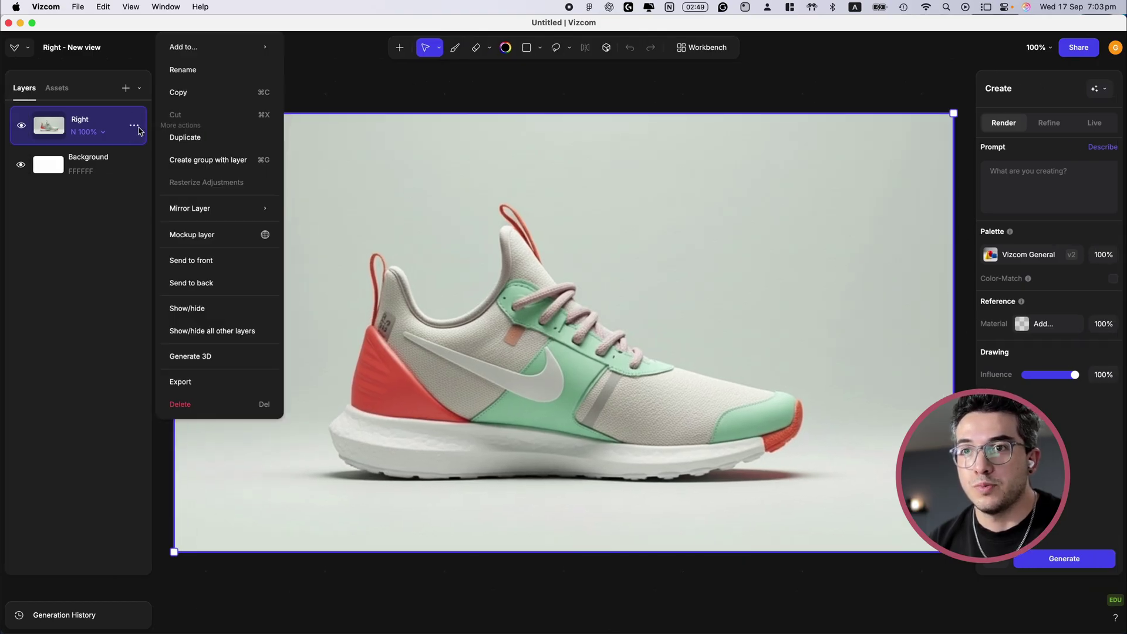
{"action": "left_click", "coordinate": [204, 360]}
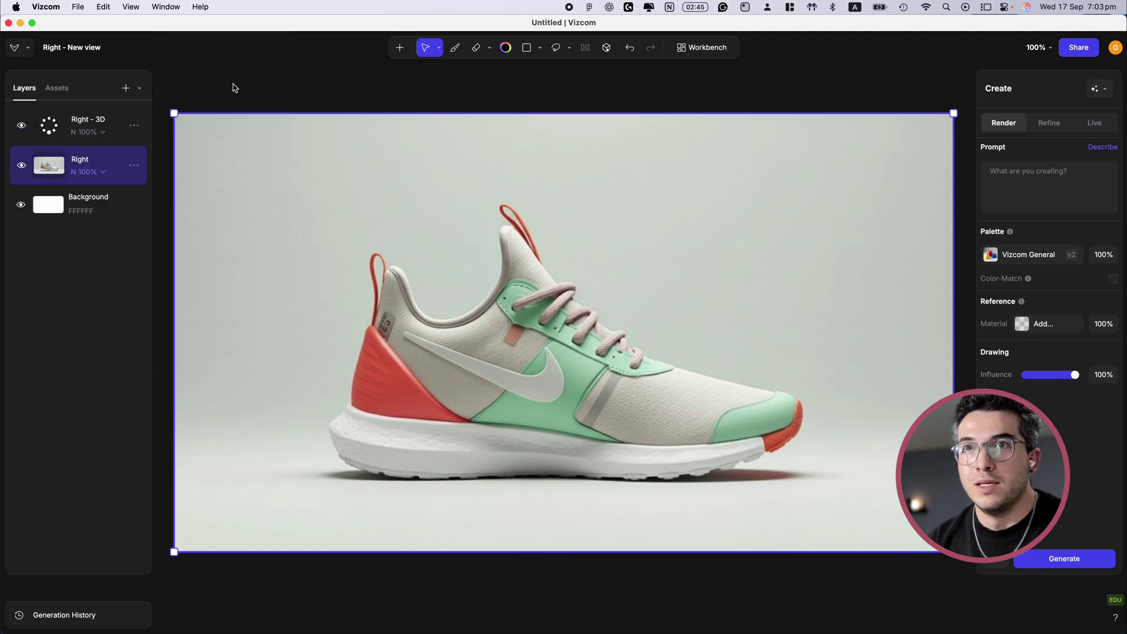
{"action": "key", "text": "Escape"}
{"action": "scroll", "coordinate": [335, 292], "scroll_direction": "down", "scroll_amount": 10}
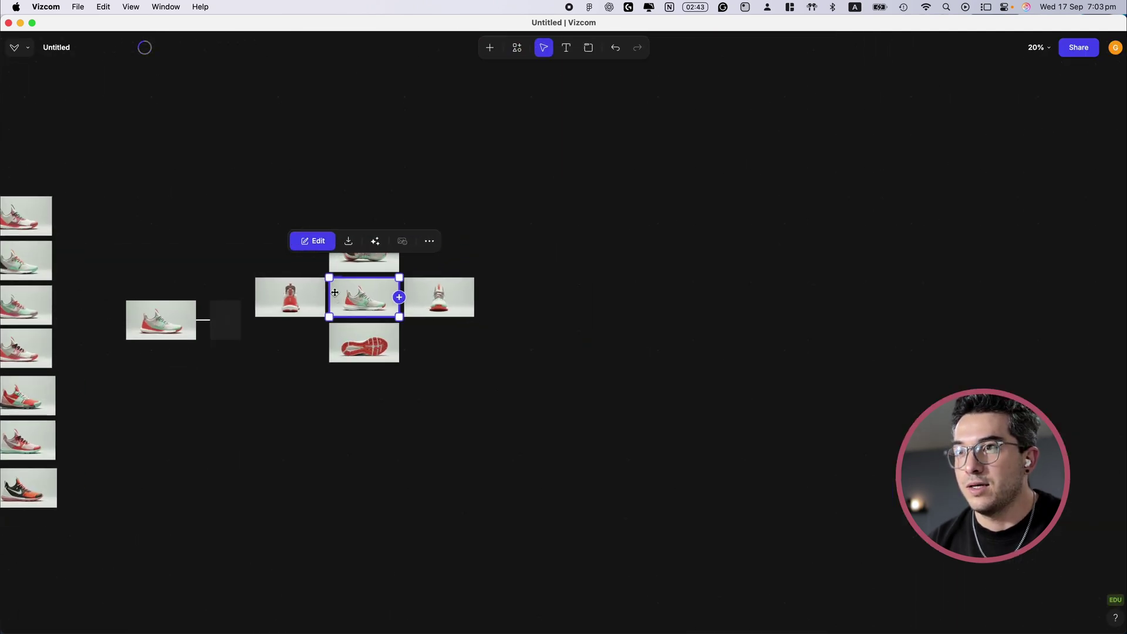
Step: Duplicate the sneaker's right view and place the copy in line with the row, beyond the front view
{"action": "scroll", "coordinate": [335, 294], "scroll_direction": "up", "scroll_amount": 6}
{"action": "scroll", "coordinate": [370, 311], "scroll_direction": "right", "scroll_amount": 5}
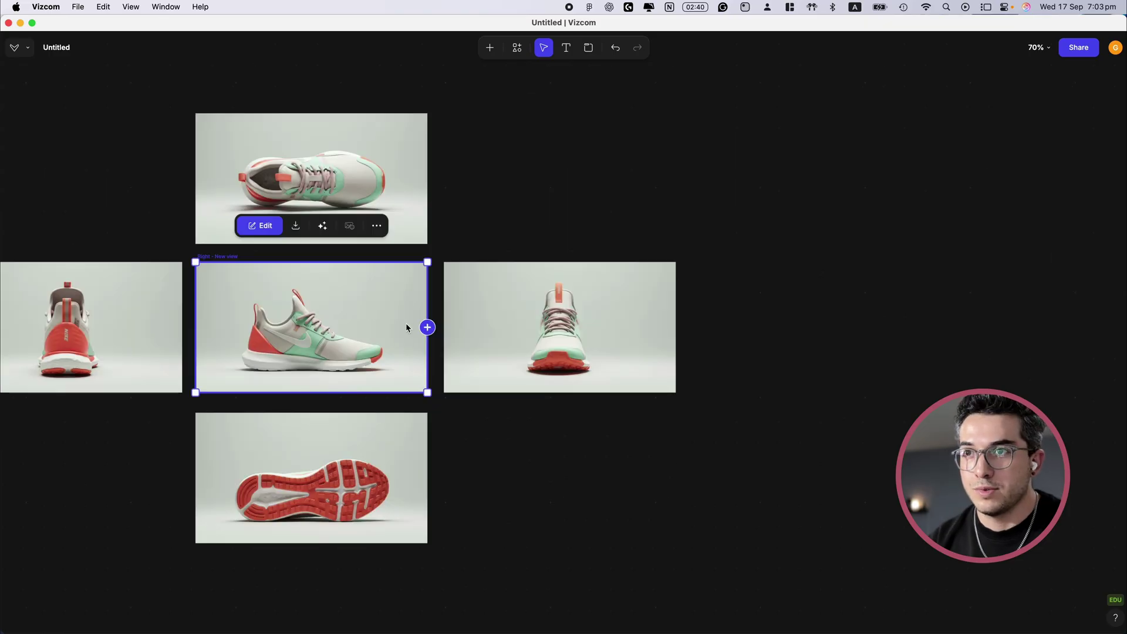
{"action": "right_click", "coordinate": [374, 349]}
{"action": "left_click", "coordinate": [413, 589]}
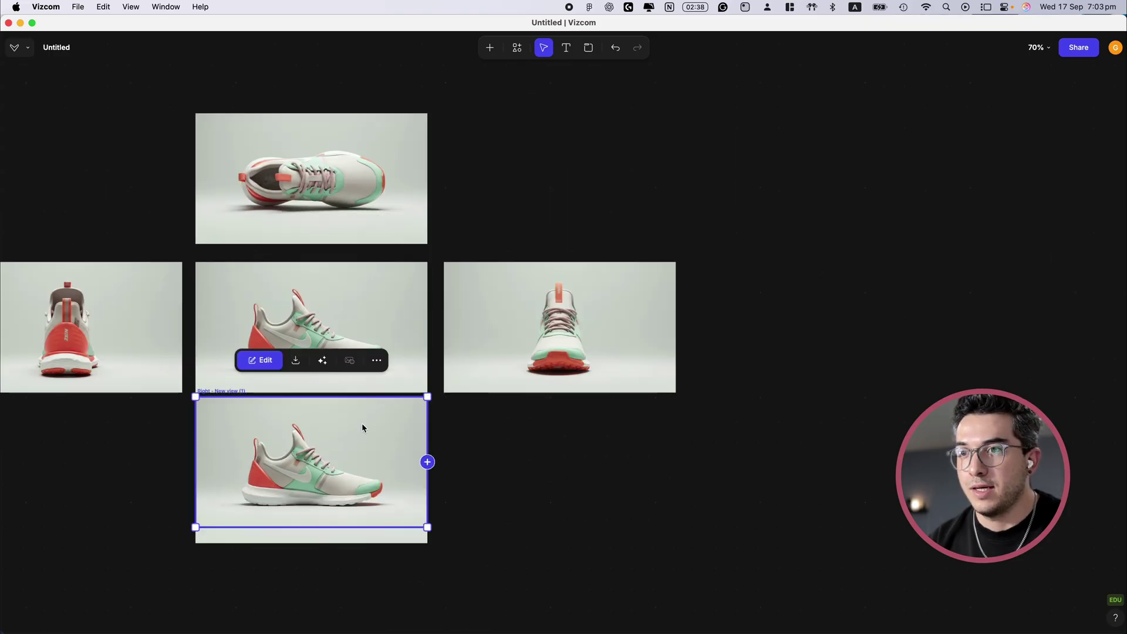
{"action": "left_click_drag", "start_coordinate": [338, 479], "coordinate": [899, 336]}
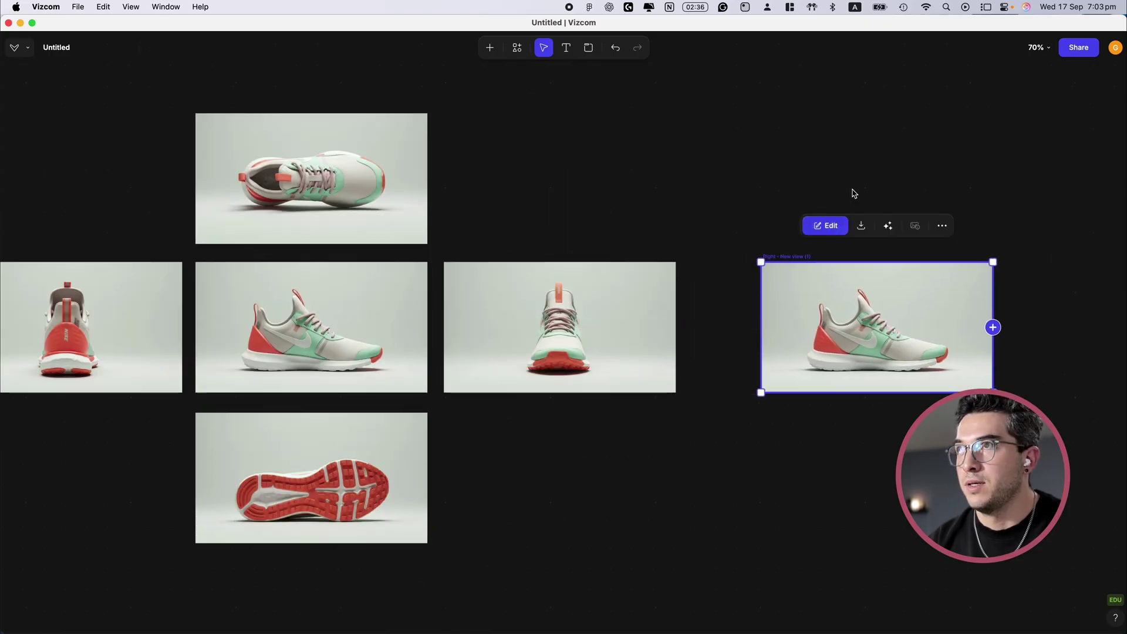
Step: Add an Animate node beside the copied right view and connect the image to it
{"action": "left_click", "coordinate": [854, 193]}
{"action": "scroll", "coordinate": [854, 194], "scroll_direction": "right", "scroll_amount": 10}
{"action": "scroll", "coordinate": [854, 194], "scroll_direction": "left", "scroll_amount": 1}
{"action": "left_click", "coordinate": [481, 319]}
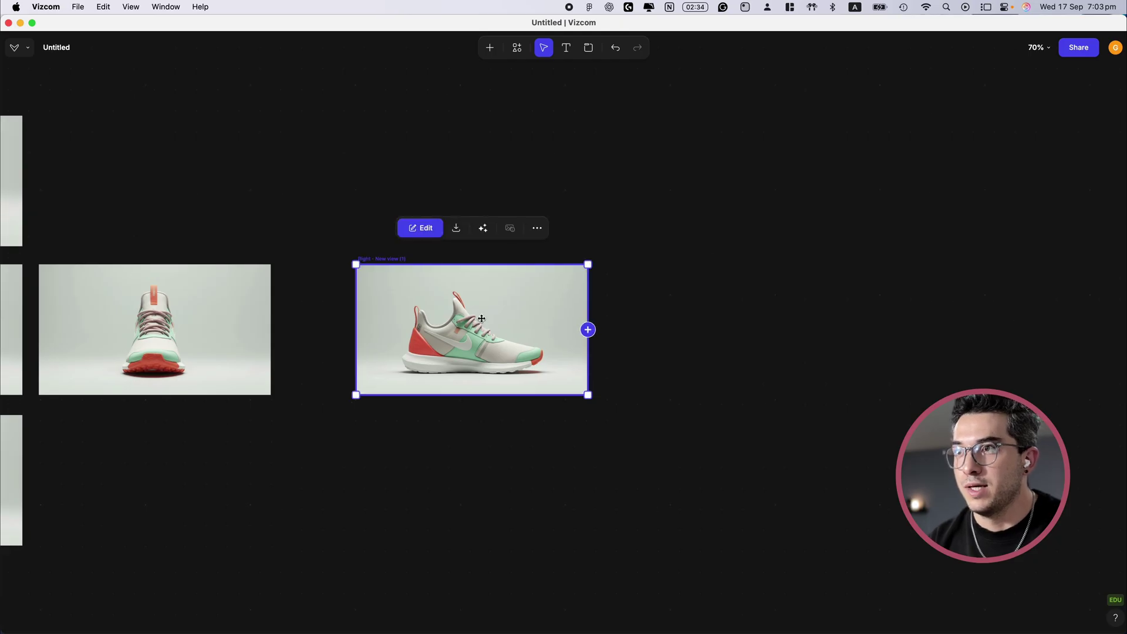
{"action": "left_click", "coordinate": [489, 47]}
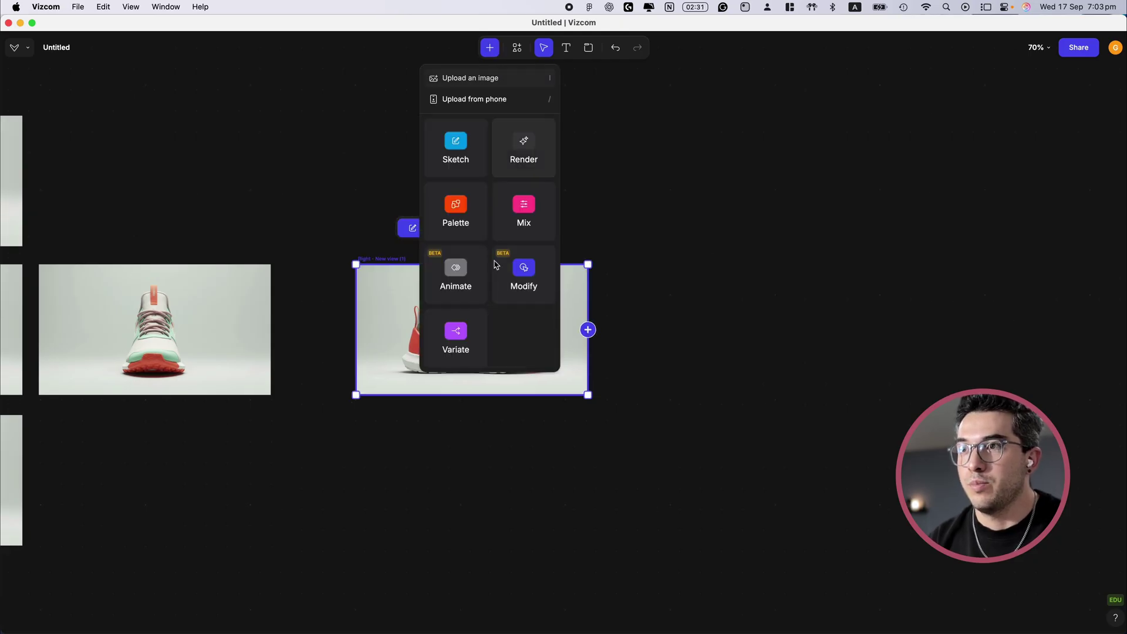
{"action": "left_click", "coordinate": [463, 282]}
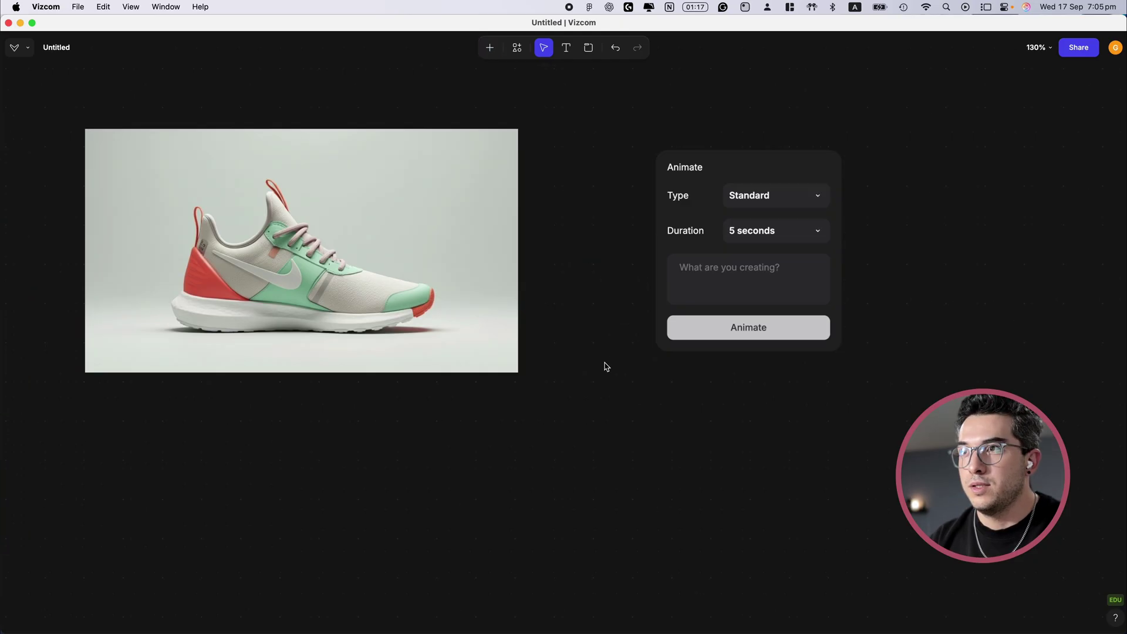
{"action": "left_click", "coordinate": [486, 251]}
{"action": "left_click_drag", "start_coordinate": [520, 252], "coordinate": [662, 250]}
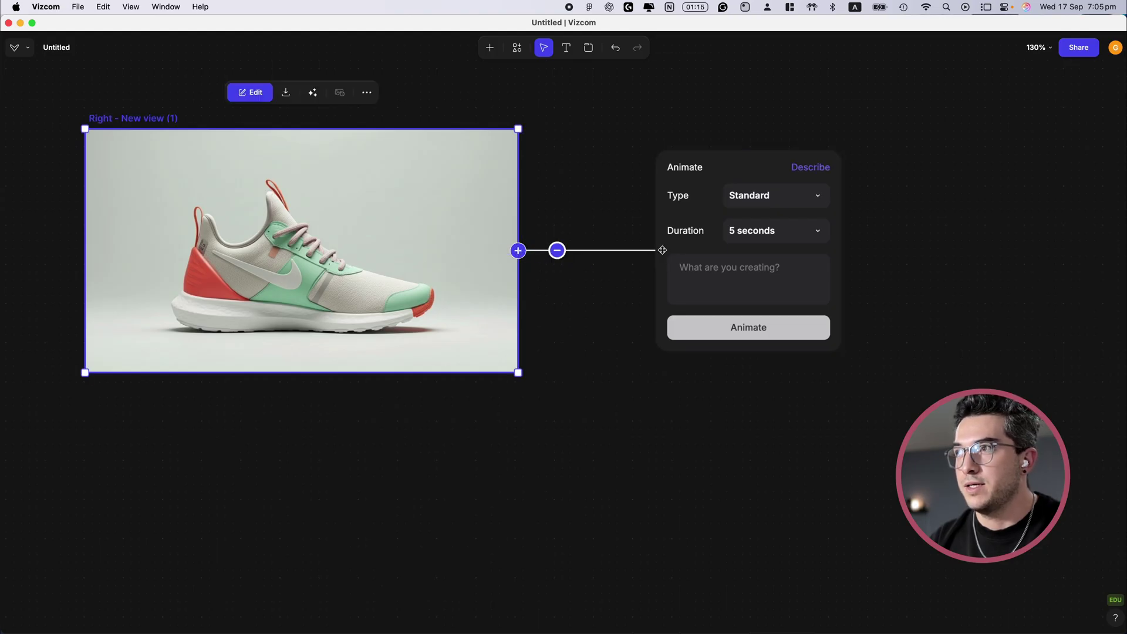
Step: Generate a Turbo animation using the prepared Figma prompt about the shoe tilting forward and sprinting with explosive energy, like a Nike performance ad
{"action": "left_click", "coordinate": [792, 200]}
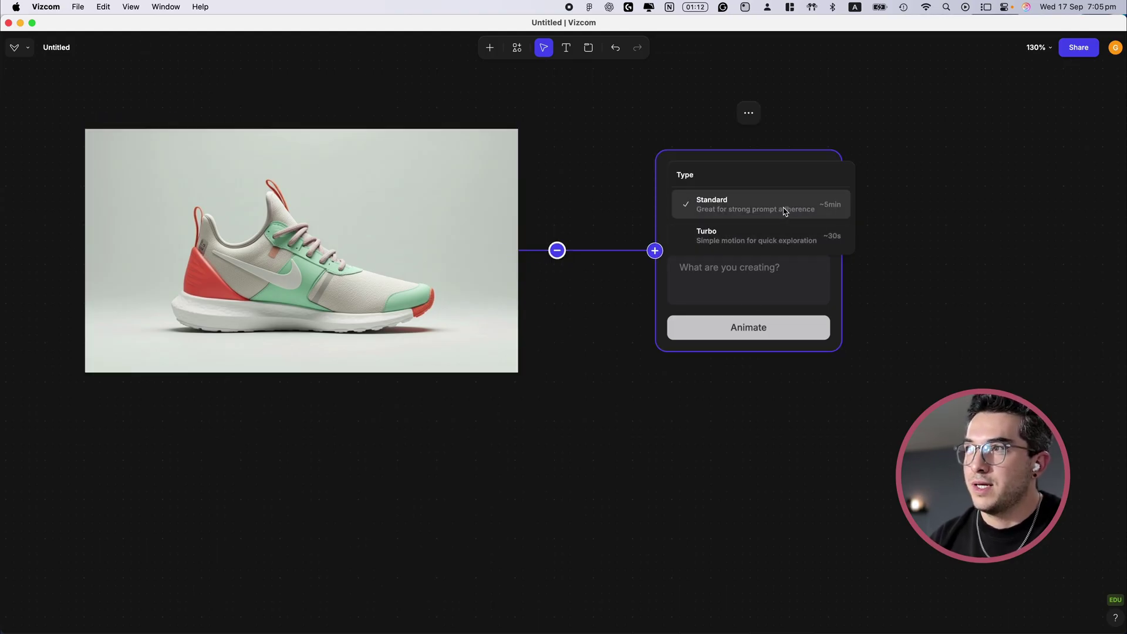
{"action": "left_click", "coordinate": [766, 242]}
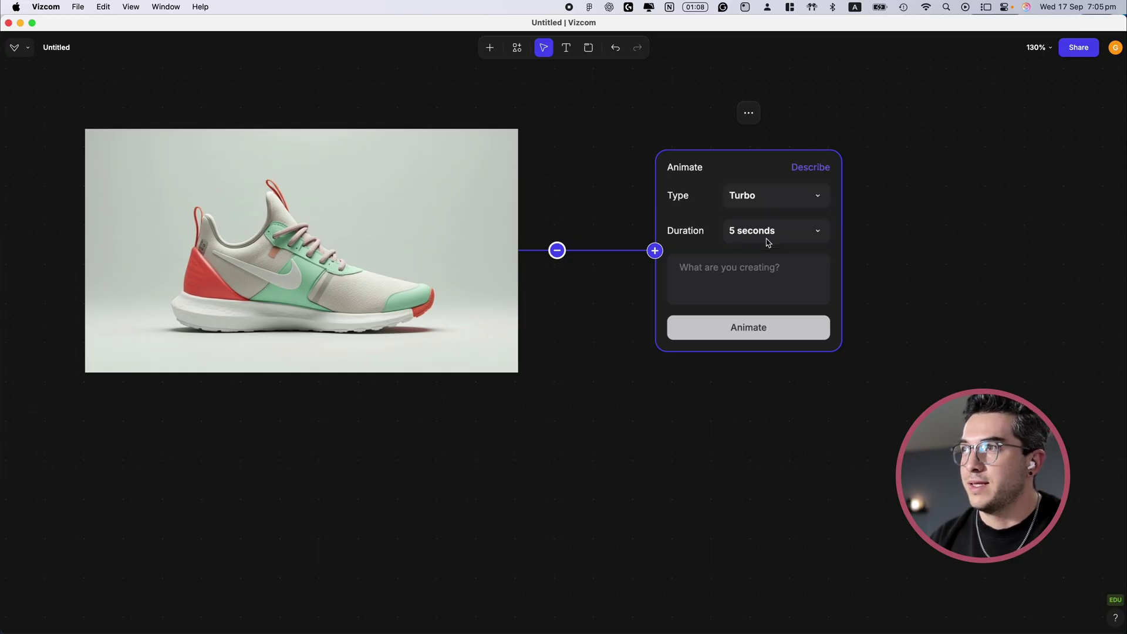
{"action": "left_click", "coordinate": [738, 284]}
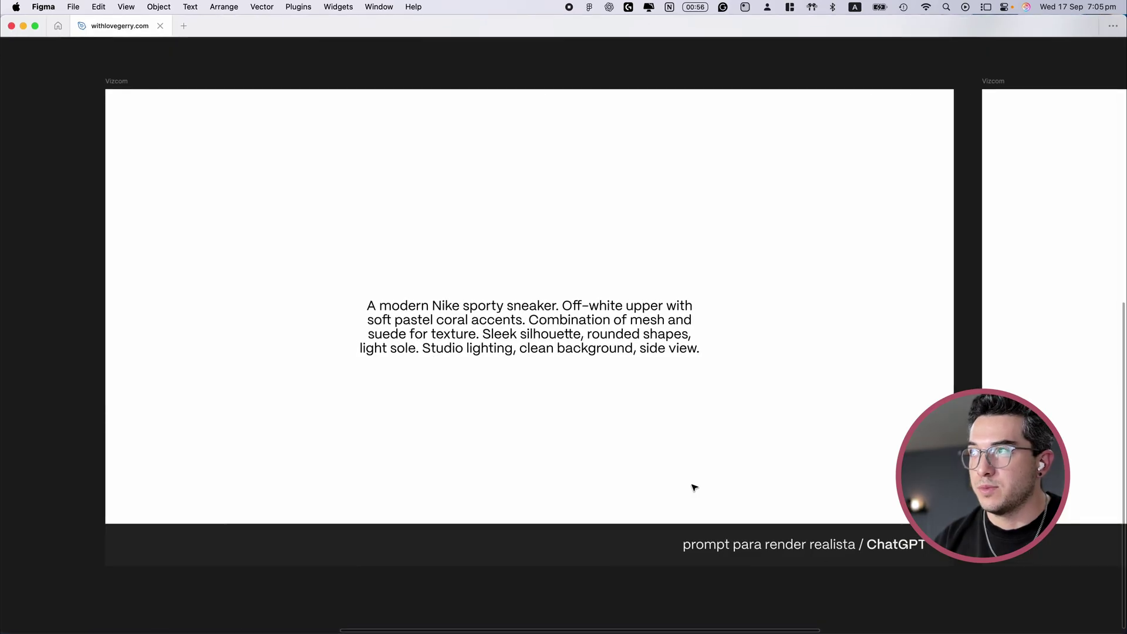
{"action": "scroll", "coordinate": [694, 487], "scroll_direction": "right", "scroll_amount": 15}
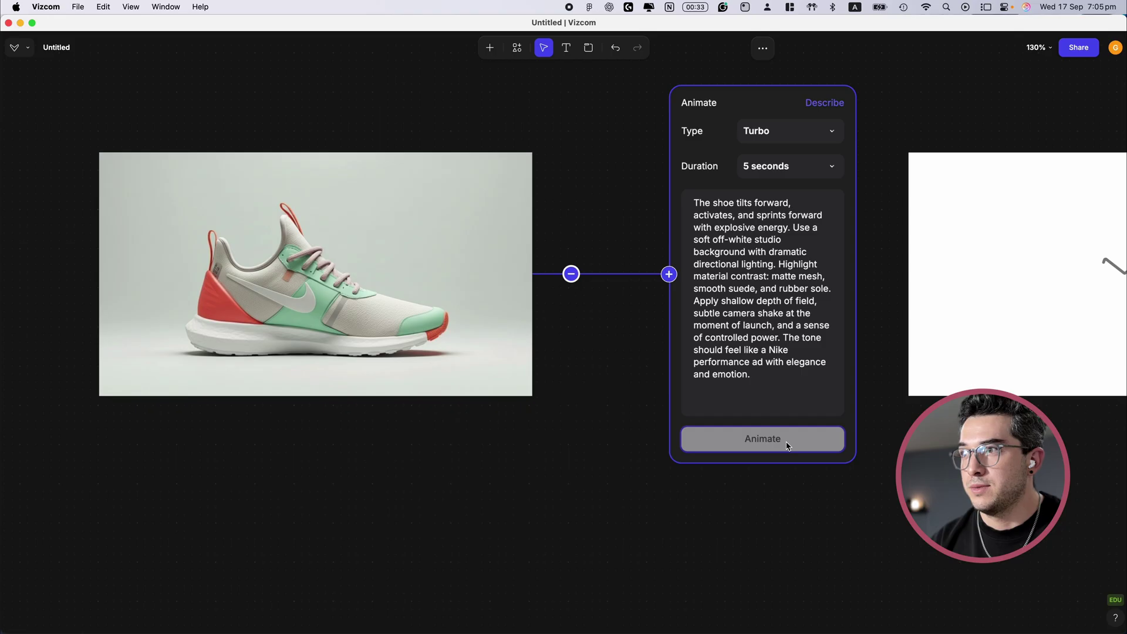
{"action": "left_click", "coordinate": [786, 443]}
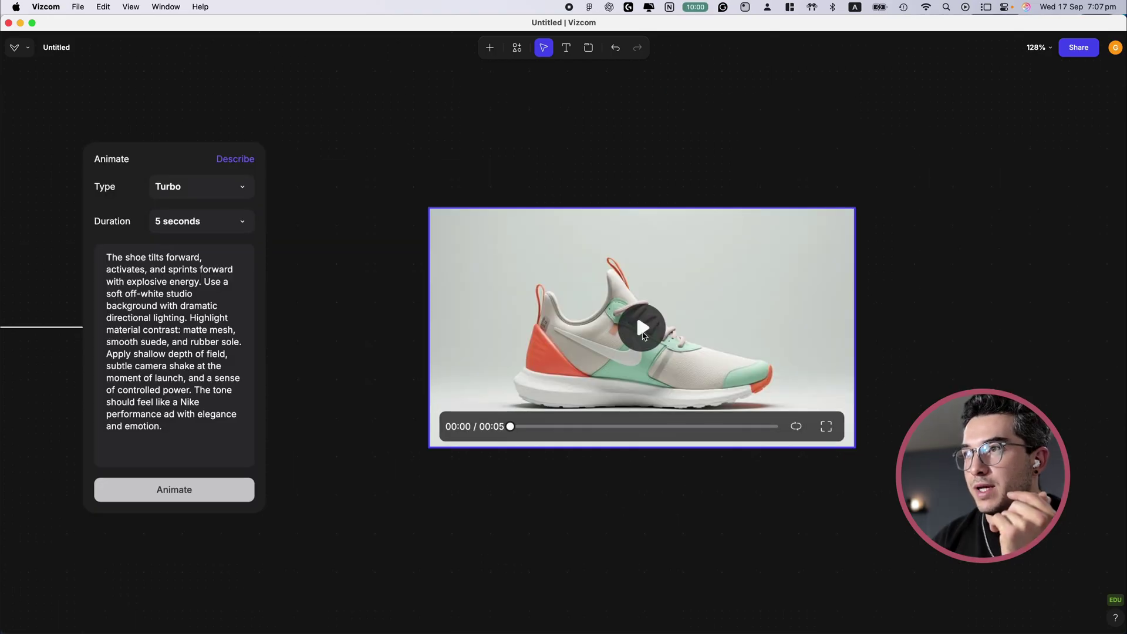
Step: Play the generated sneaker video, rewind it close to the start, and check the available animation types
{"action": "left_click", "coordinate": [643, 335]}
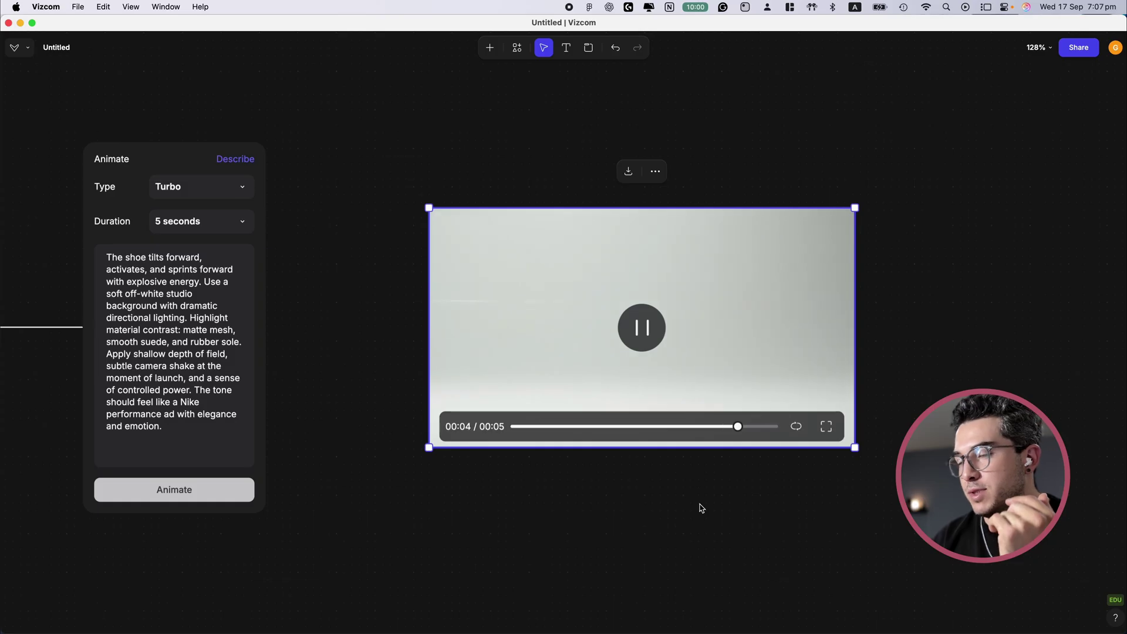
{"action": "left_click", "coordinate": [529, 427]}
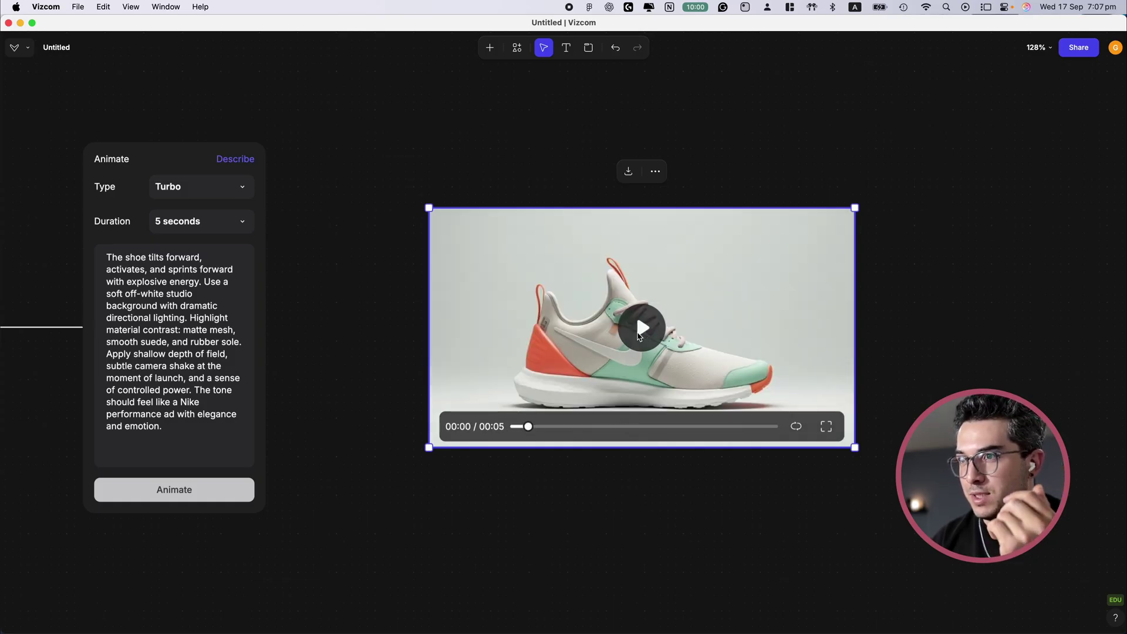
{"action": "left_click", "coordinate": [193, 187]}
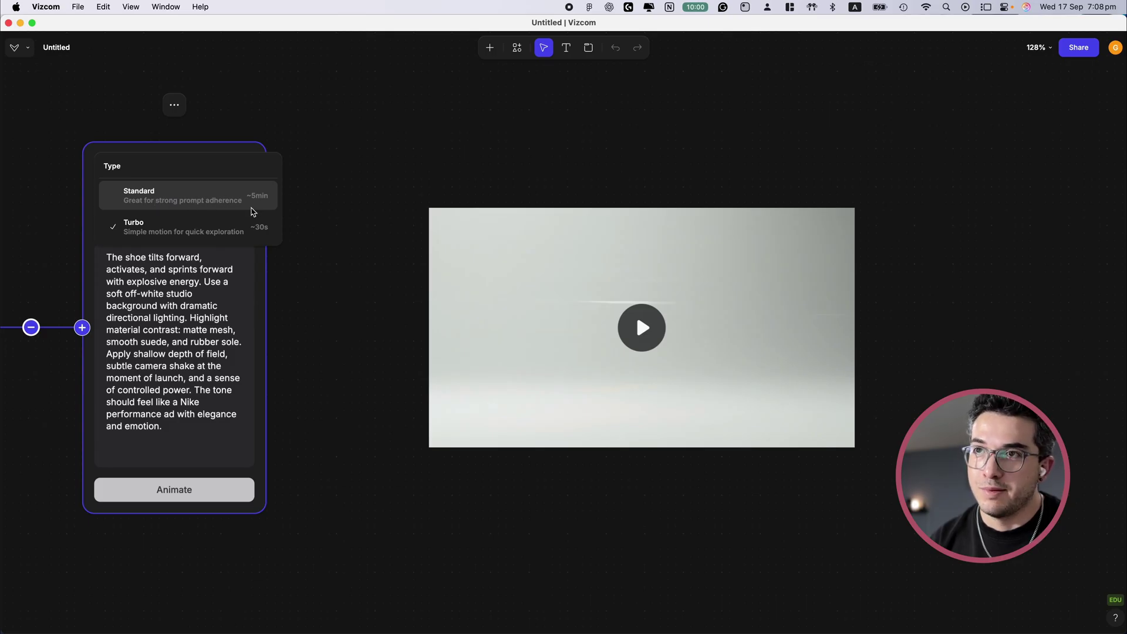
{"action": "left_click", "coordinate": [307, 227]}
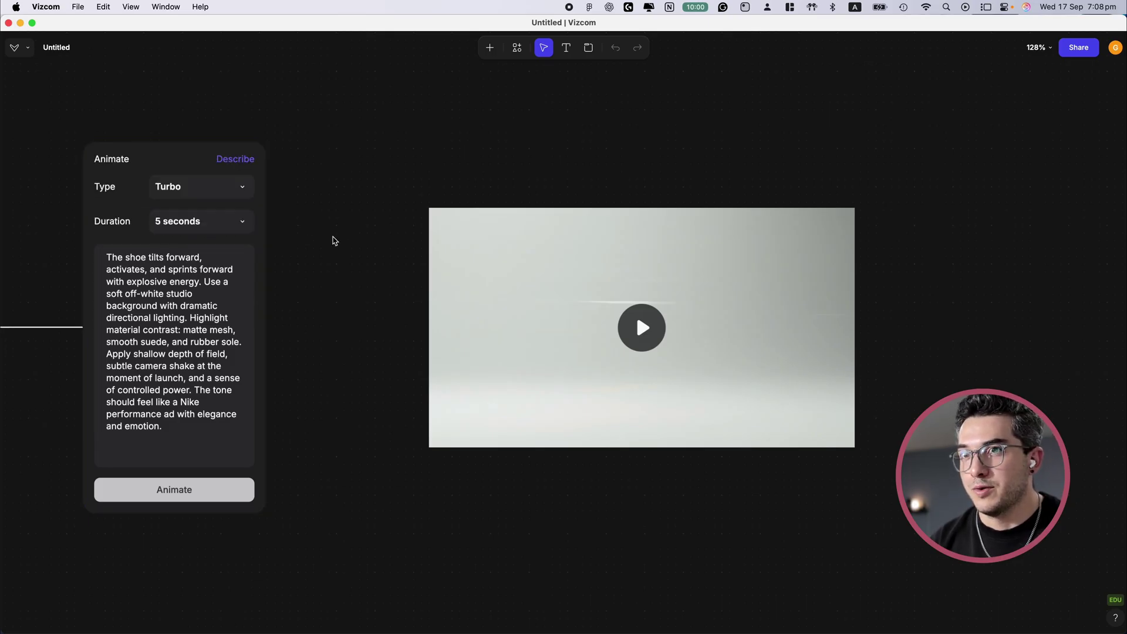
Step: Open the copied right view for editing, hide its Right image layer and enlarge the 3D sneaker to fill the canvas height
{"action": "scroll", "coordinate": [333, 239], "scroll_direction": "down", "scroll_amount": 5}
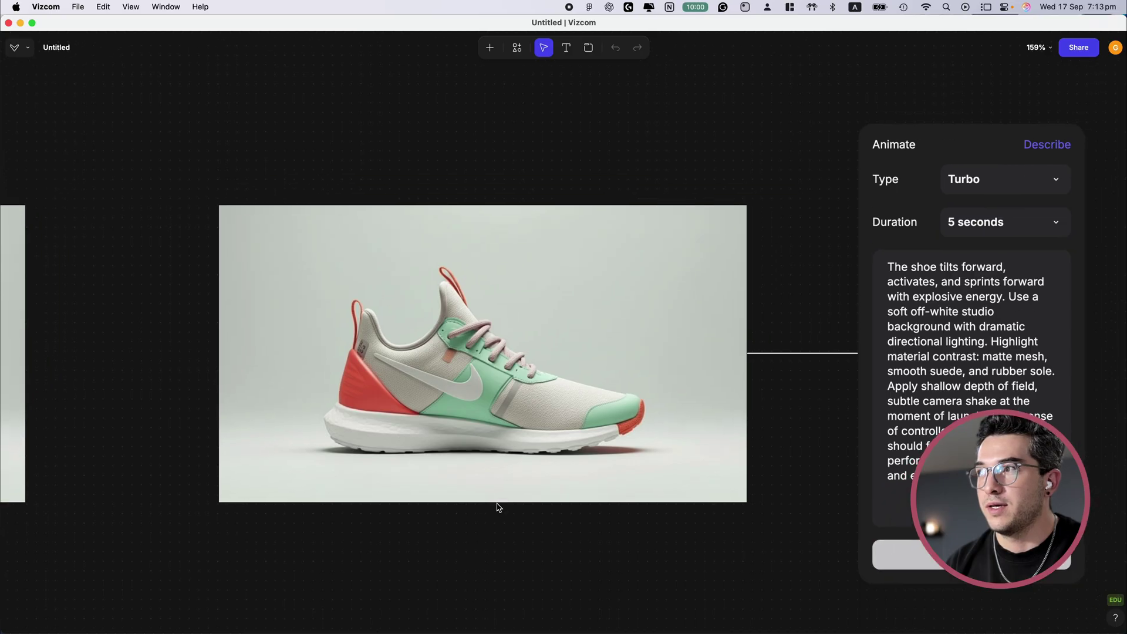
{"action": "left_click", "coordinate": [495, 502]}
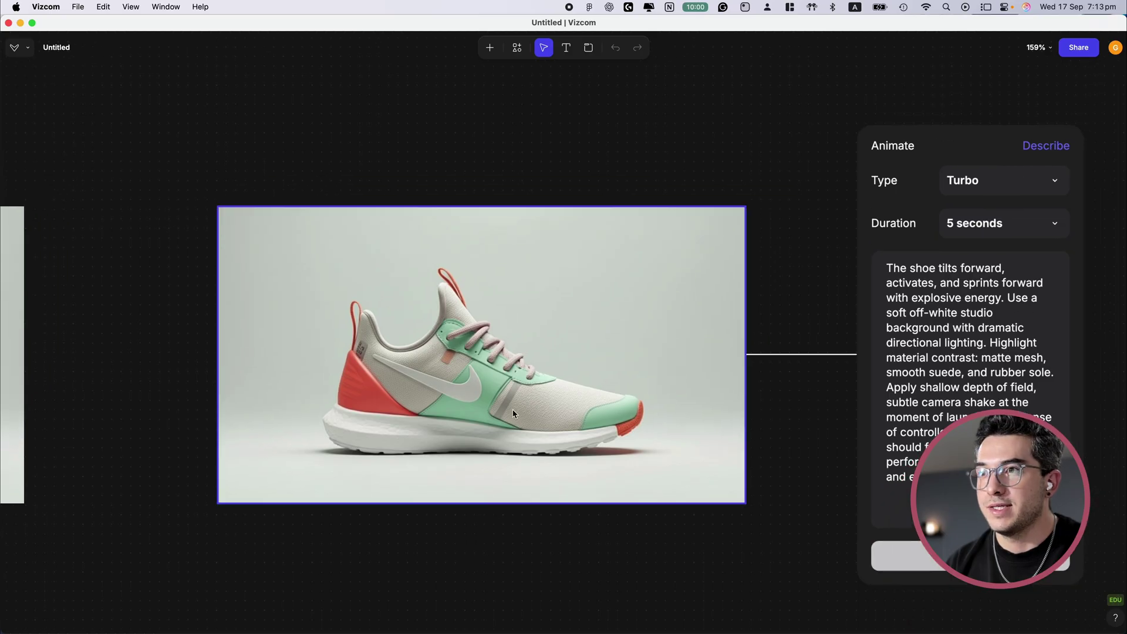
{"action": "left_click", "coordinate": [430, 170]}
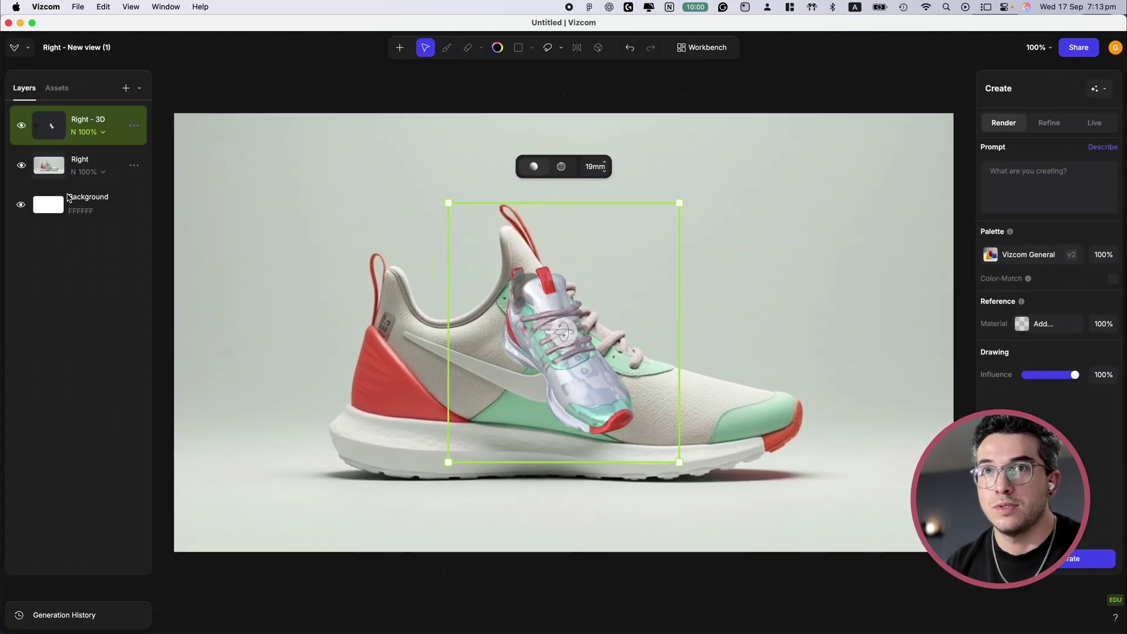
{"action": "left_click", "coordinate": [21, 165]}
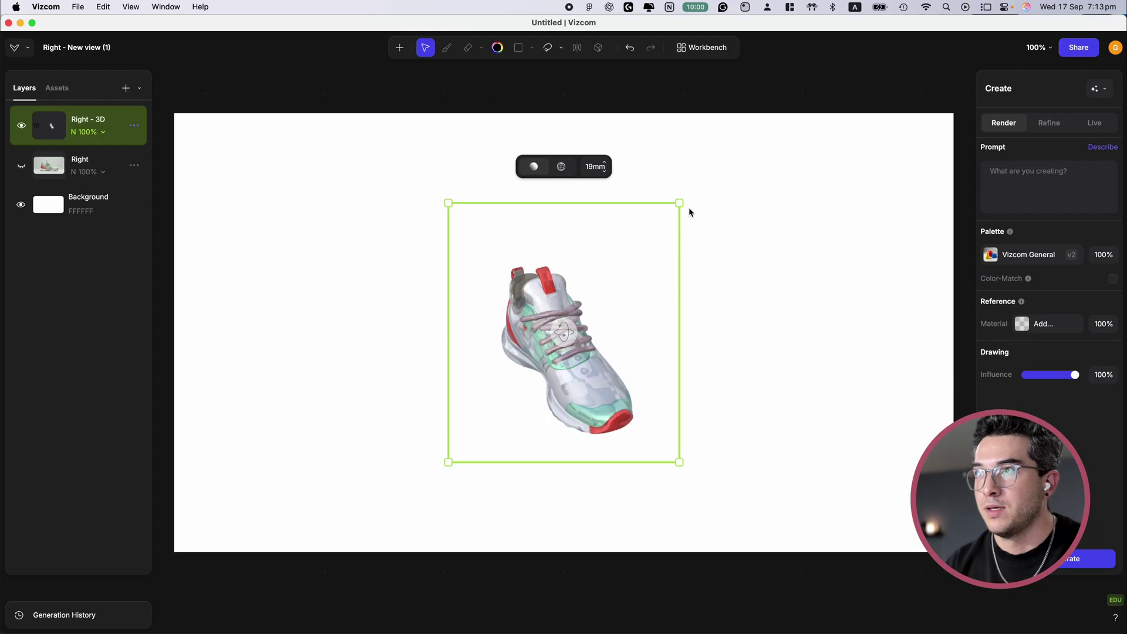
{"action": "left_click_drag", "start_coordinate": [677, 205], "coordinate": [857, 146]}
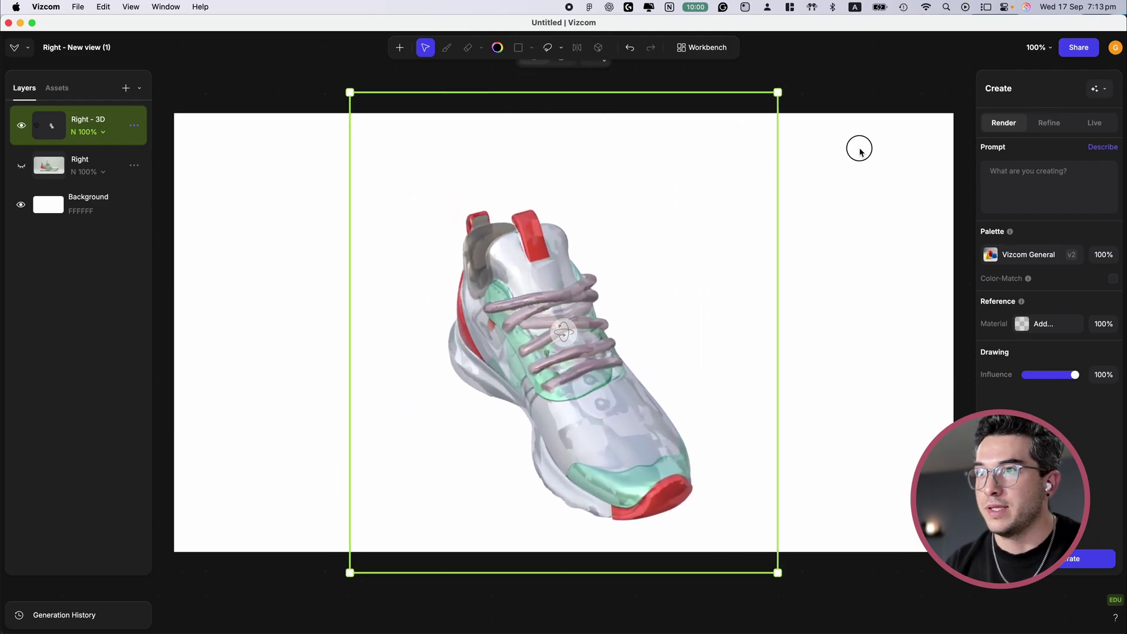
Step: Rotate the 3D sneaker to a raised three-quarter view with the toe pointing toward the lower left, and return to the workbench
{"action": "left_click_drag", "start_coordinate": [545, 306], "coordinate": [498, 297]}
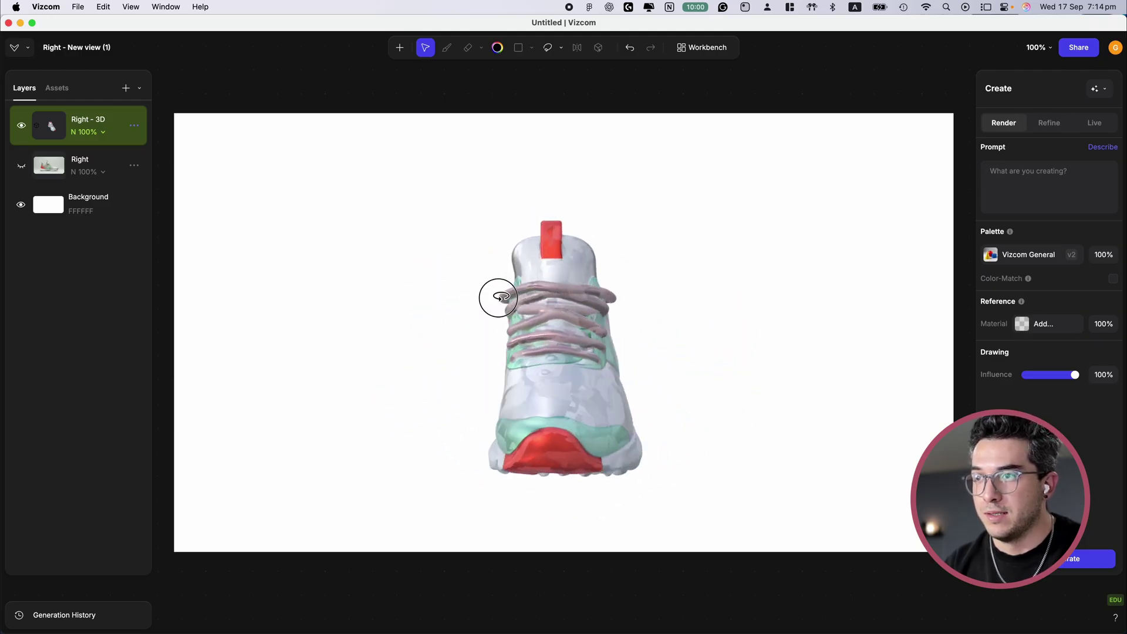
{"action": "left_click_drag", "start_coordinate": [571, 286], "coordinate": [535, 349]}
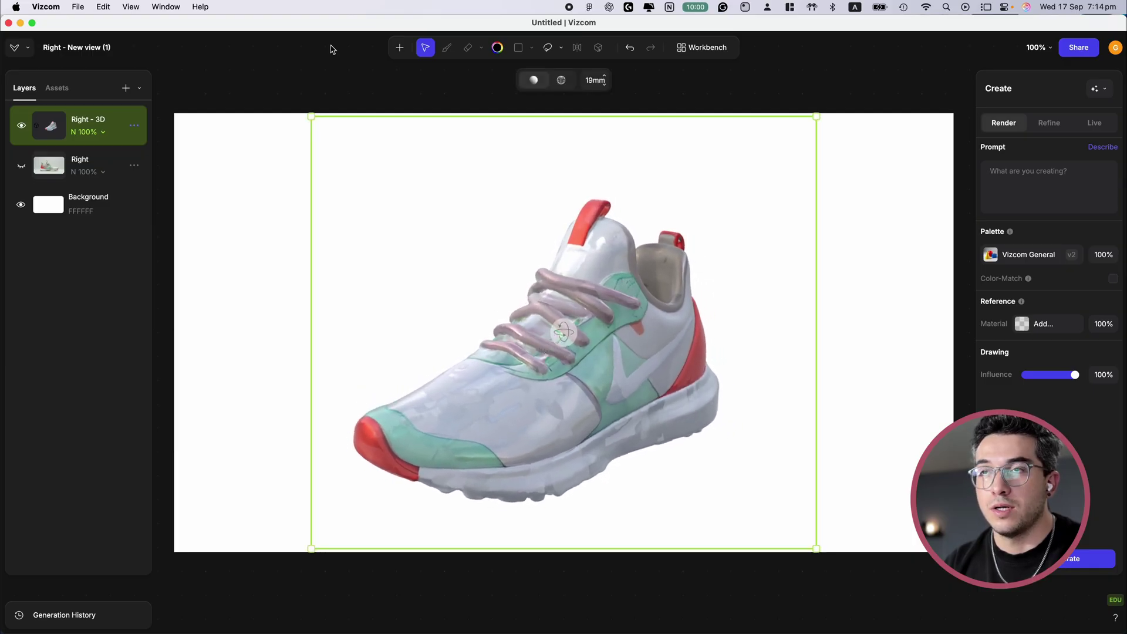
{"action": "left_click", "coordinate": [271, 91]}
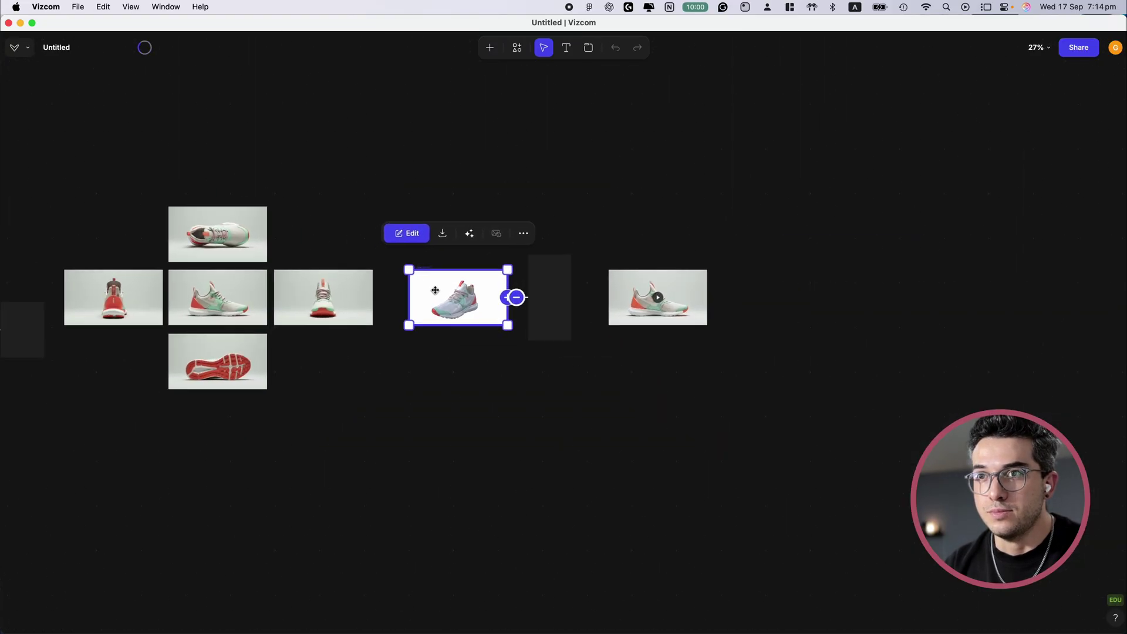
{"action": "left_click", "coordinate": [458, 428]}
{"action": "scroll", "coordinate": [458, 428], "scroll_direction": "down", "scroll_amount": 5}
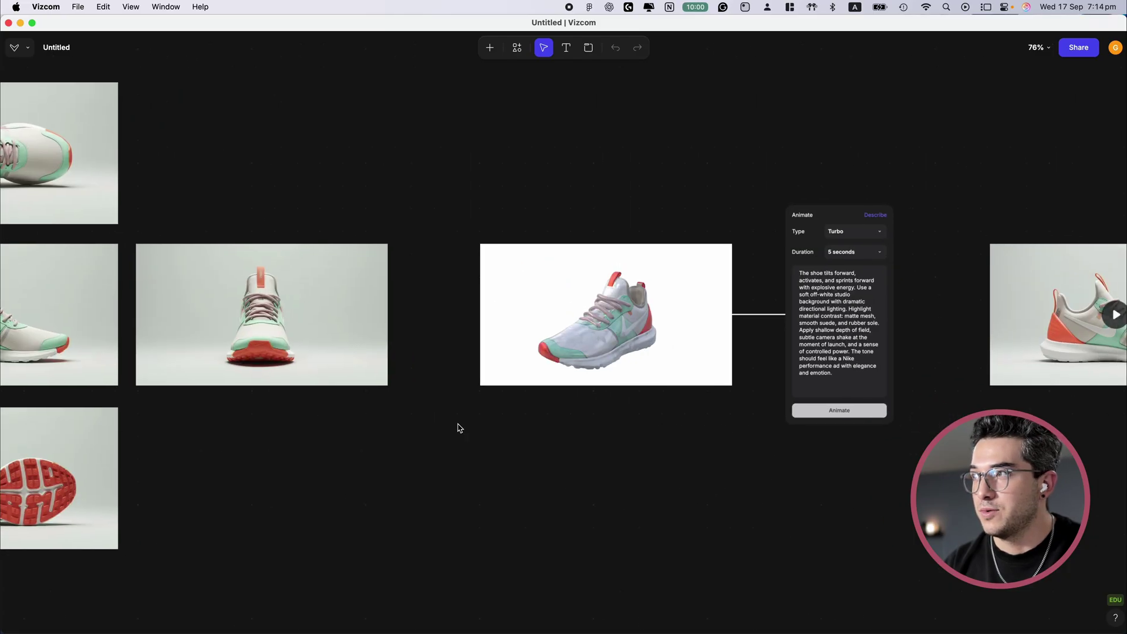
{"action": "scroll", "coordinate": [458, 428], "scroll_direction": "up", "scroll_amount": 2}
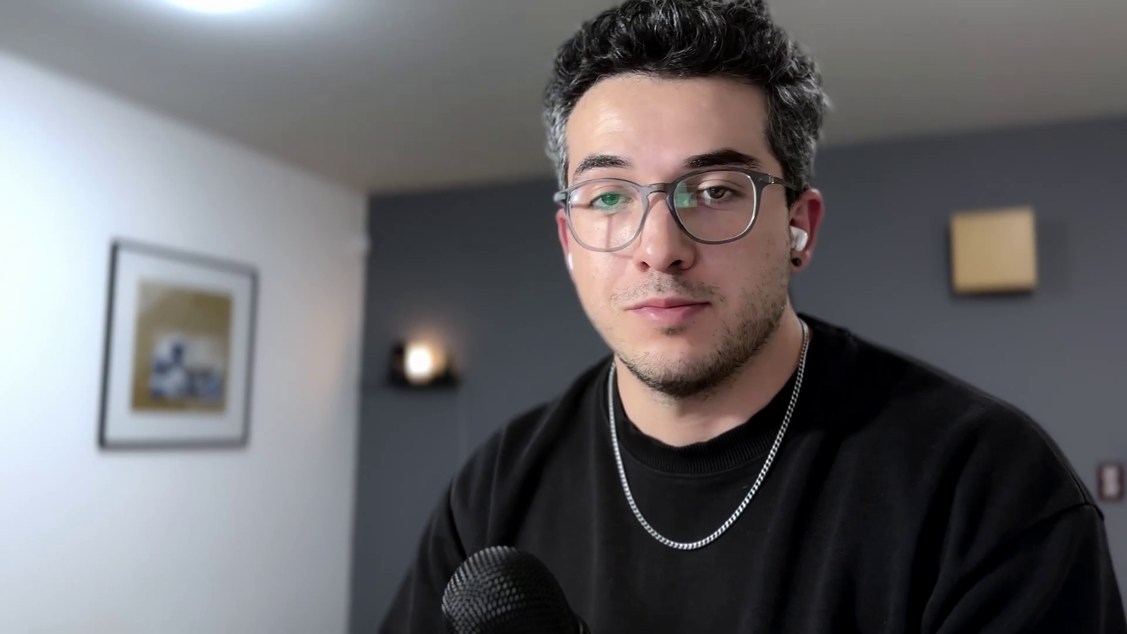